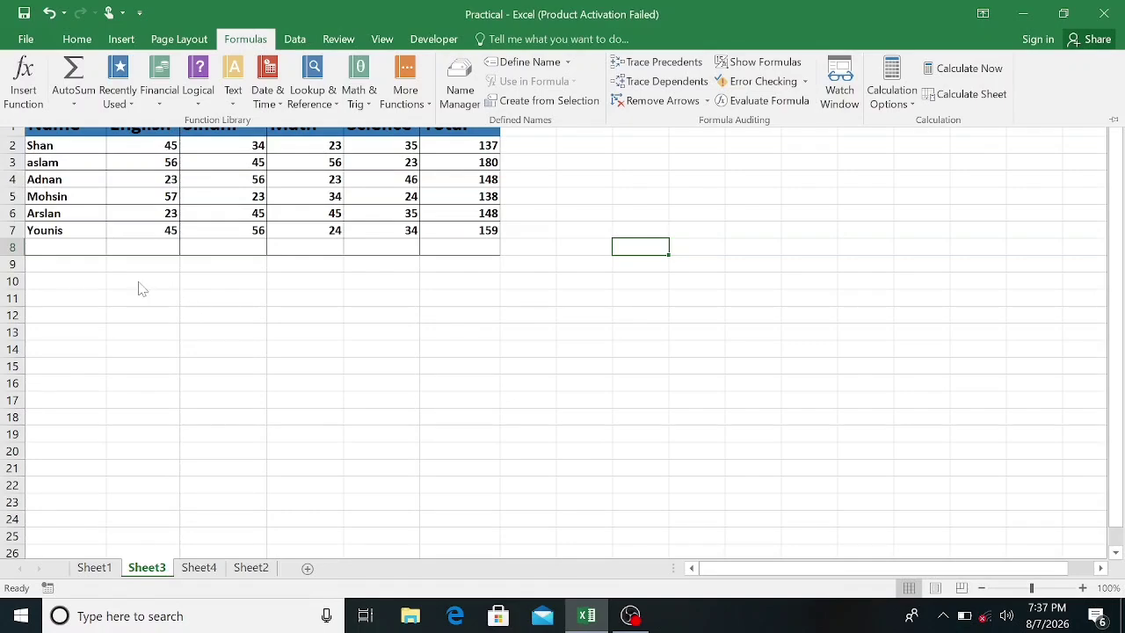
key(Escape)
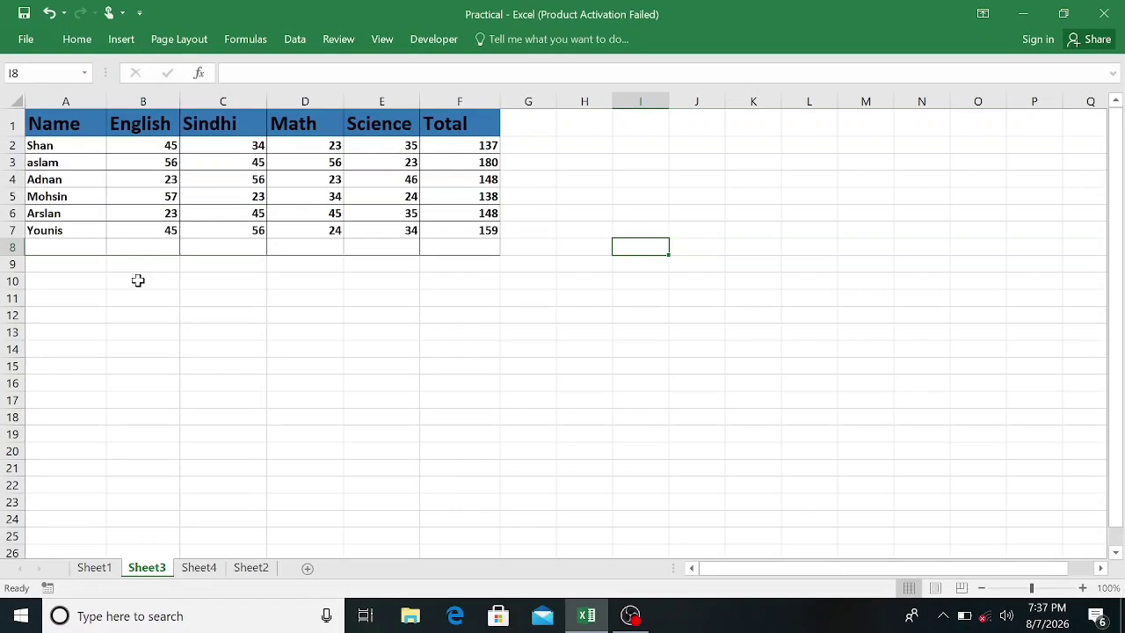
click(224, 287)
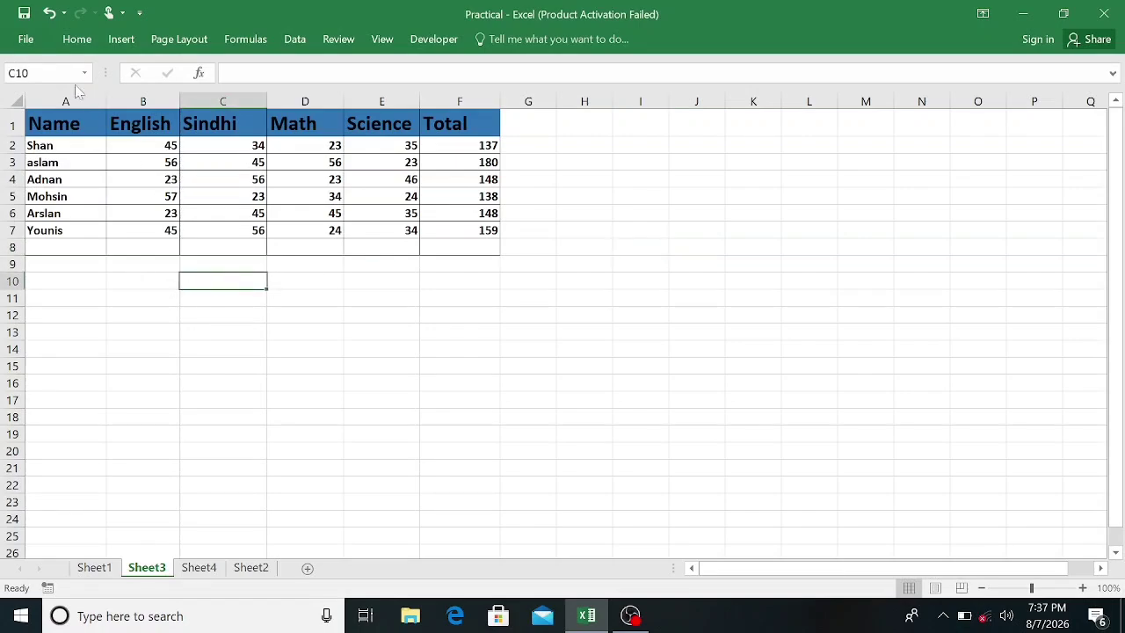
click(238, 246)
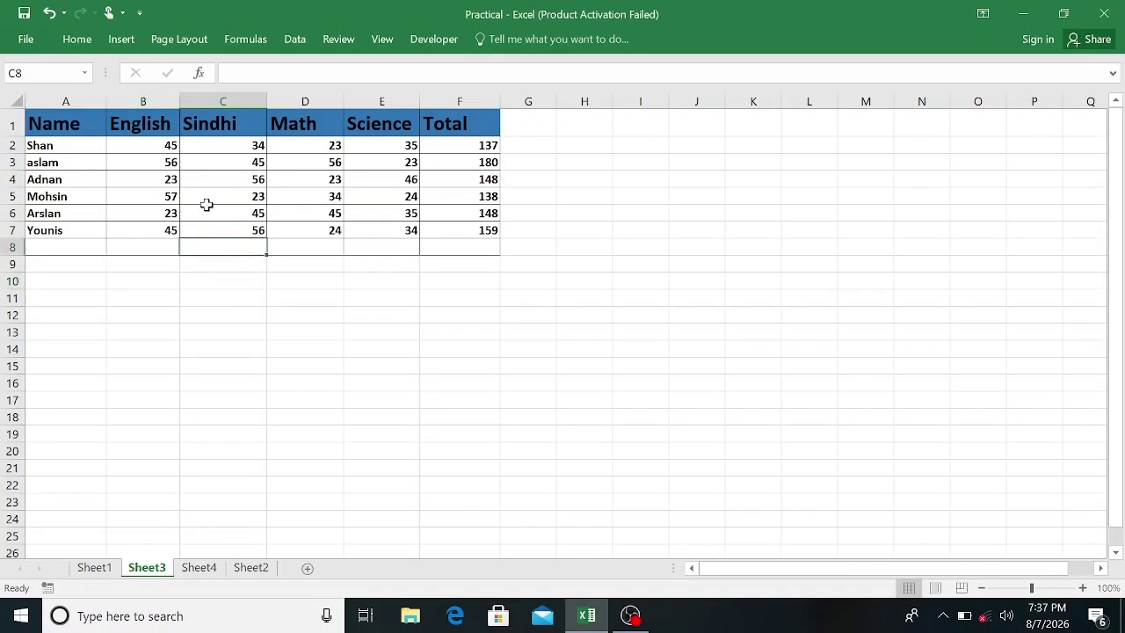
click(216, 267)
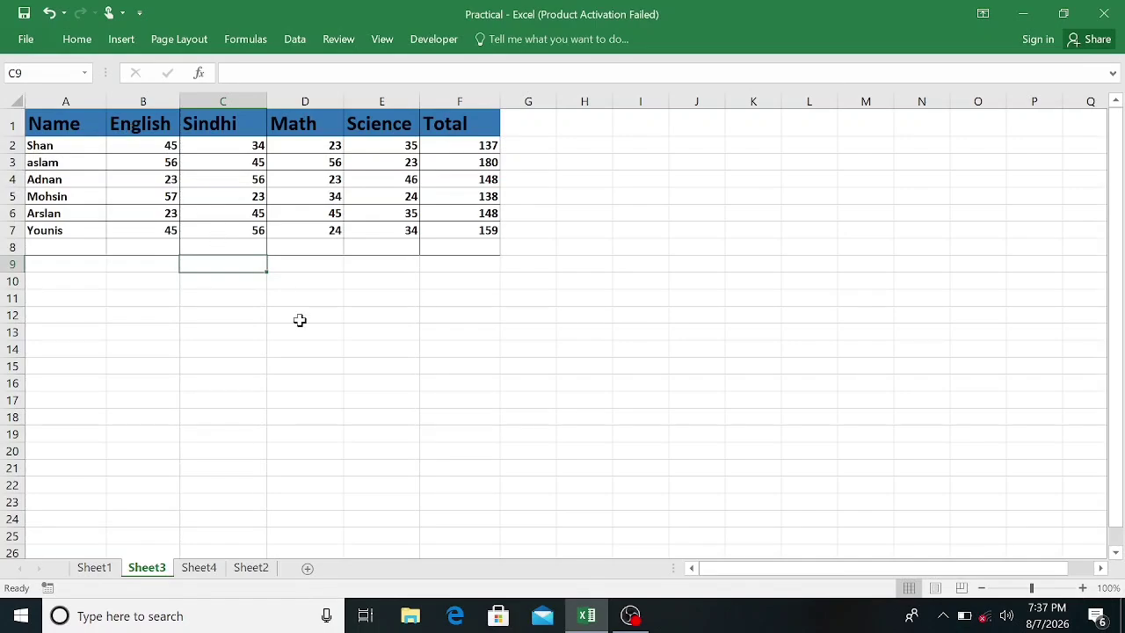
click(135, 114)
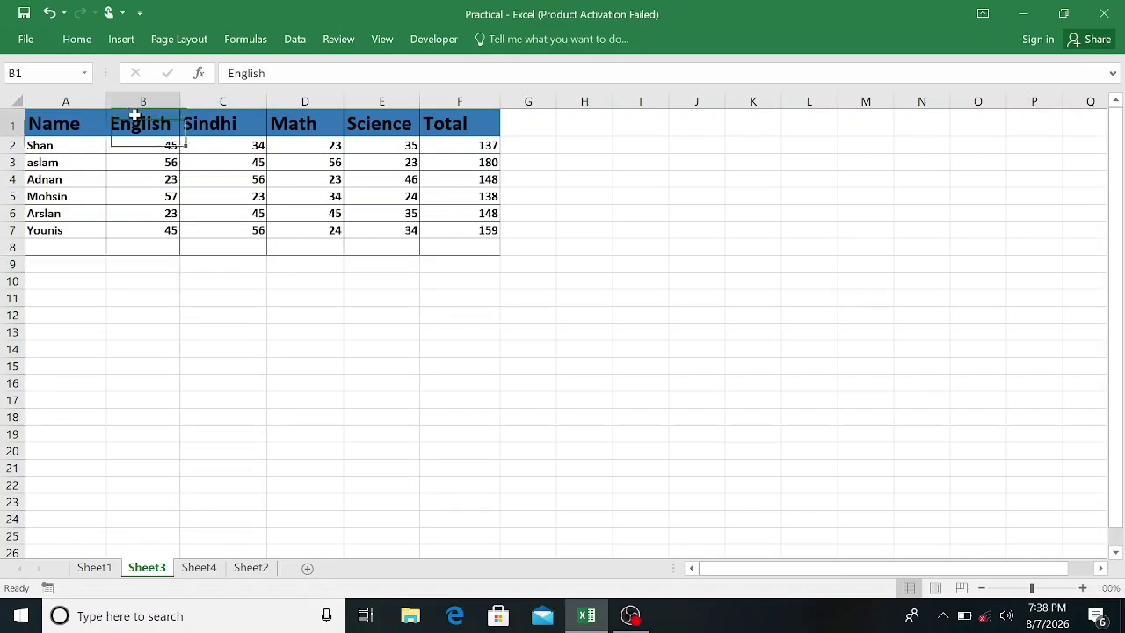
drag(135, 114, 155, 252)
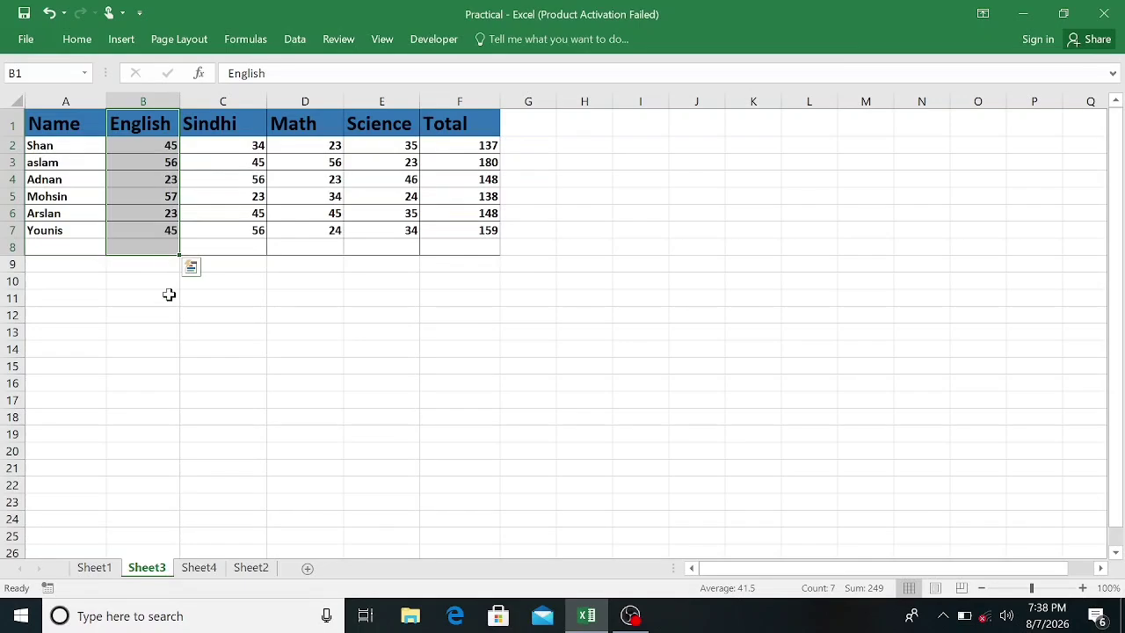
click(144, 294)
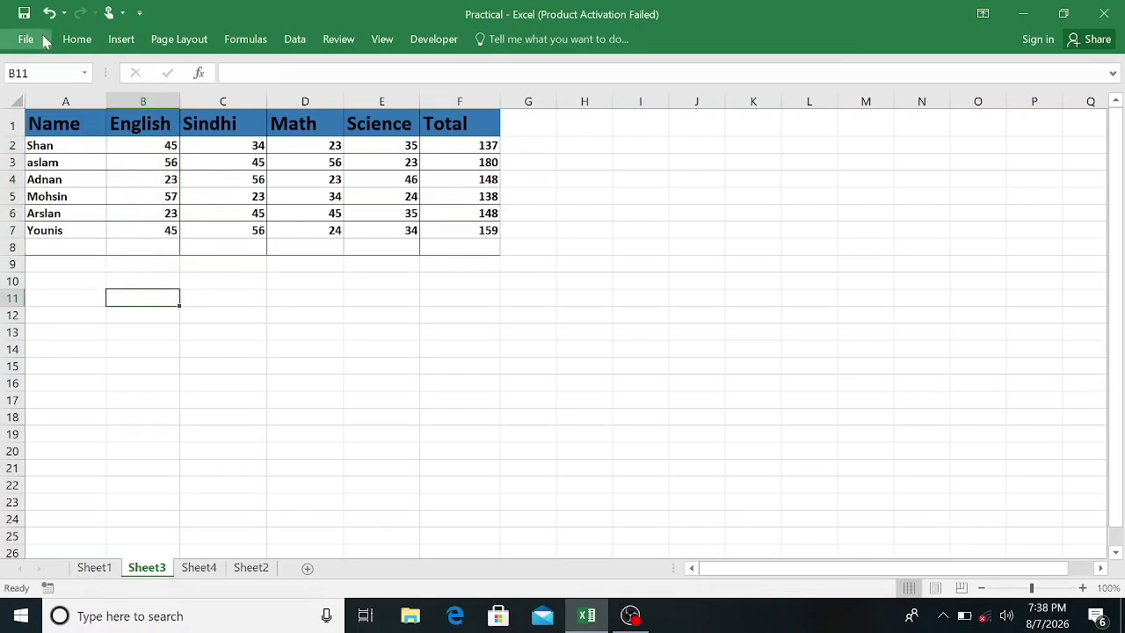
click(242, 44)
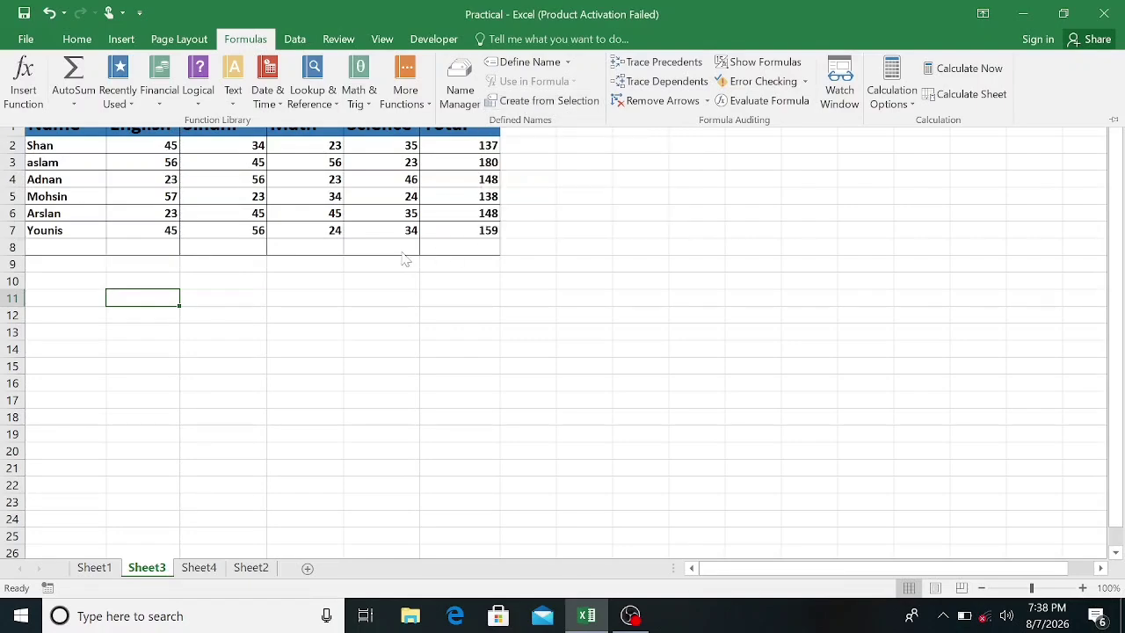
click(307, 324)
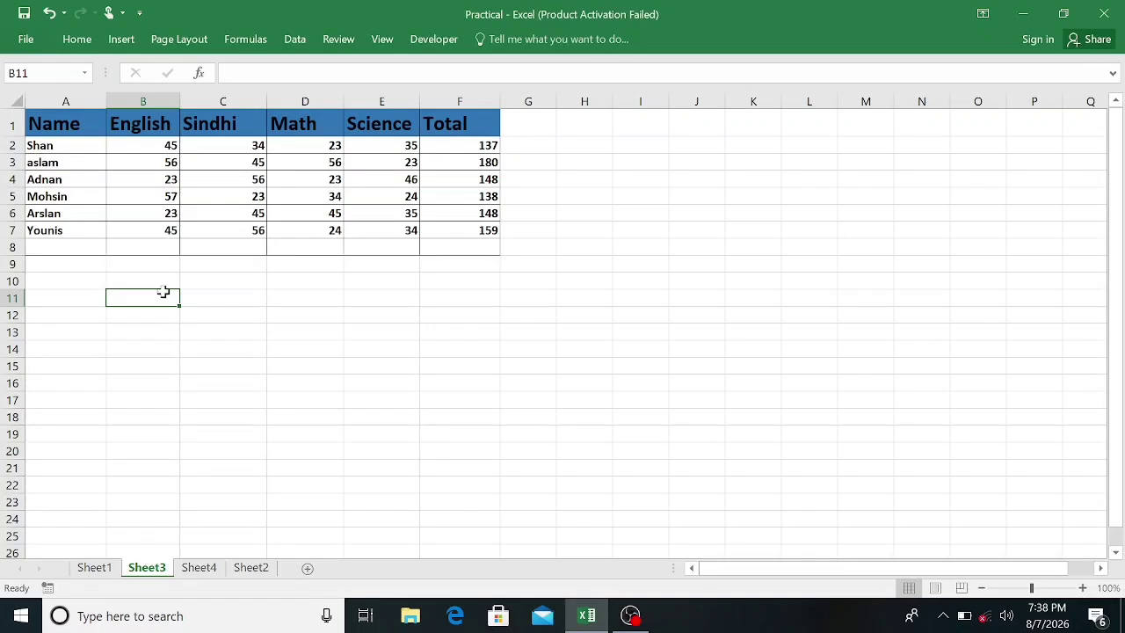
Step: Total the English marks in cell B11 with the formula =SUM(B2:B8)
text(=sum)
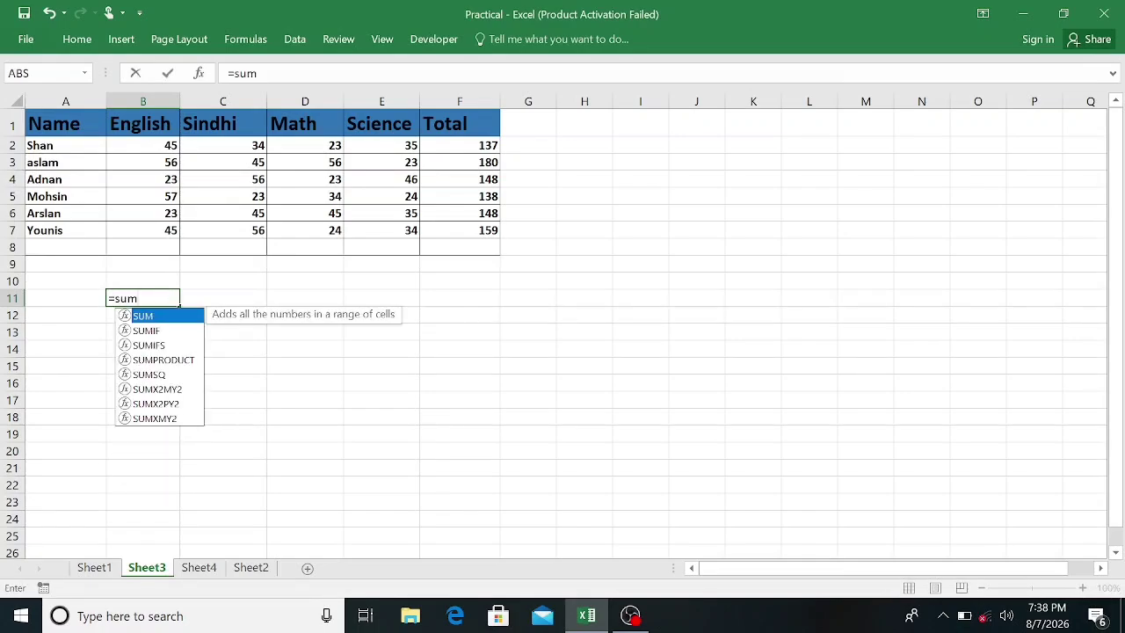
key(Tab)
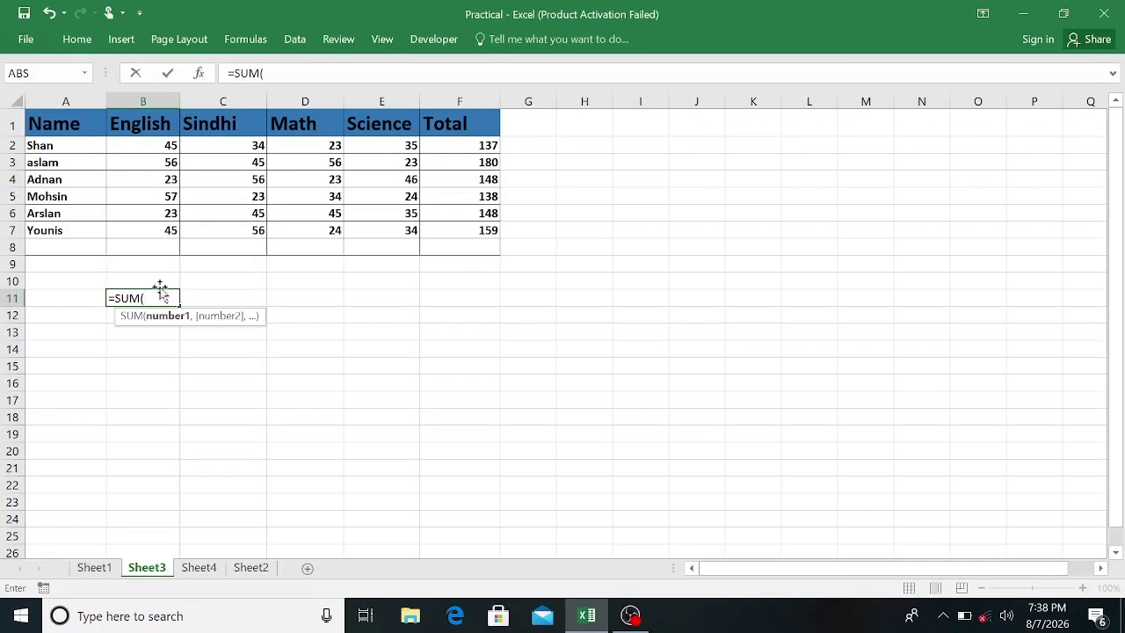
click(141, 148)
drag(140, 148, 138, 239)
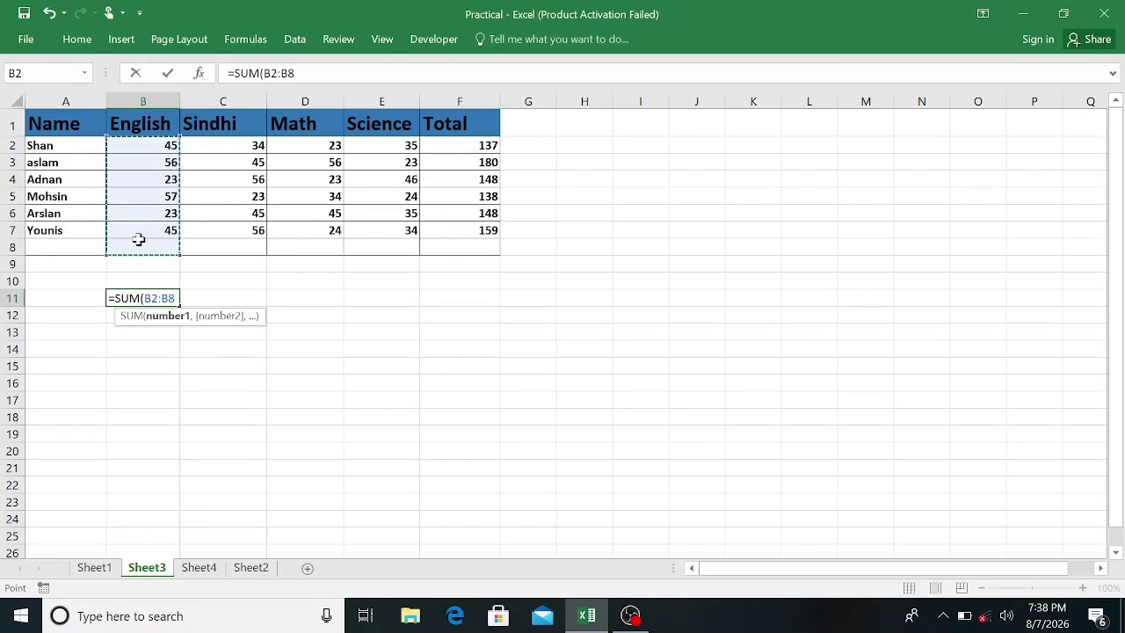
text())
key(Tab)
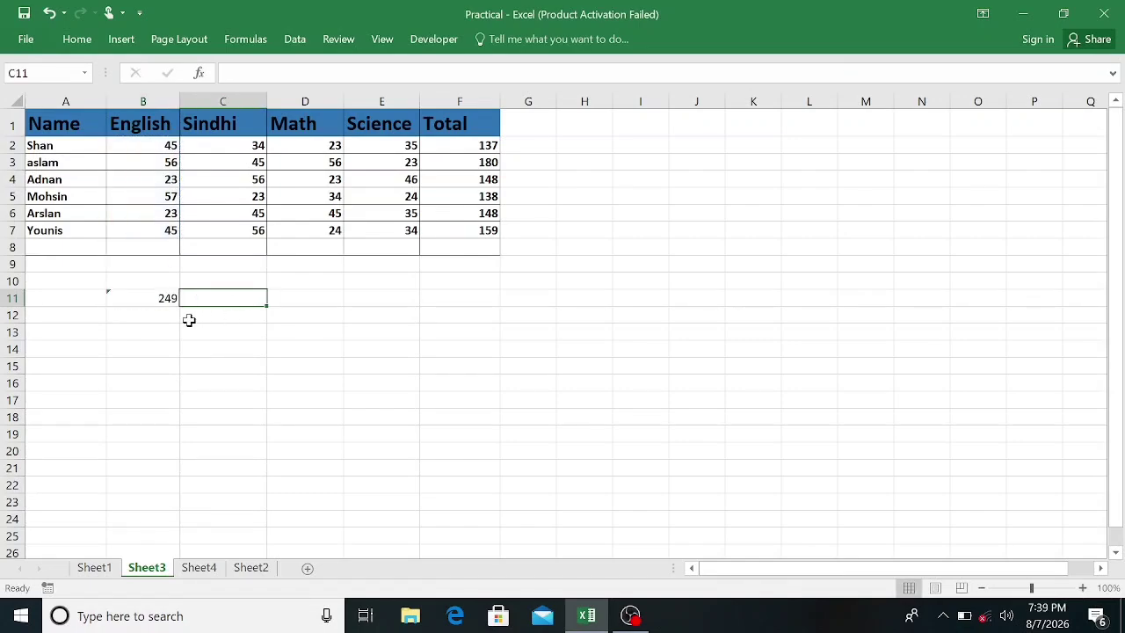
Step: Clear the SUM formula from cell B11
click(154, 298)
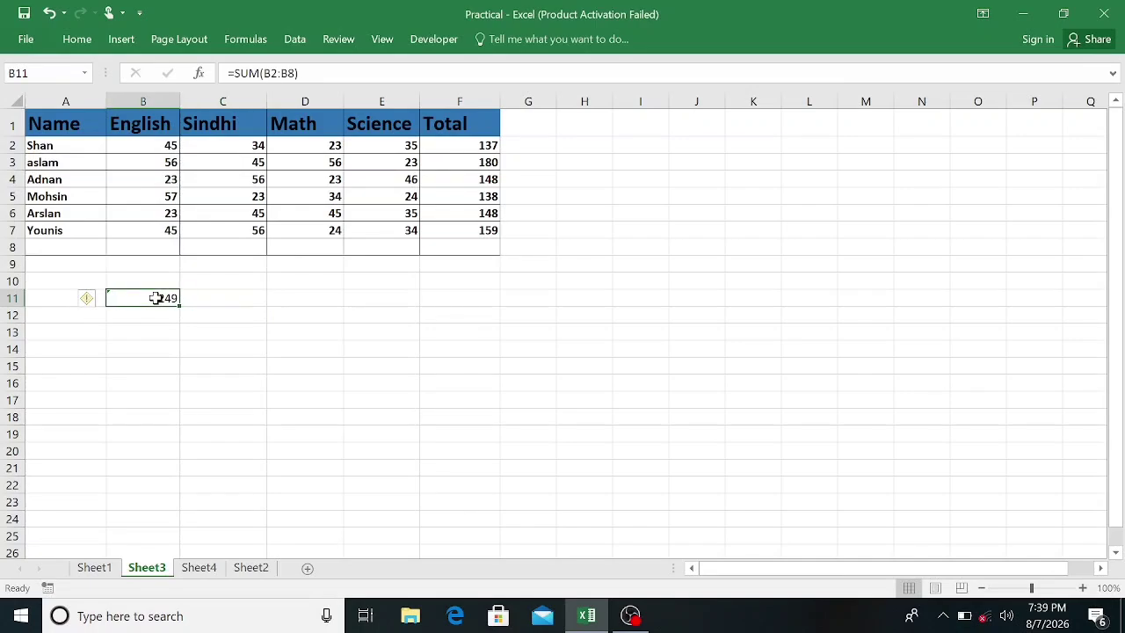
key(BackSpace)
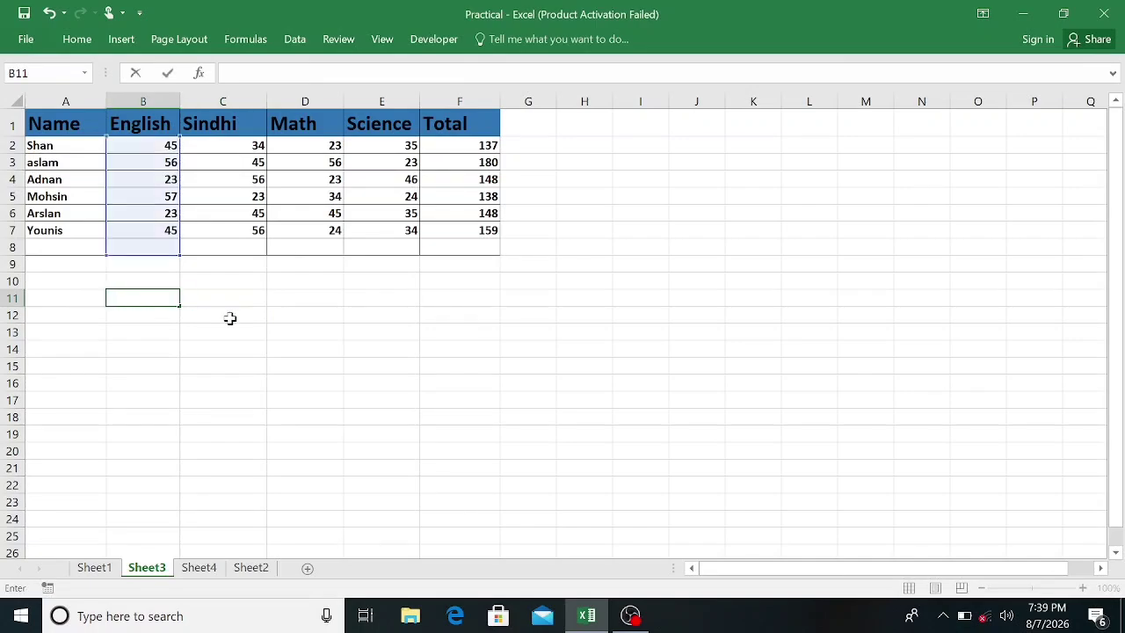
click(227, 315)
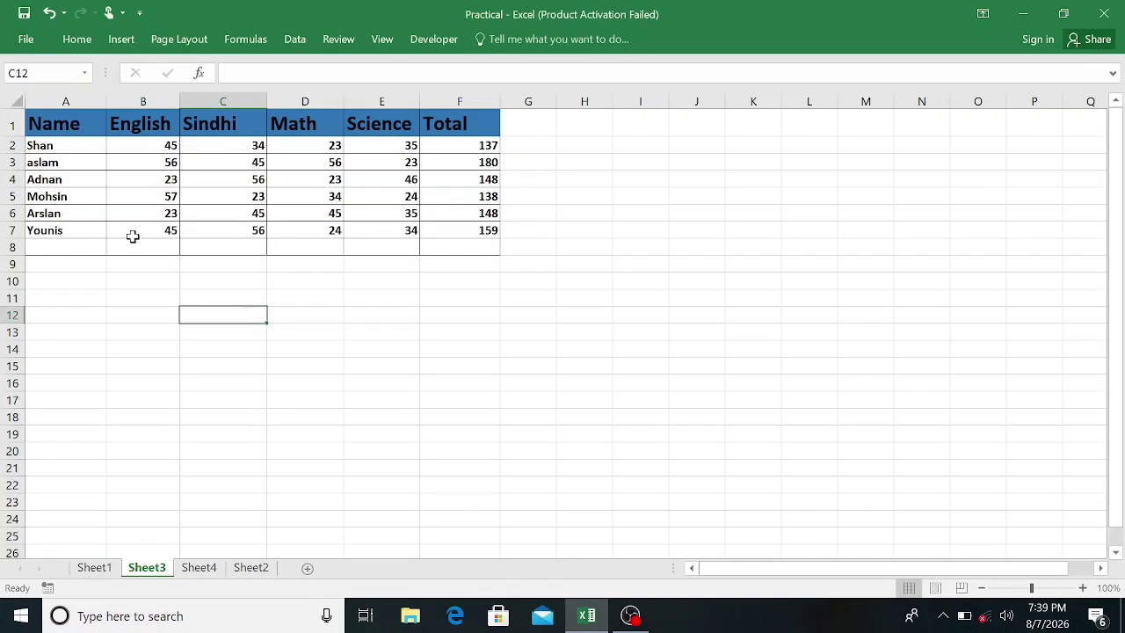
Step: Define the workbook-scoped name English for the English column range B1:B8 on Sheet3
click(126, 126)
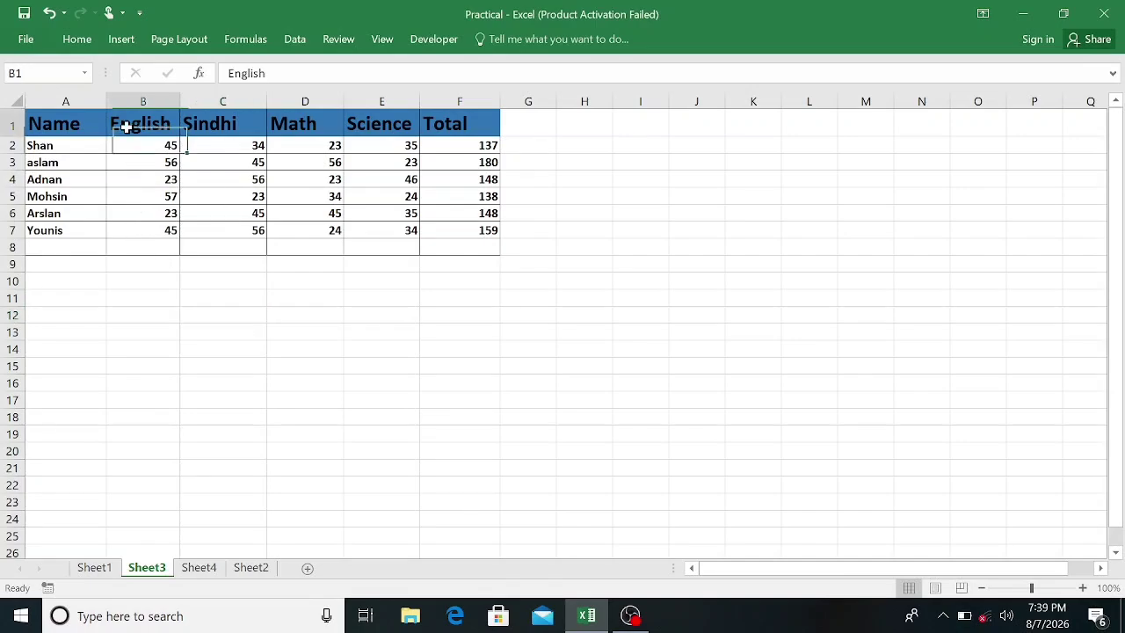
drag(126, 127, 138, 240)
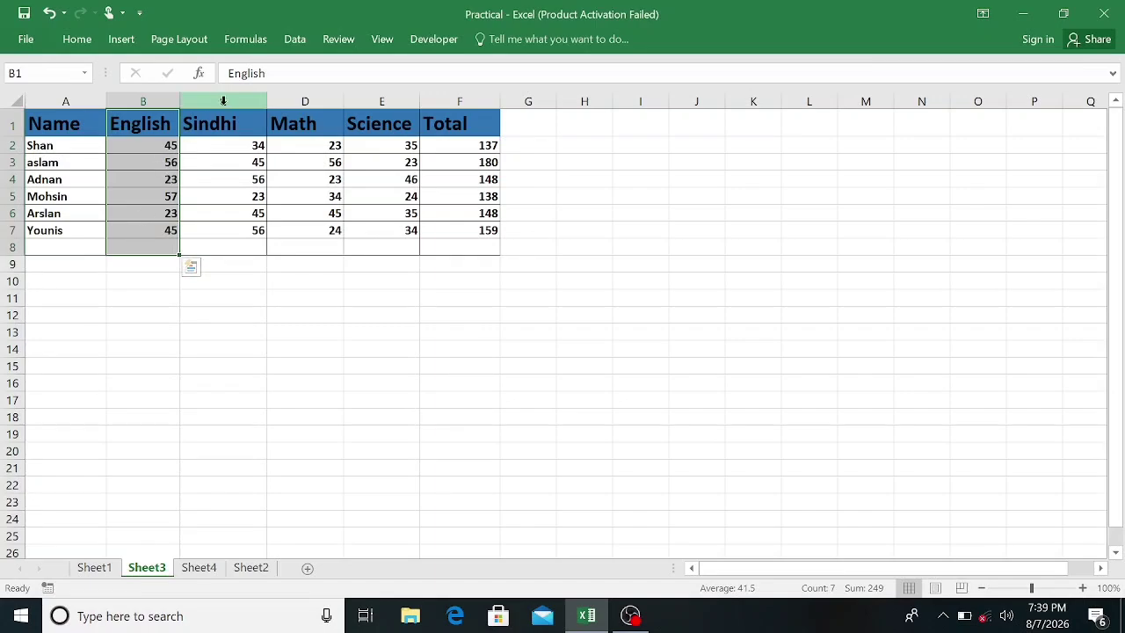
click(245, 39)
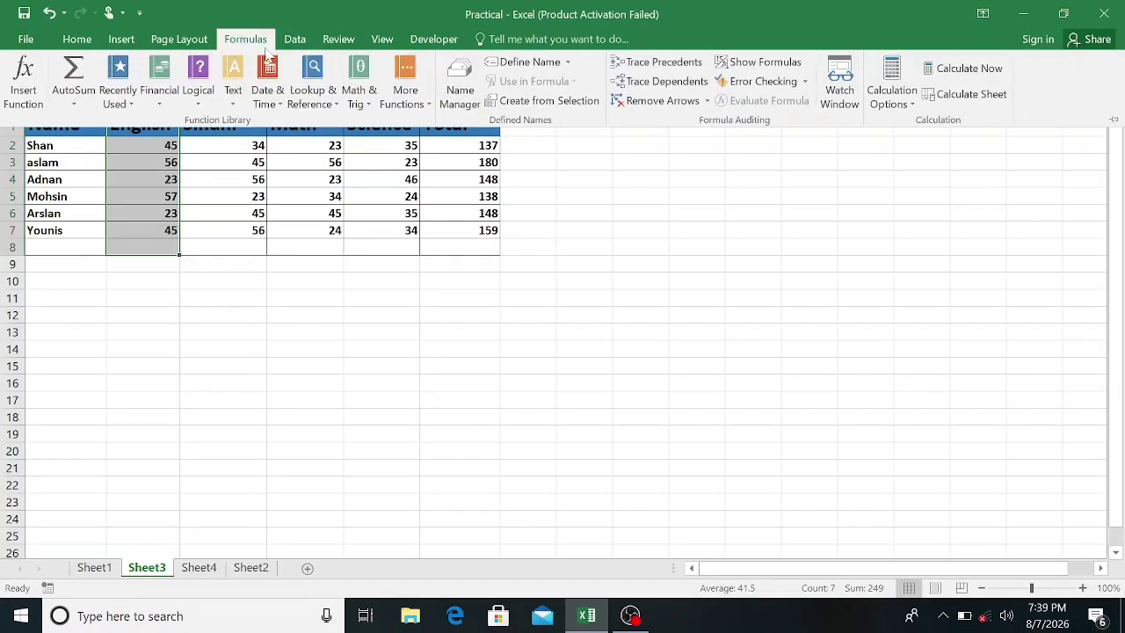
click(523, 63)
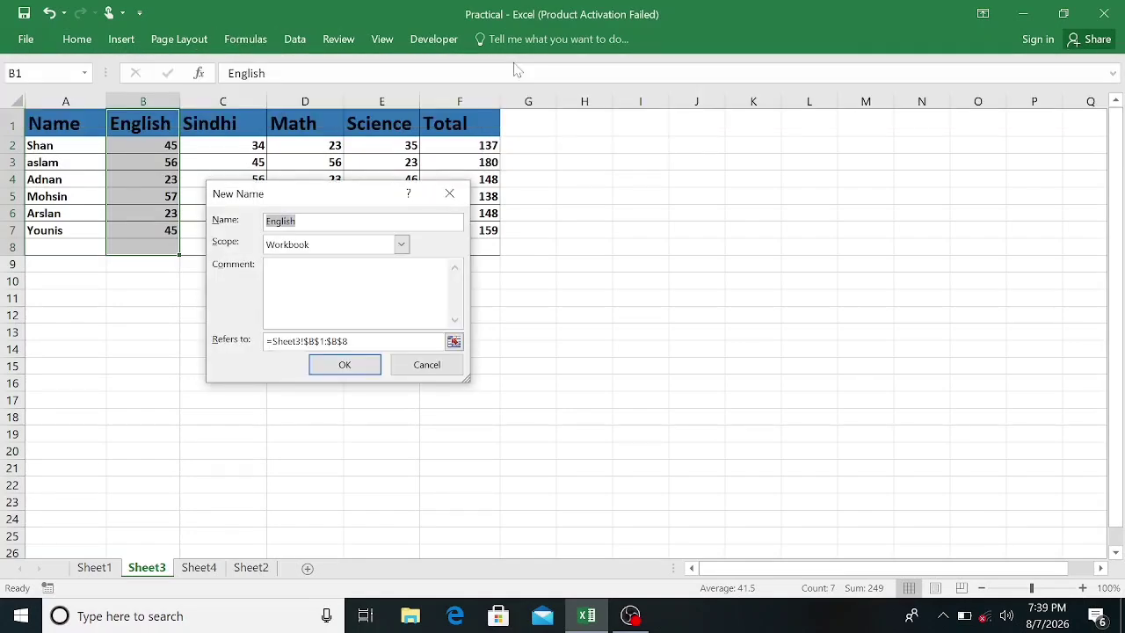
click(344, 364)
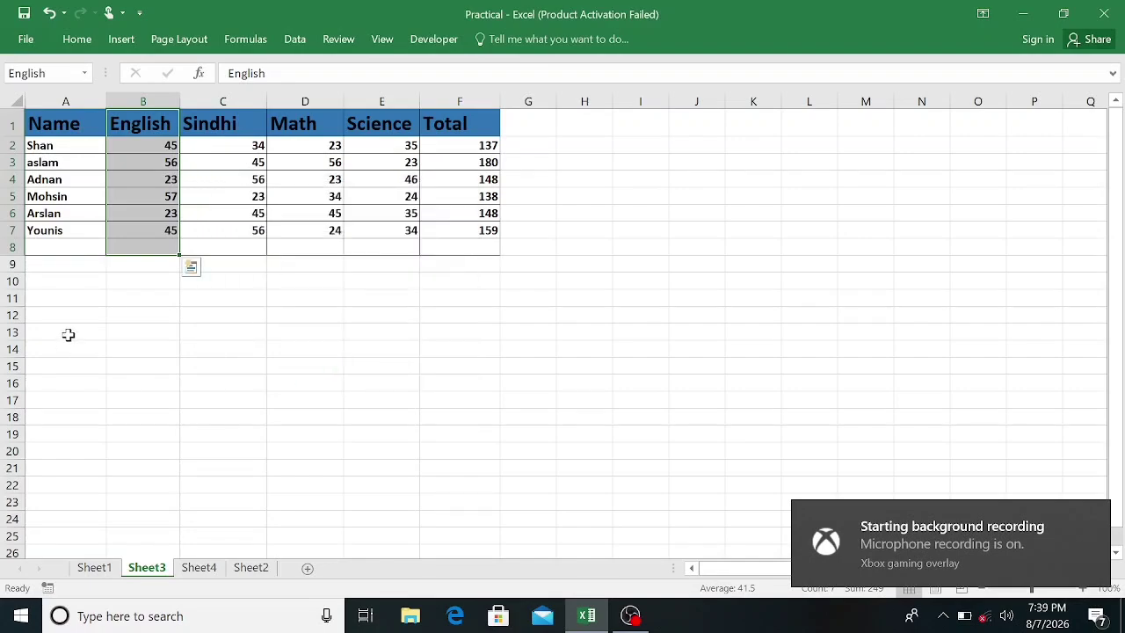
Step: Total the English marks in cell B10 using the named range, with the formula =SUM(English)
click(131, 283)
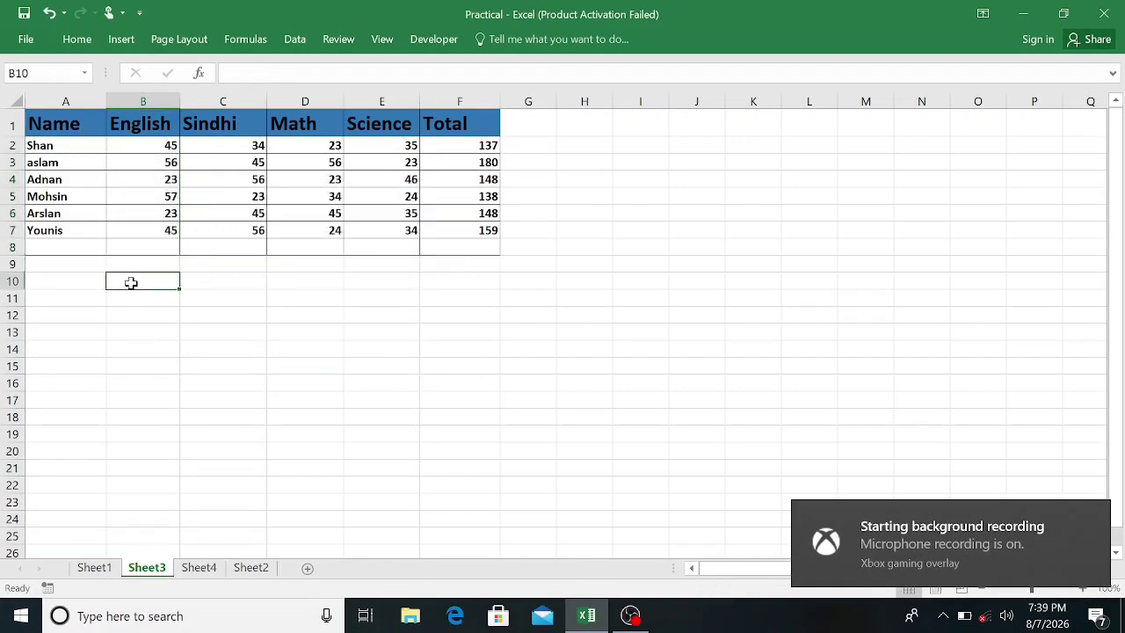
text(=)
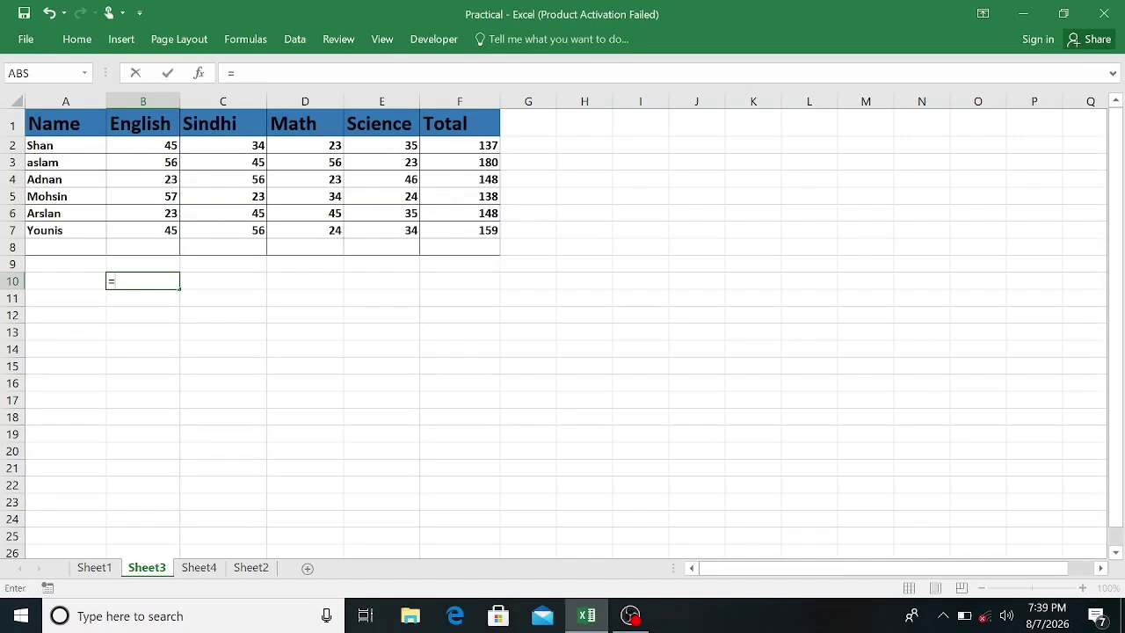
text(sum)
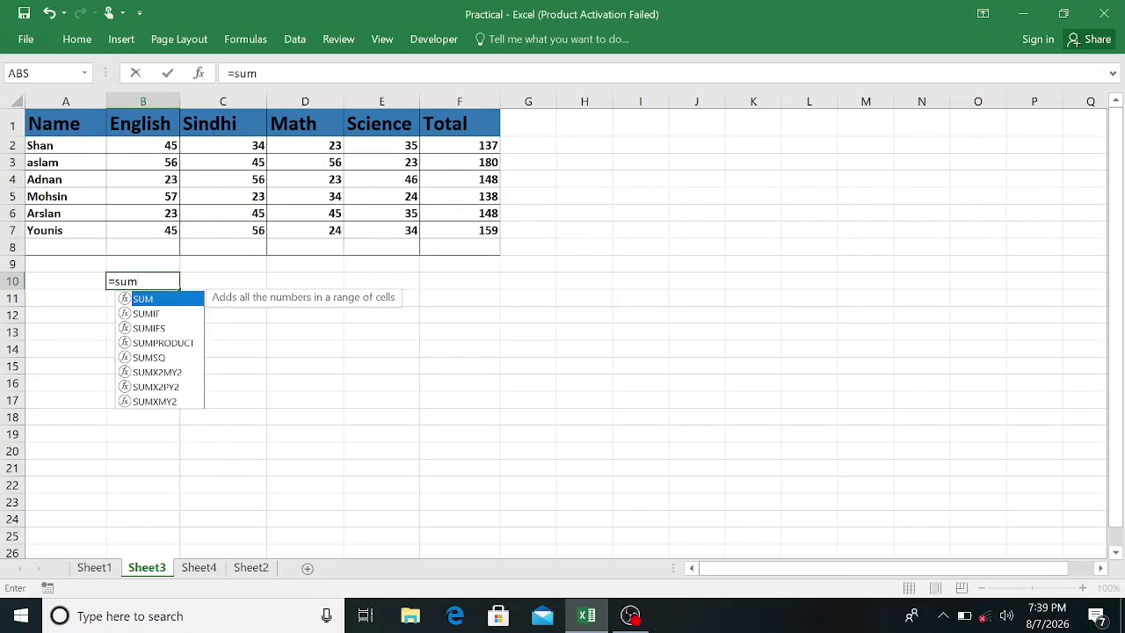
key(Tab)
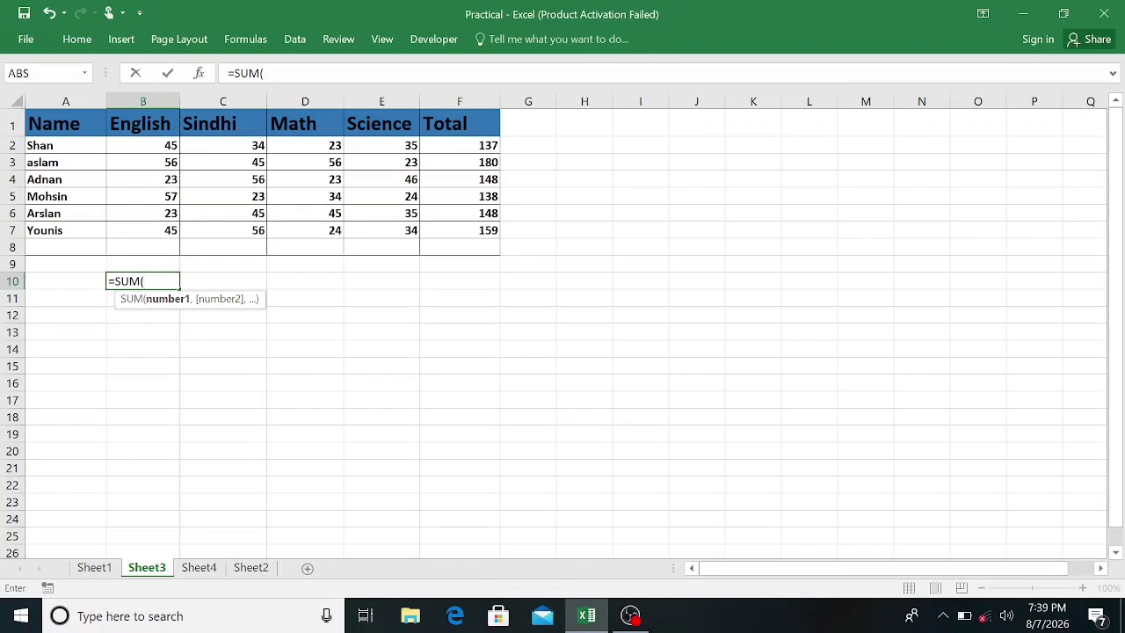
text(en)
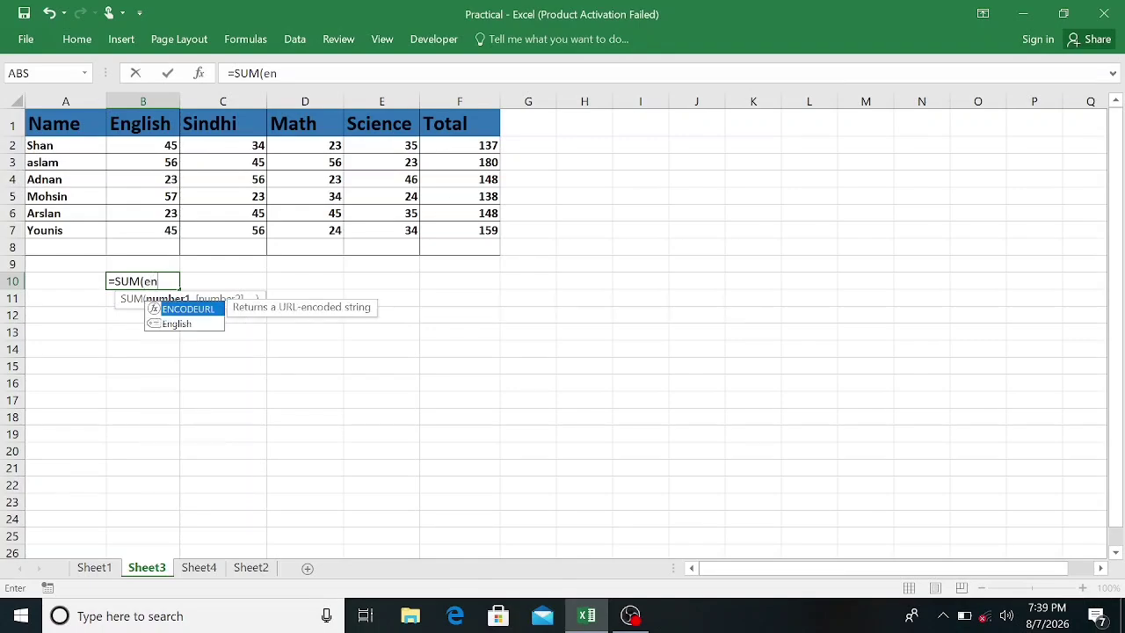
text(glis)
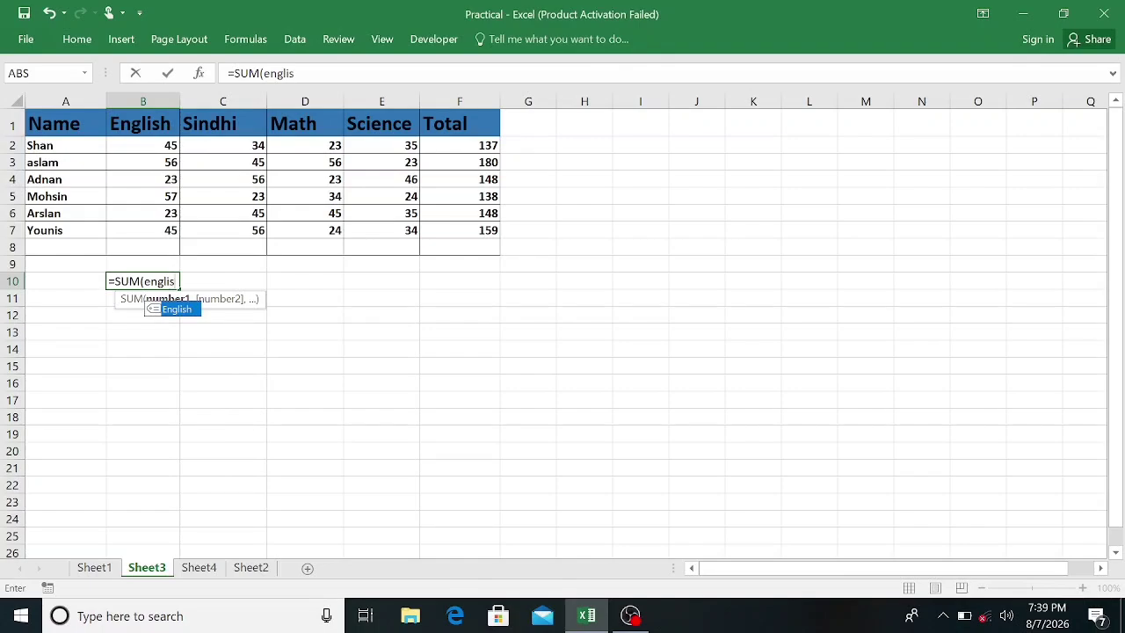
text(h)
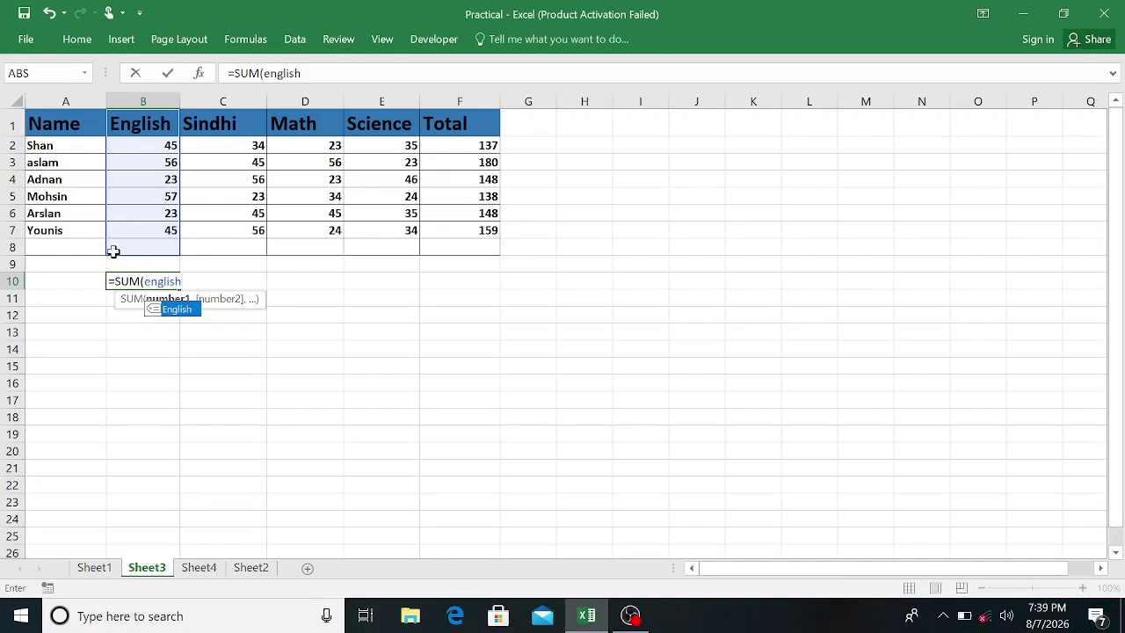
key(Tab)
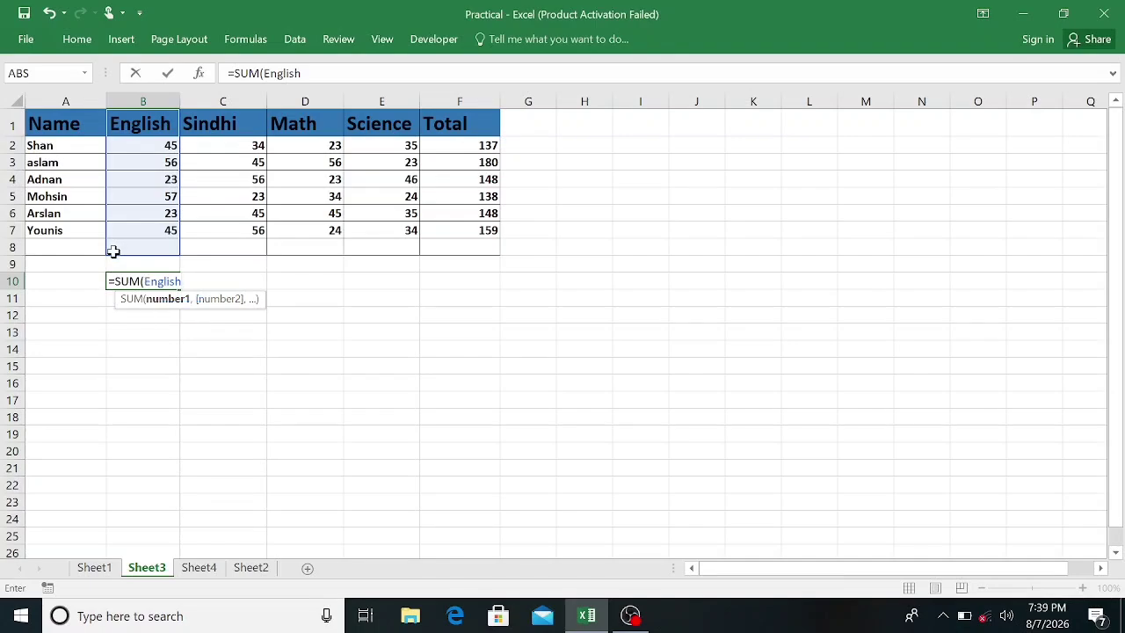
text())
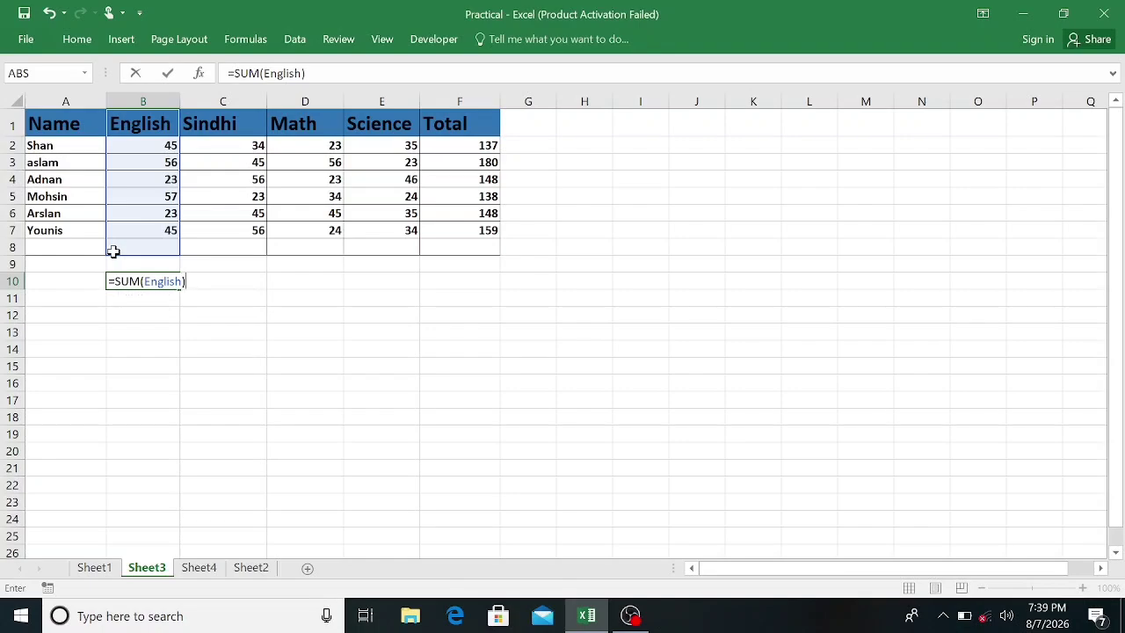
key(Return)
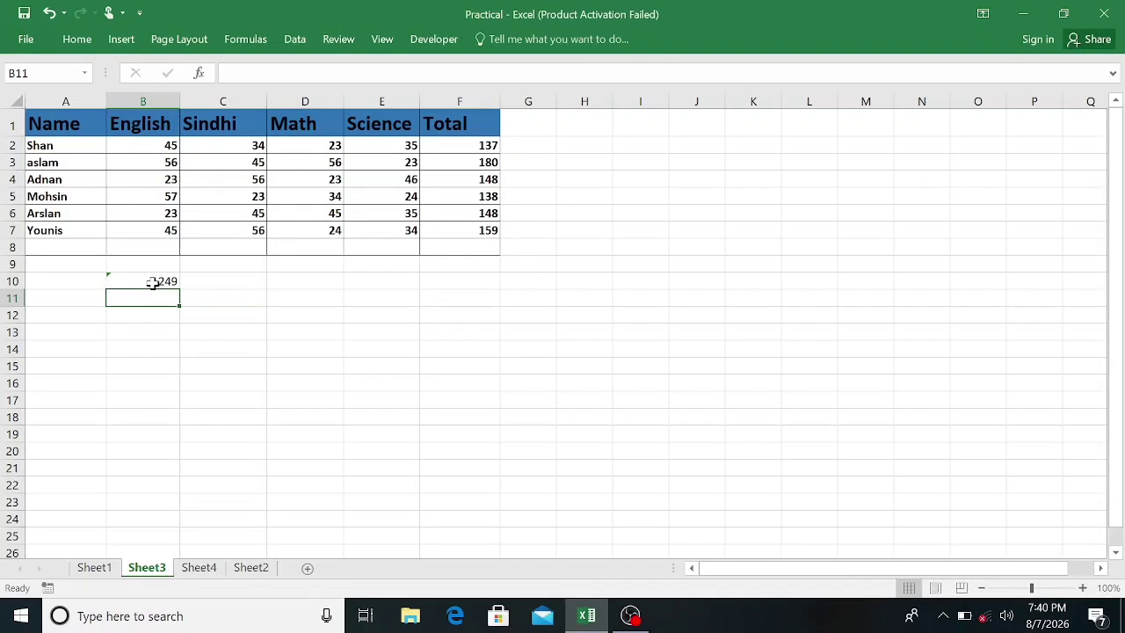
Step: Define the workbook-scoped name Sindhi for the Sindhi column range C1:C8 on Sheet3
click(226, 125)
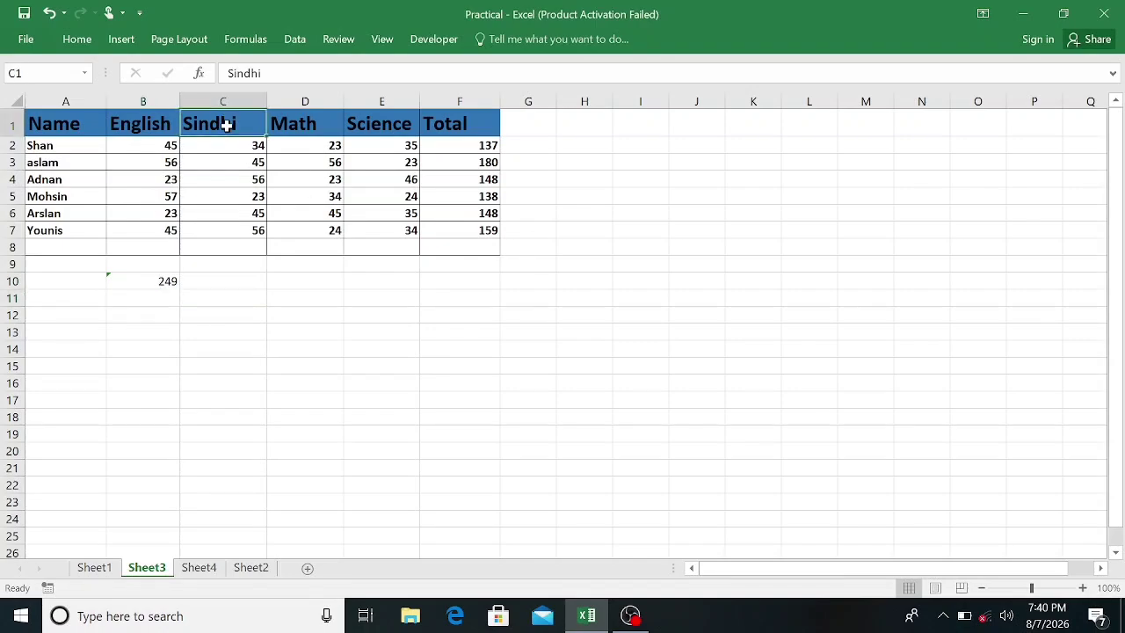
drag(226, 125, 250, 257)
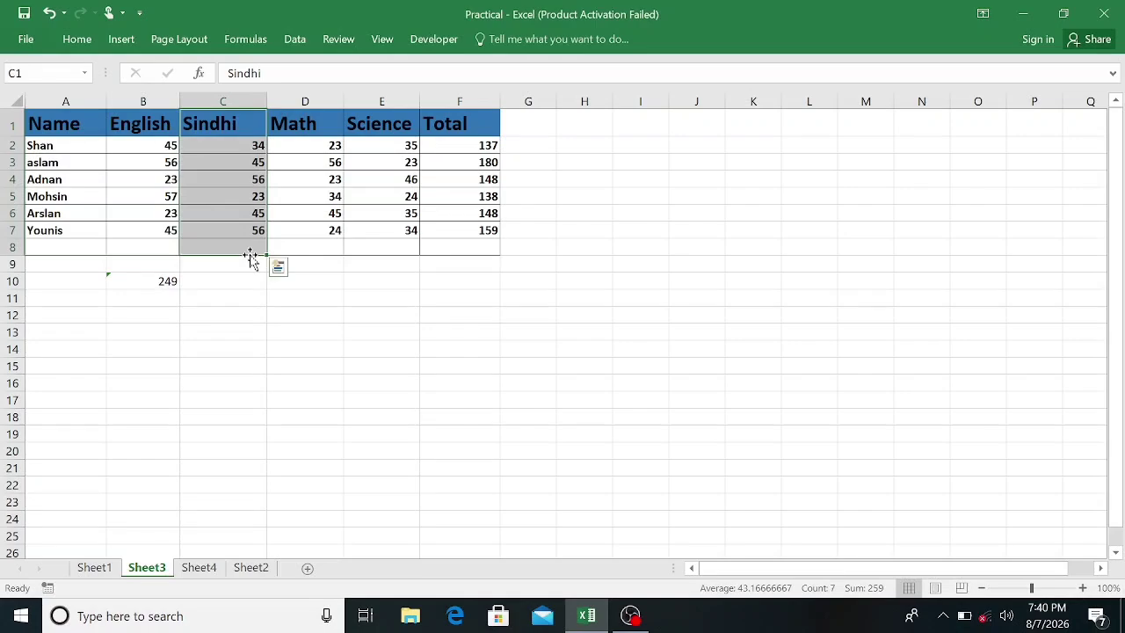
click(230, 41)
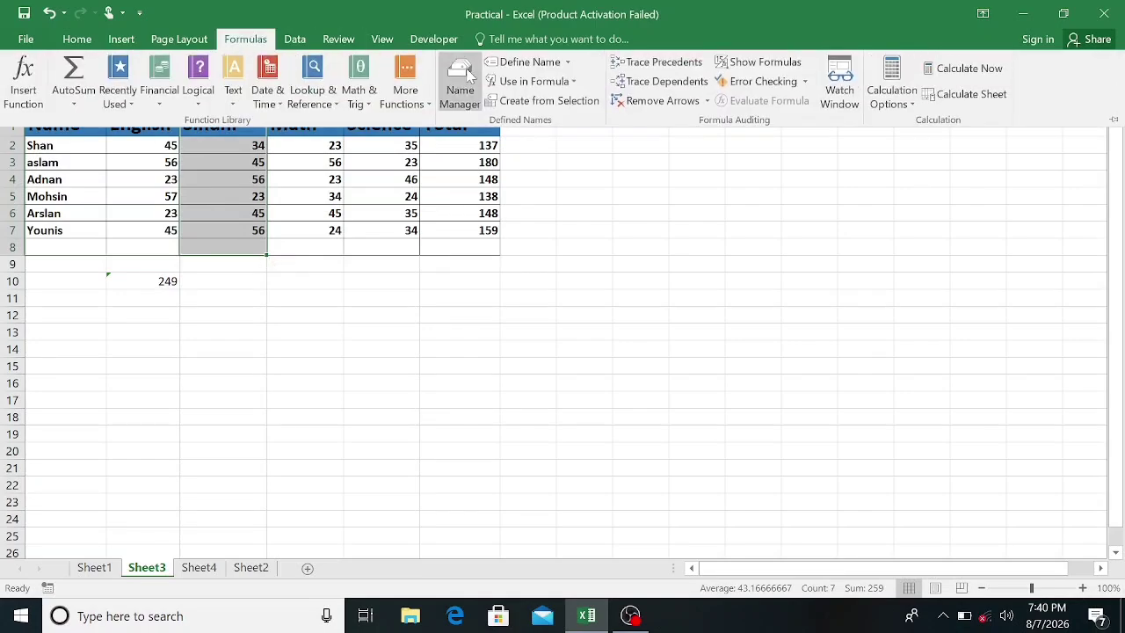
click(524, 71)
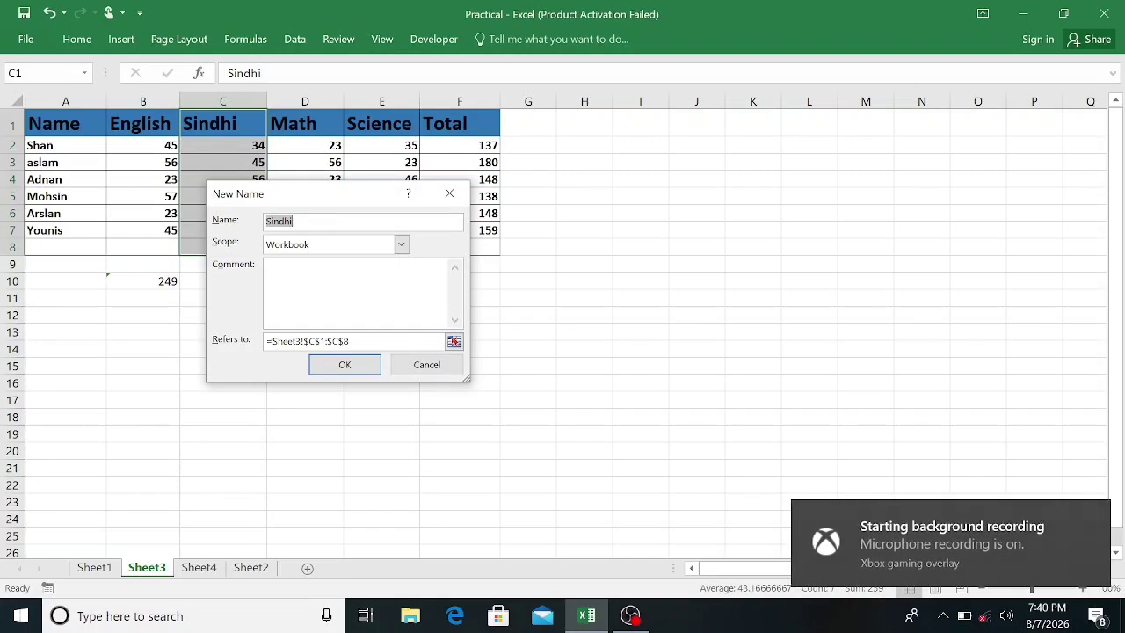
click(350, 368)
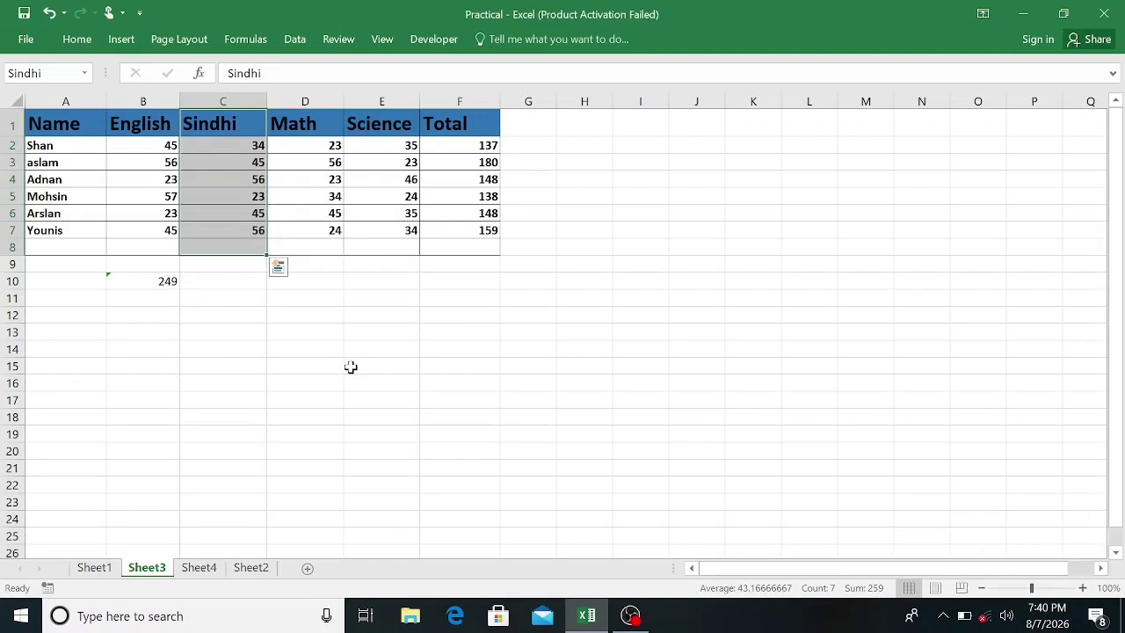
Step: Total the Sindhi marks in cell C10 using the named range, with the formula =SUM(Sindhi)
click(225, 281)
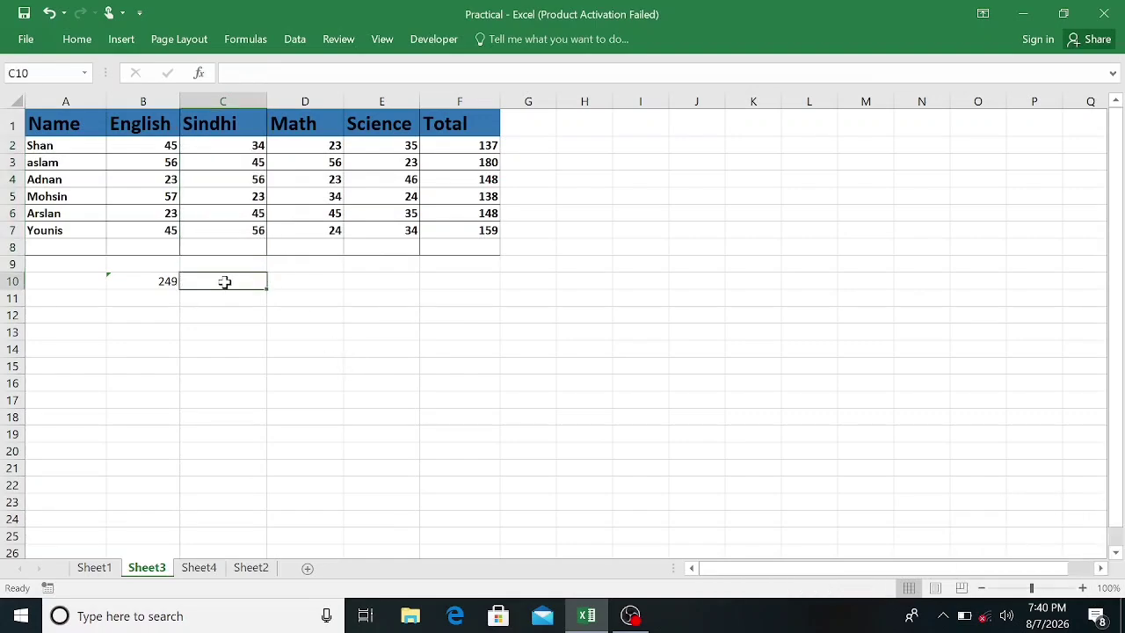
text(=)
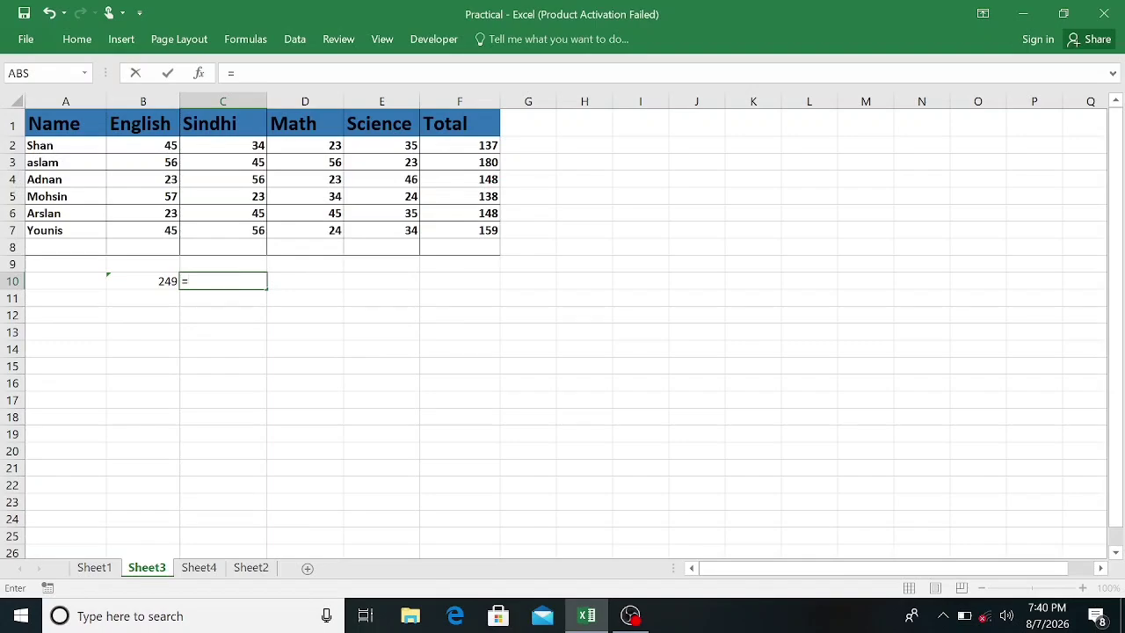
text(sum)
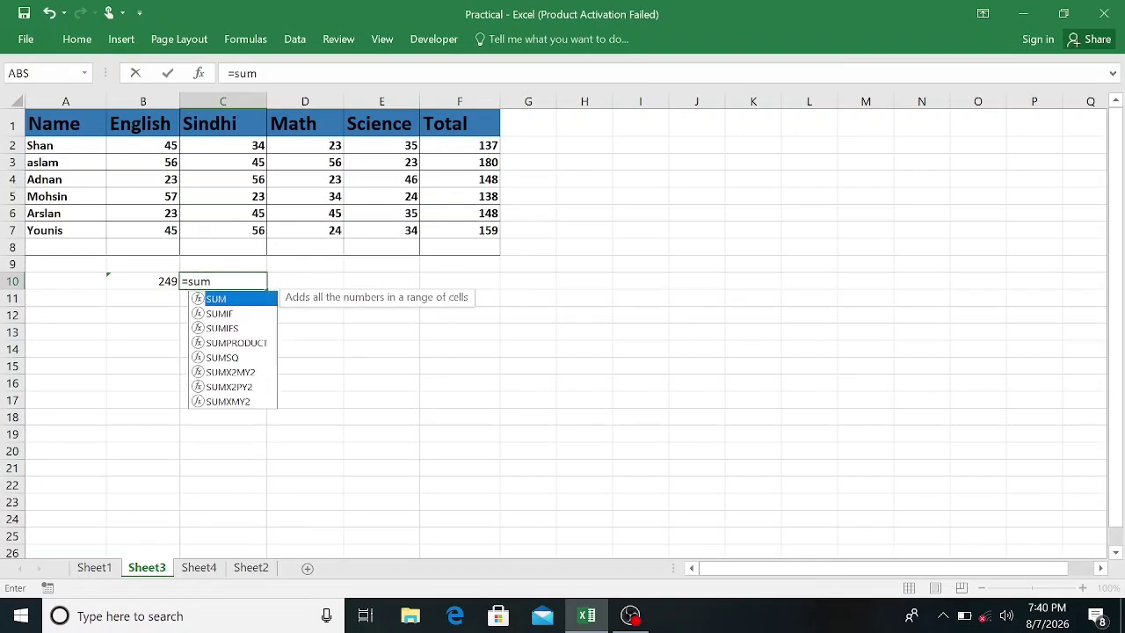
key(Tab)
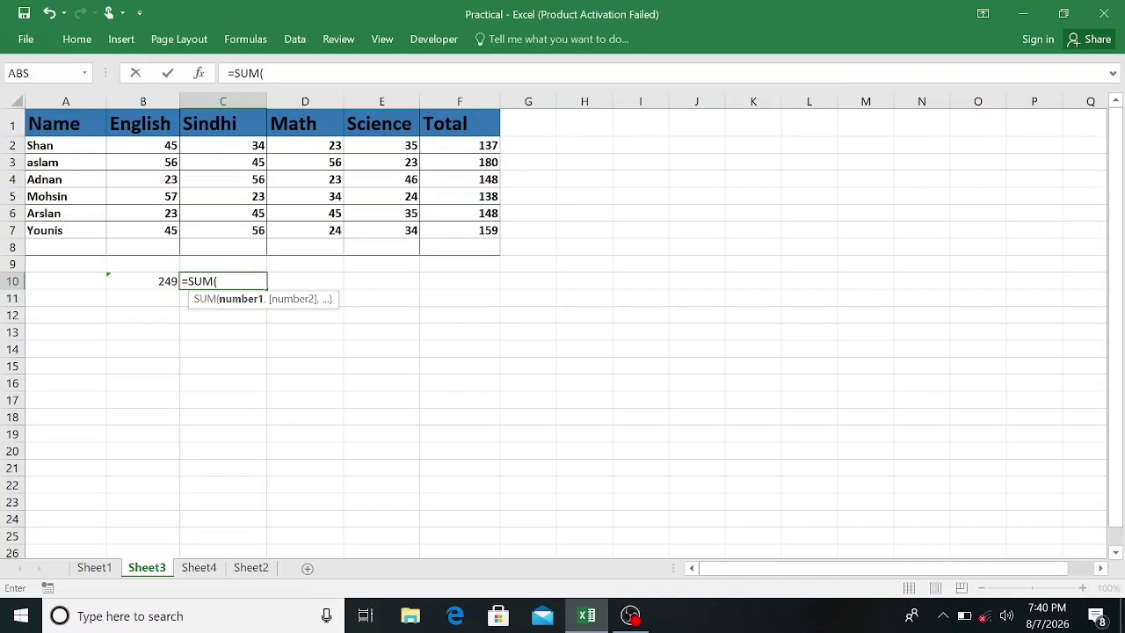
text(si)
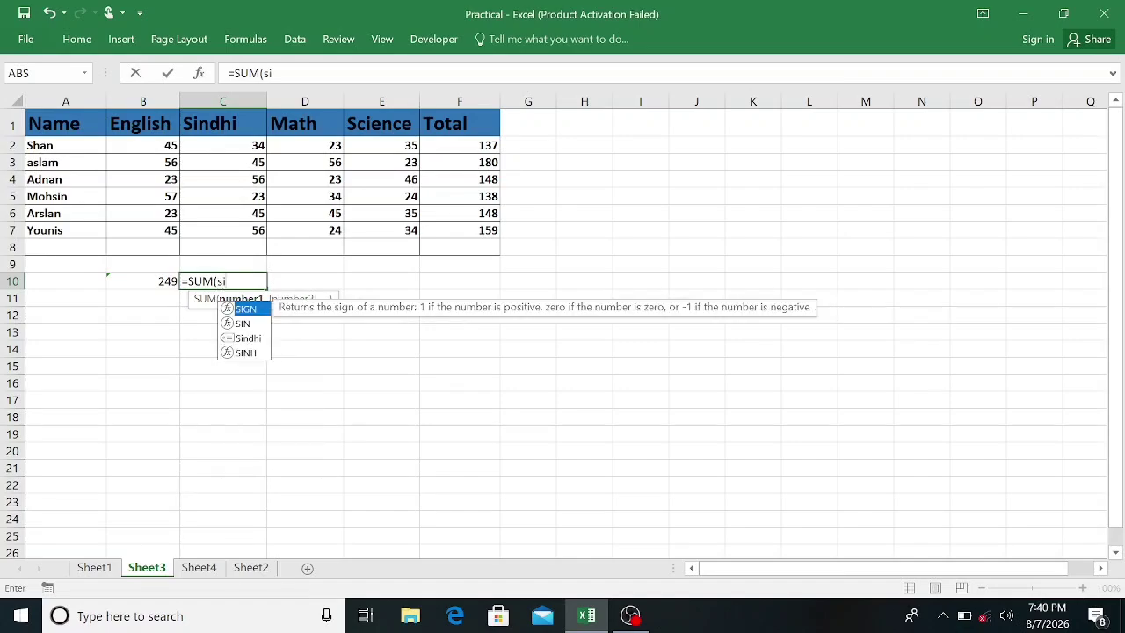
text(ndhi)
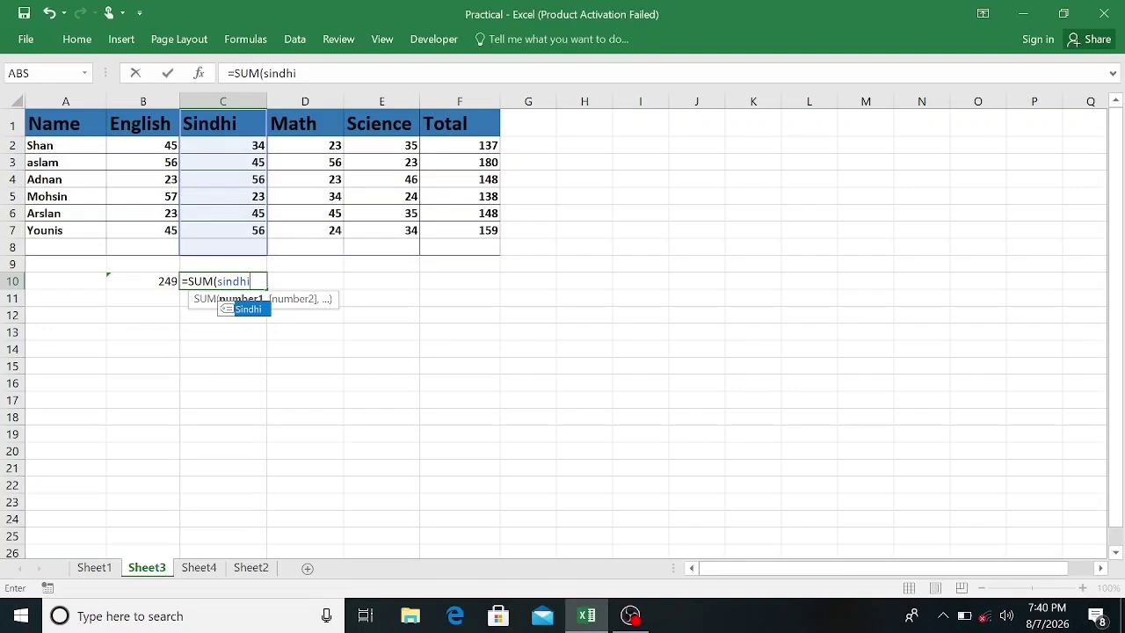
text())
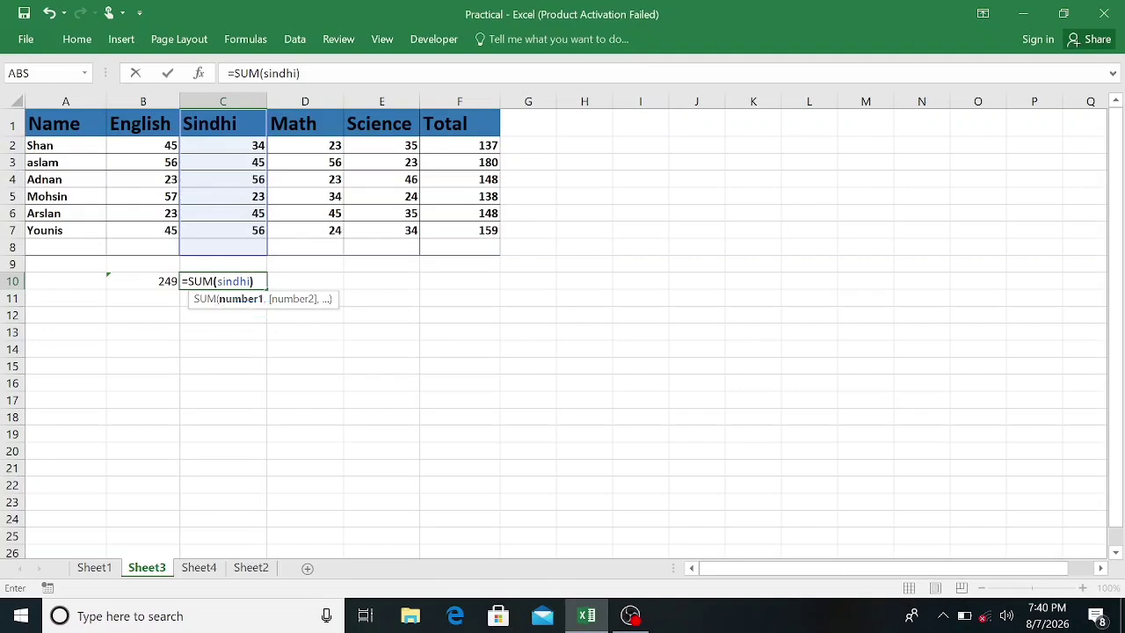
key(Return)
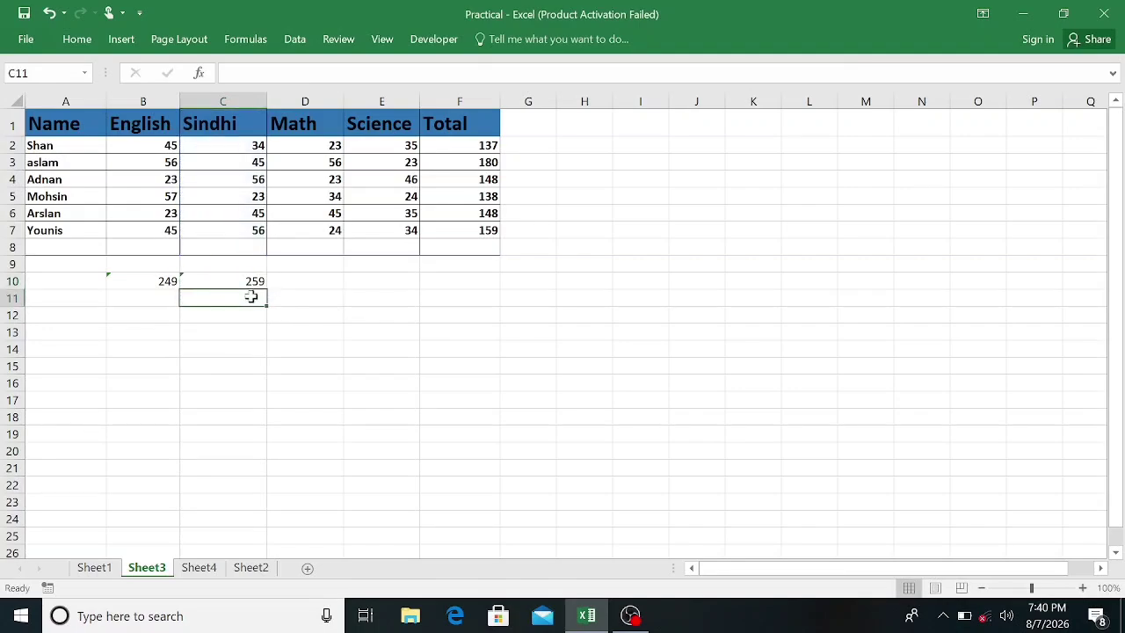
click(219, 281)
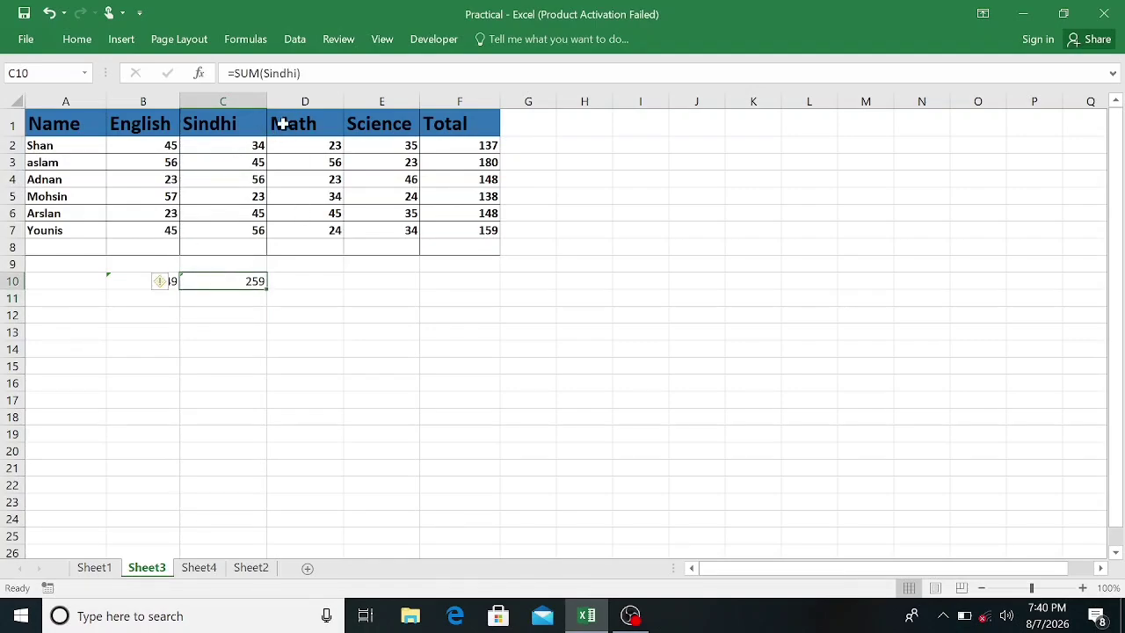
Step: Define the workbook-scoped name Math for the Math column range D1:D8 on Sheet3
click(246, 40)
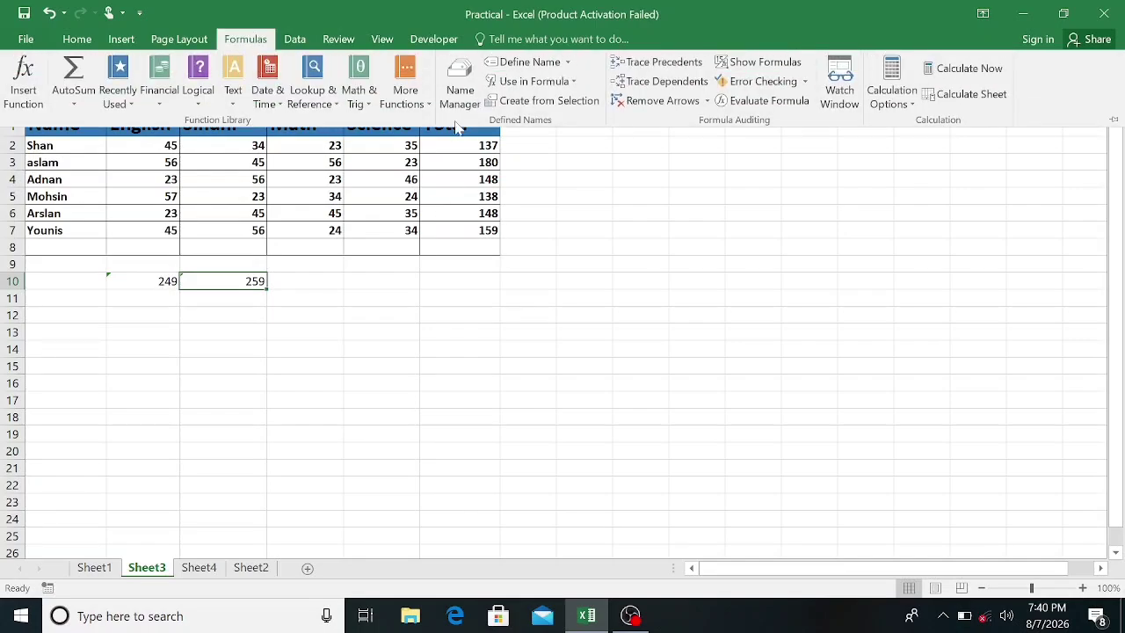
click(316, 412)
click(302, 126)
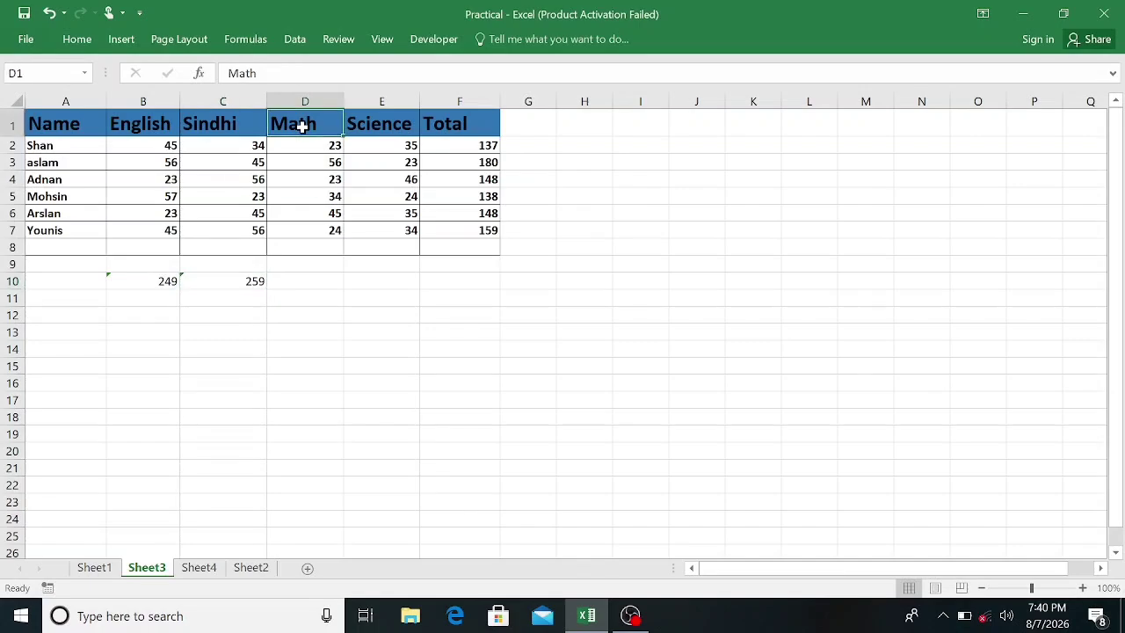
drag(302, 126, 304, 249)
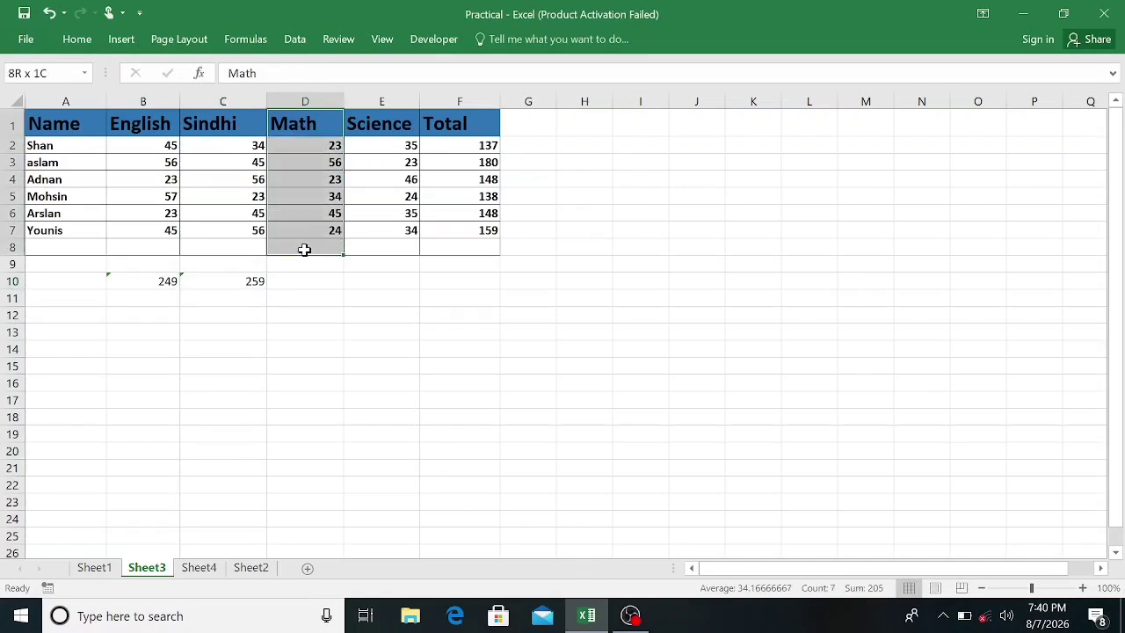
click(245, 39)
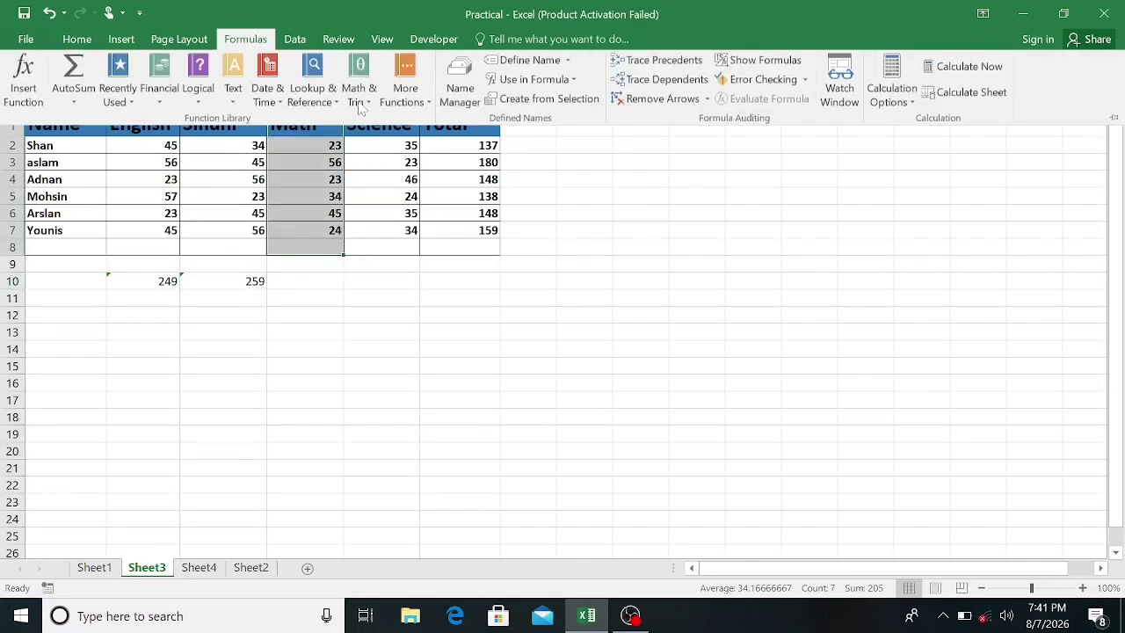
click(527, 62)
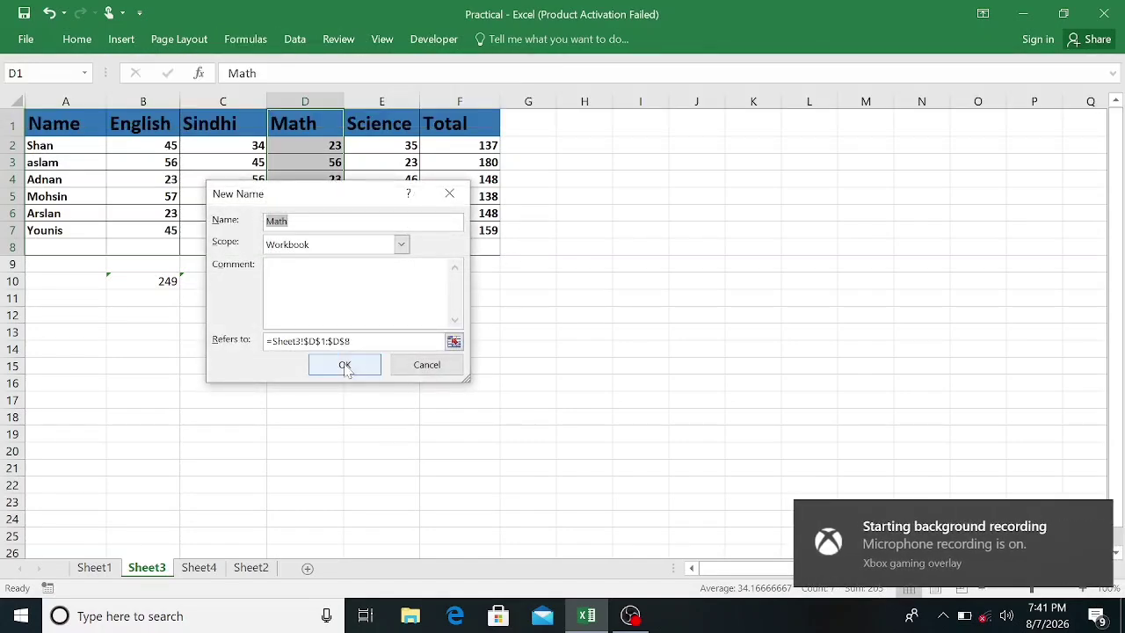
click(345, 364)
Step: Define the workbook-scoped name Science for the Science column range E1:E8 on Sheet3
click(399, 125)
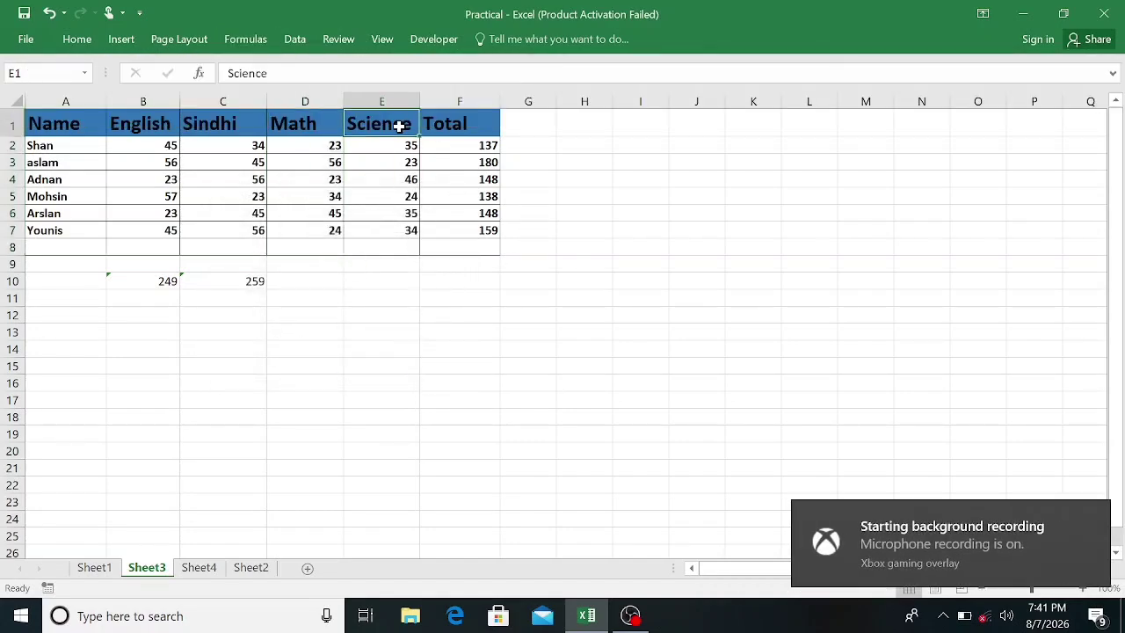
drag(399, 126, 404, 242)
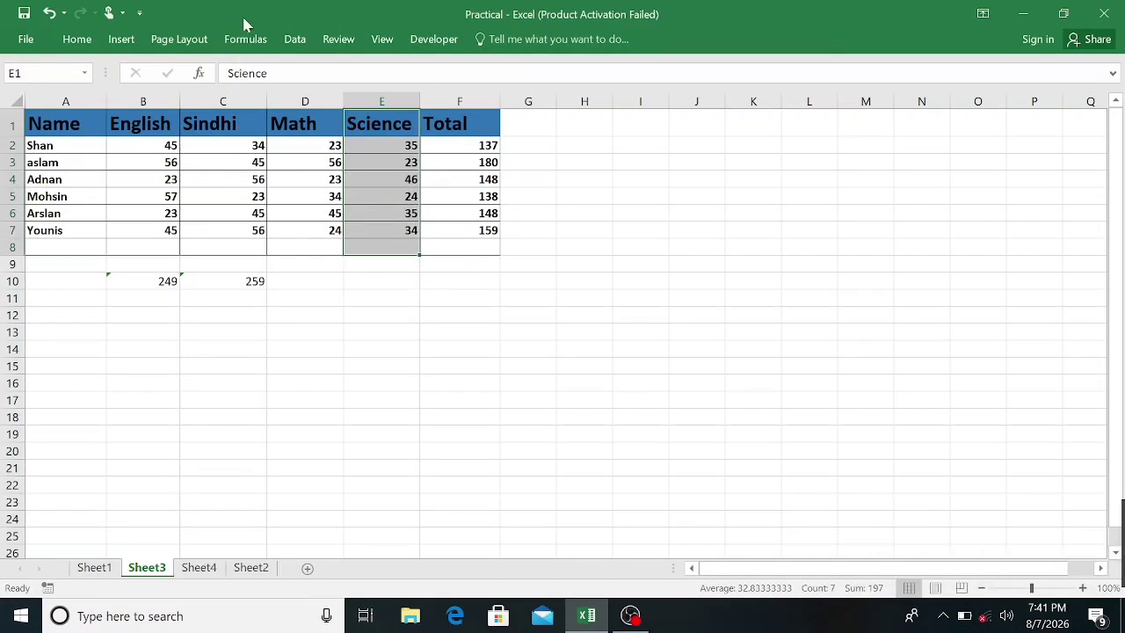
click(245, 42)
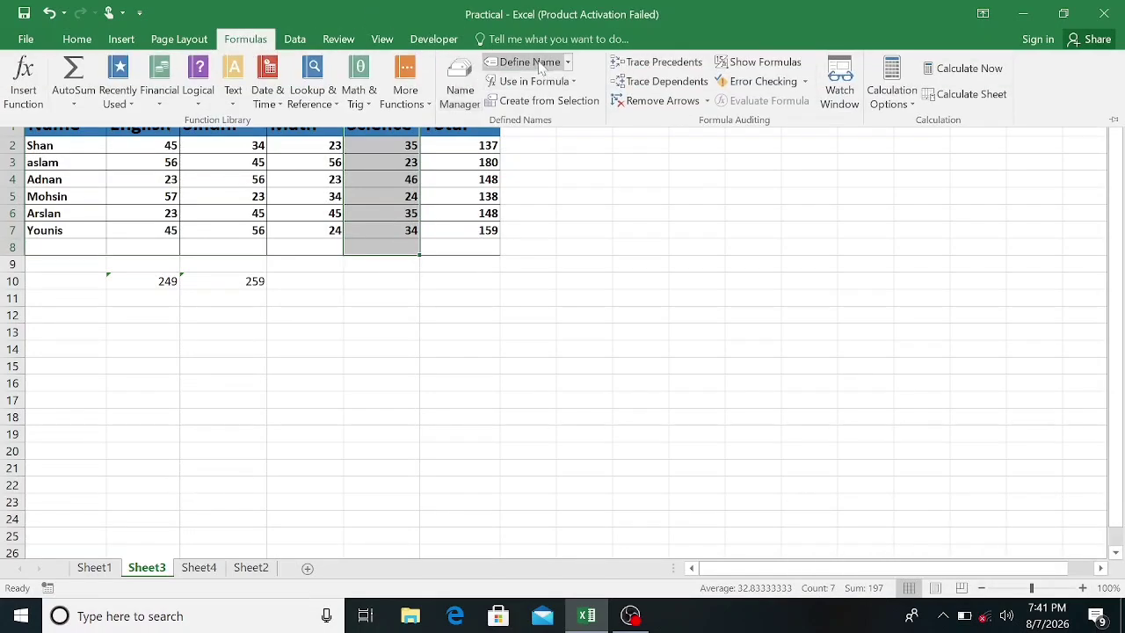
click(538, 62)
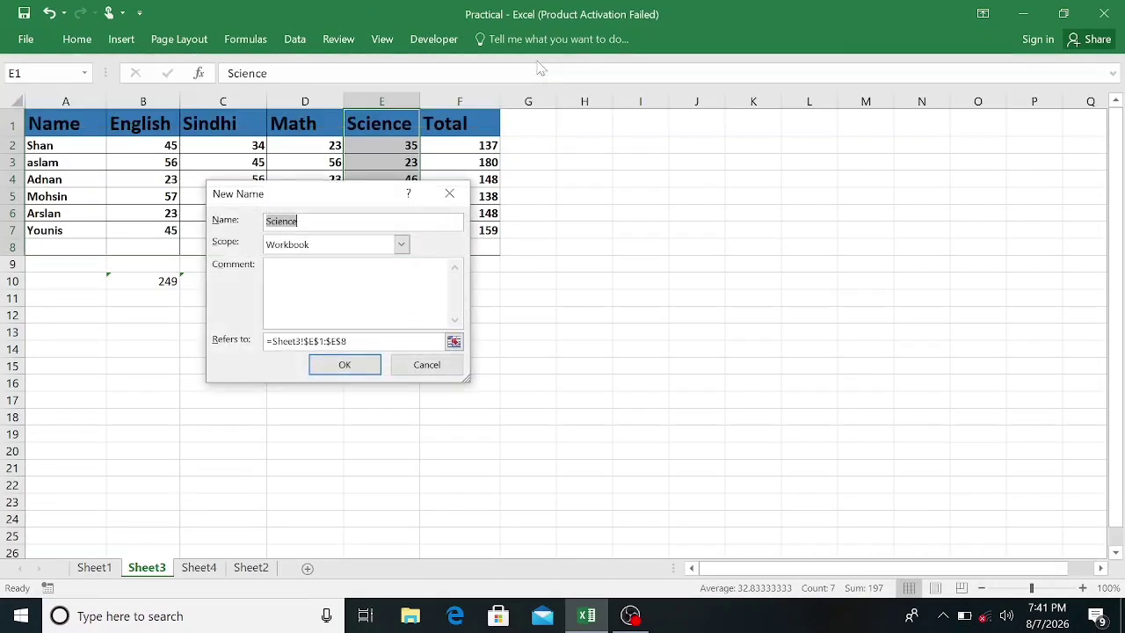
click(334, 364)
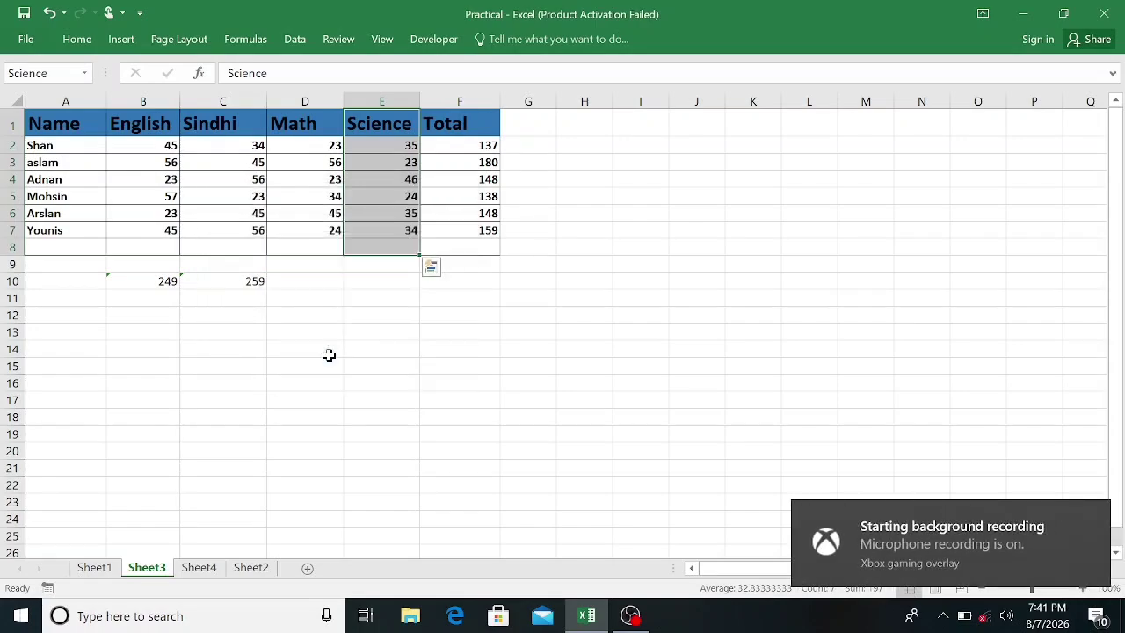
Step: Define the workbook-scoped name Total for the Total column range F1:F8 on Sheet3
click(450, 124)
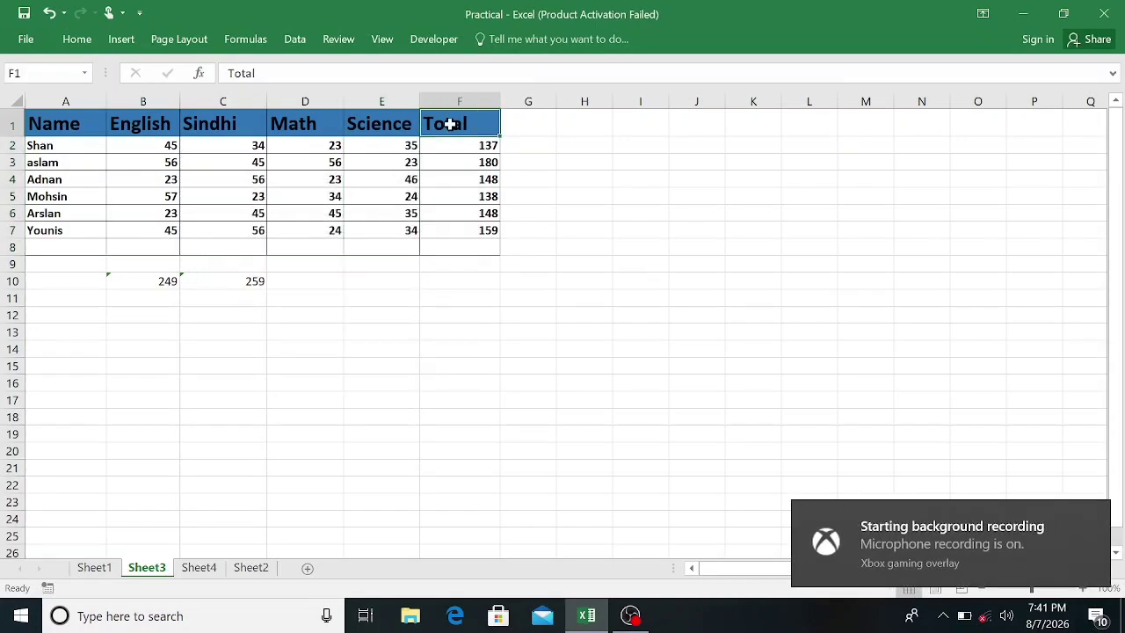
drag(450, 124, 454, 246)
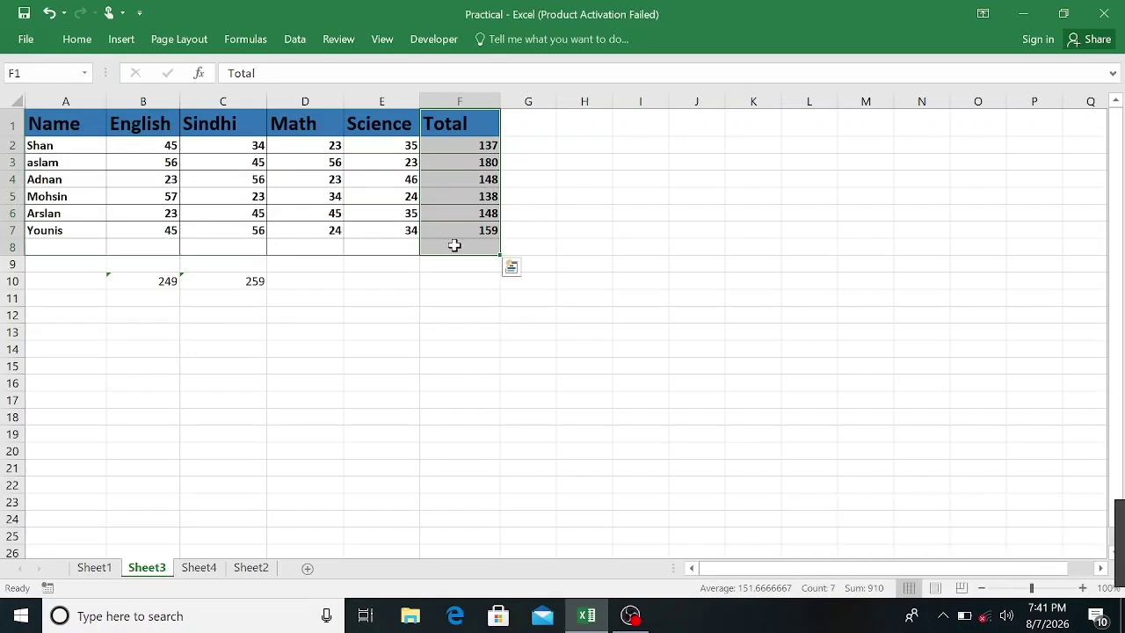
click(239, 42)
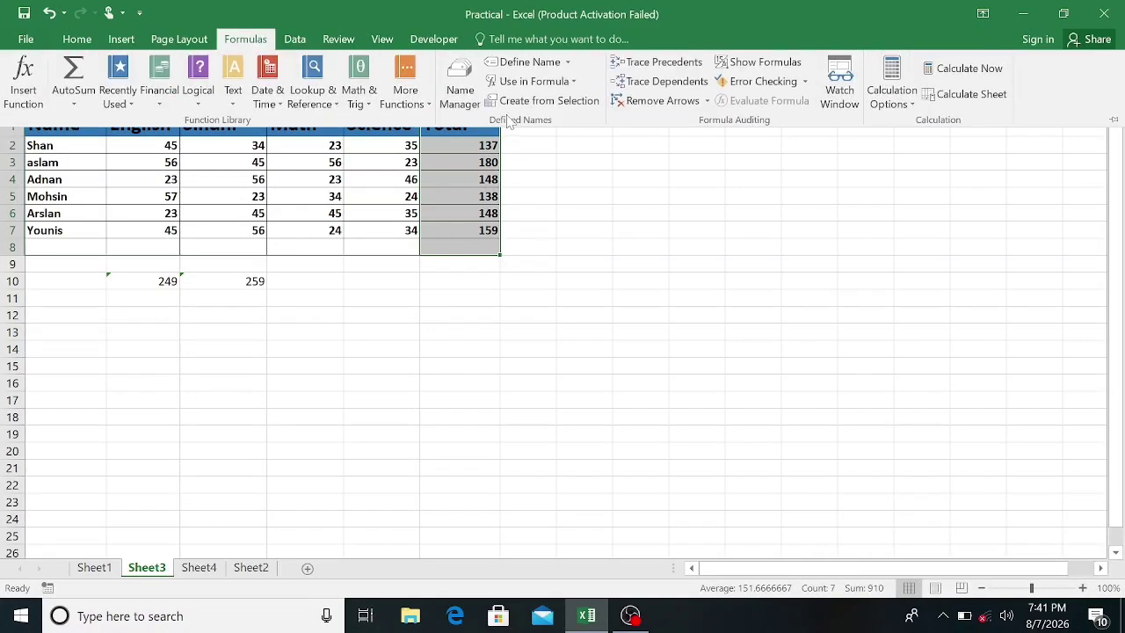
click(520, 64)
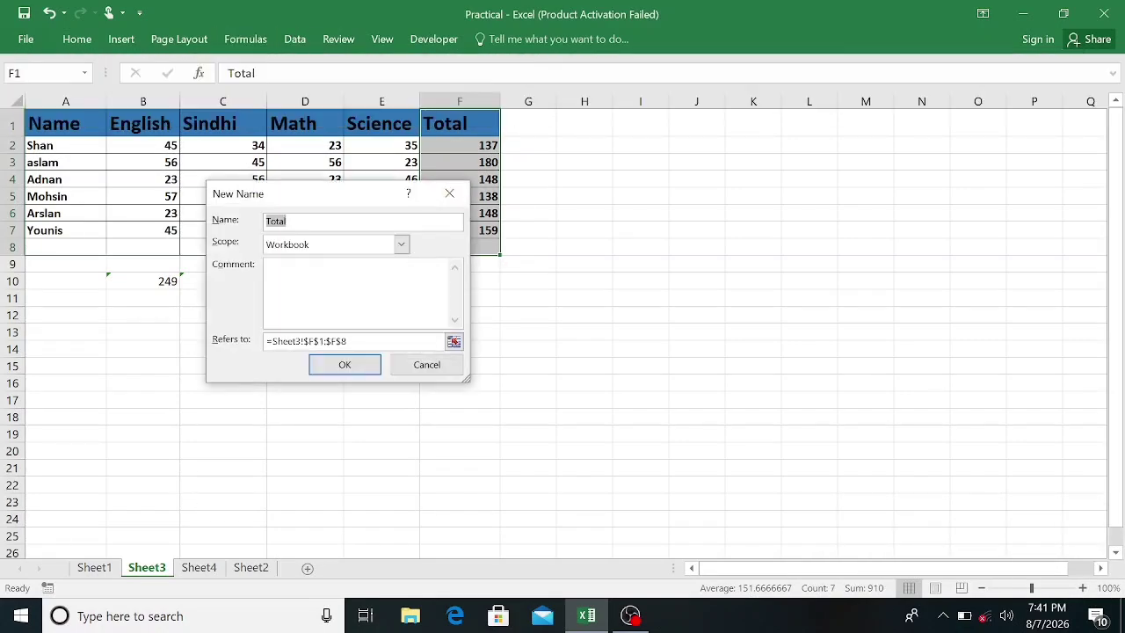
click(346, 364)
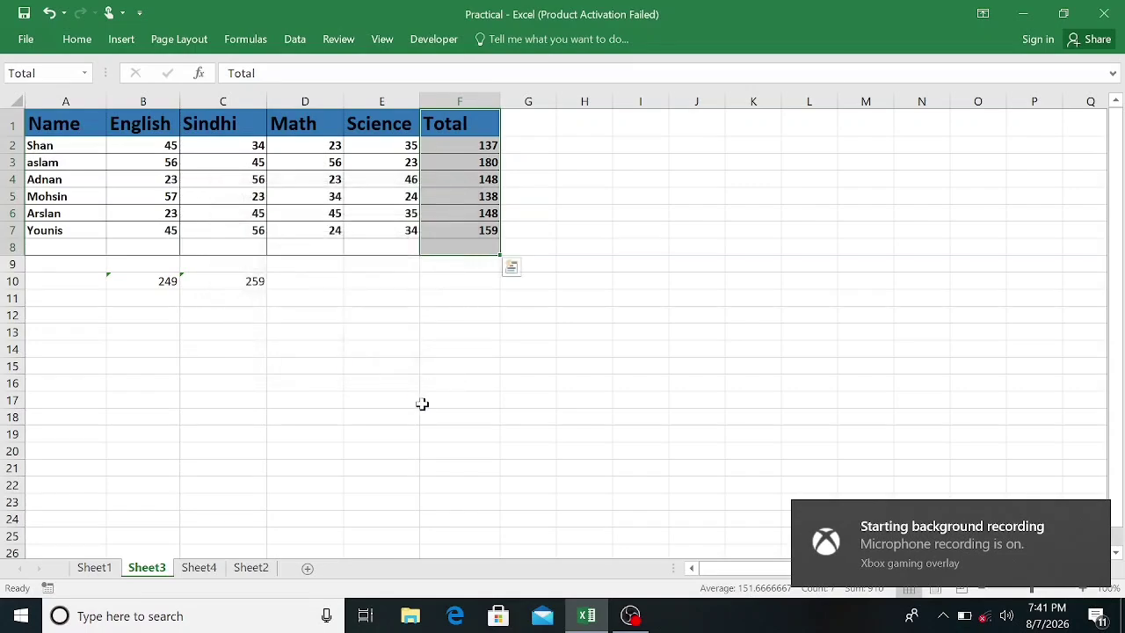
click(370, 335)
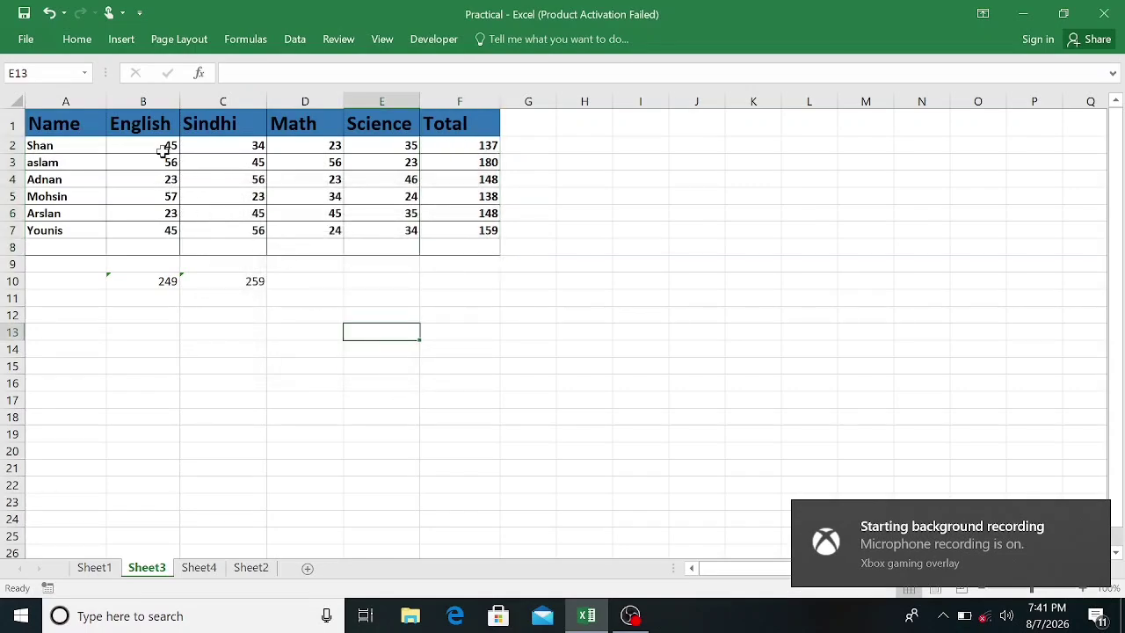
Step: Delete the defined name Total from the workbook's list of names
click(238, 48)
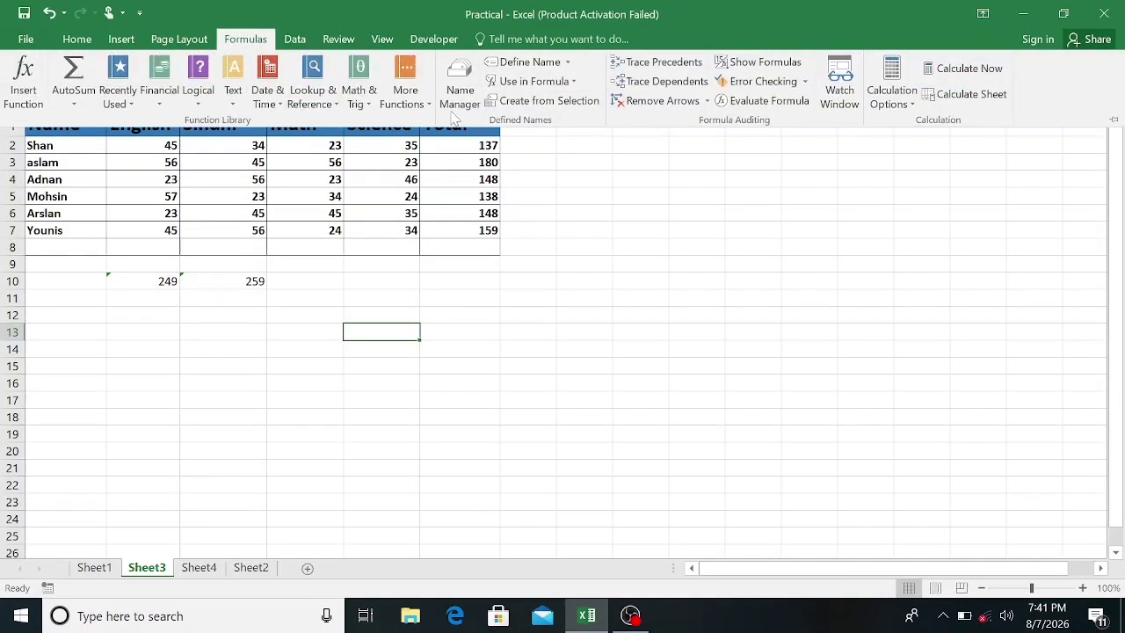
click(452, 106)
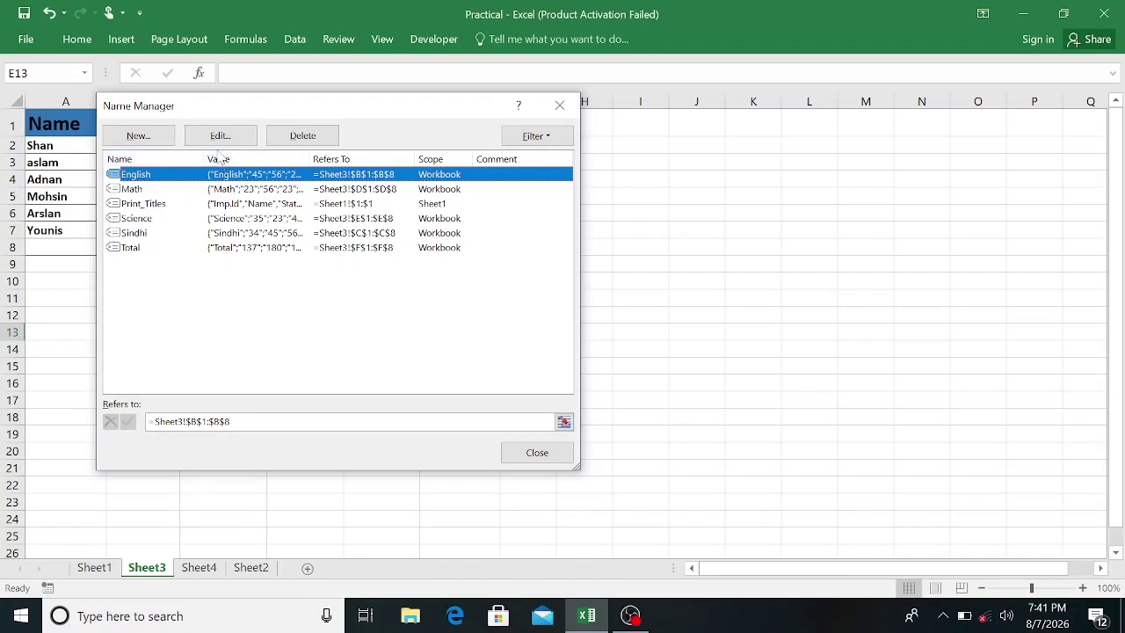
click(266, 250)
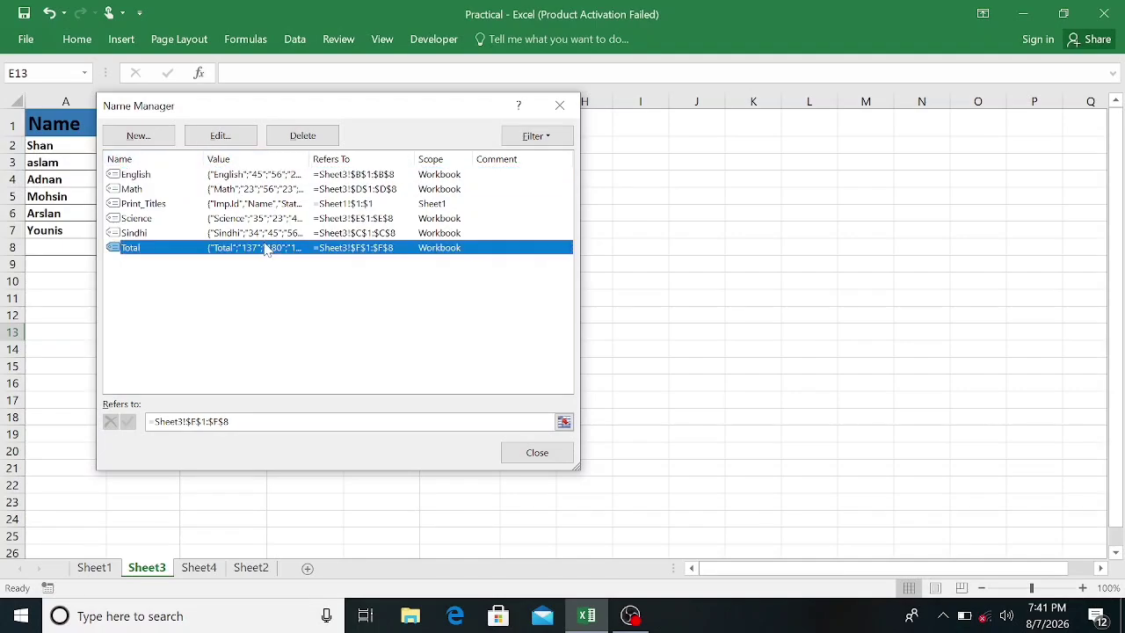
click(302, 137)
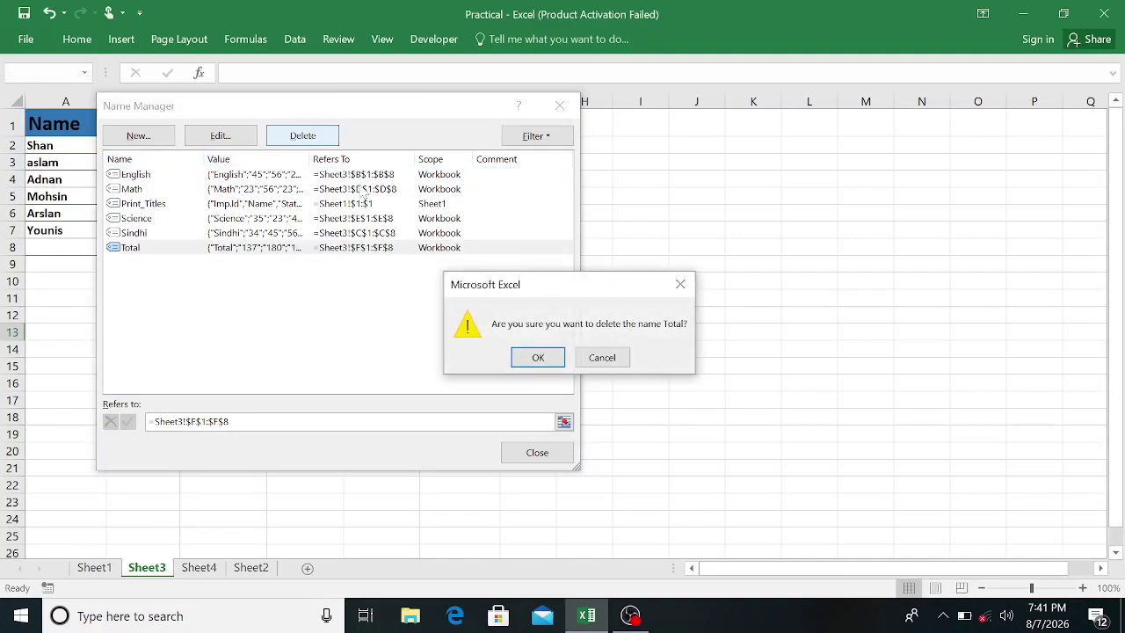
click(538, 358)
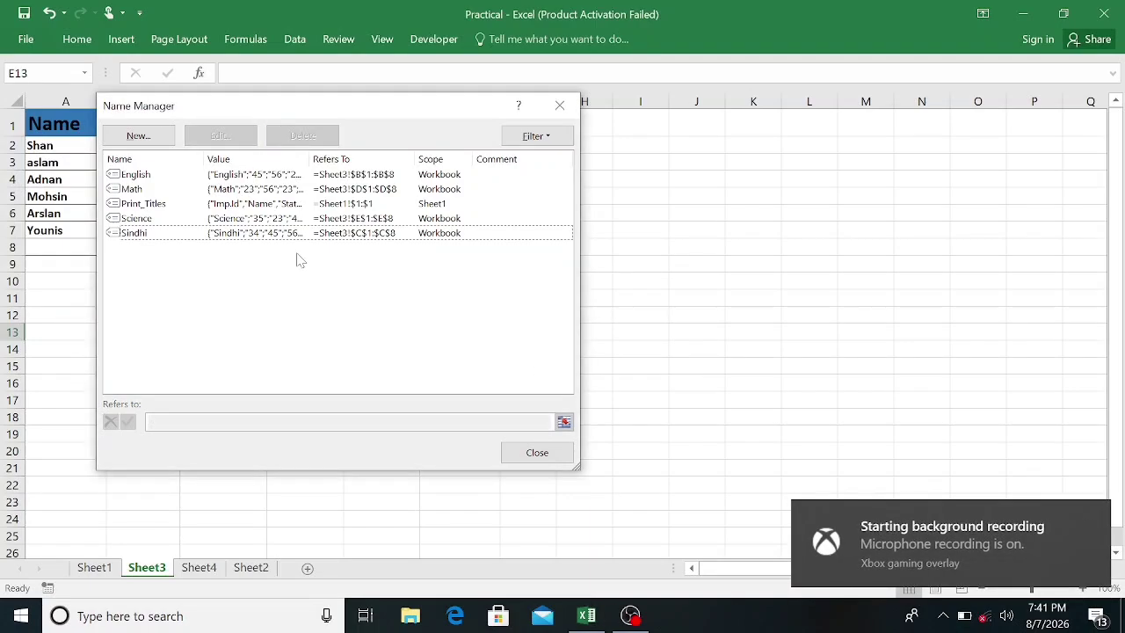
Step: Edit the defined name Science and reselect its reference as the Science column range E1:E8 on Sheet3
click(166, 221)
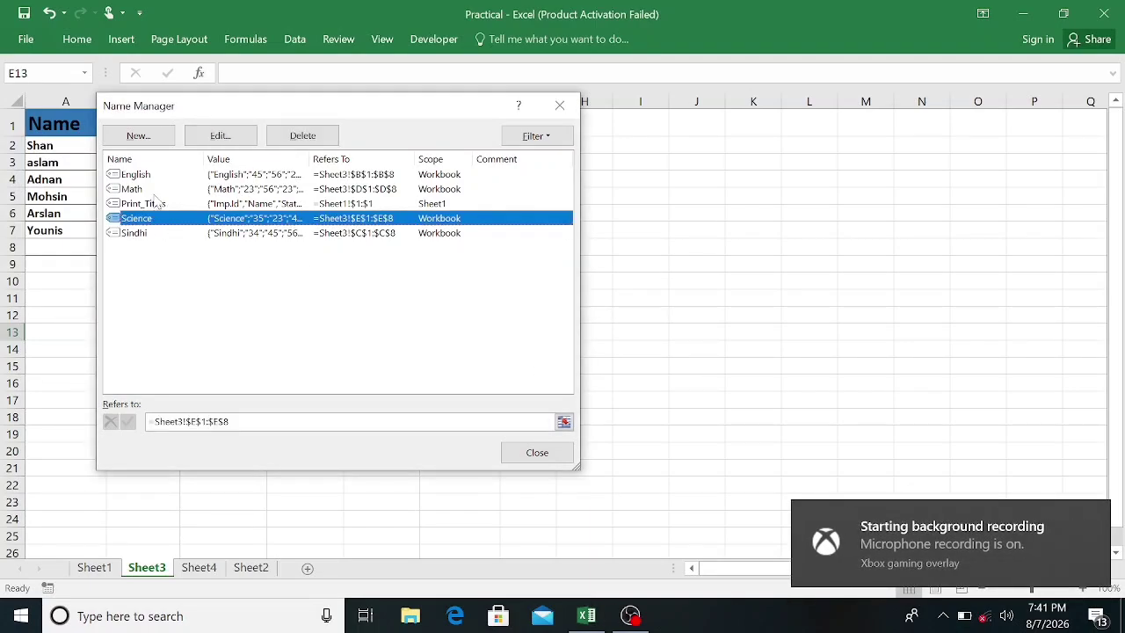
click(220, 136)
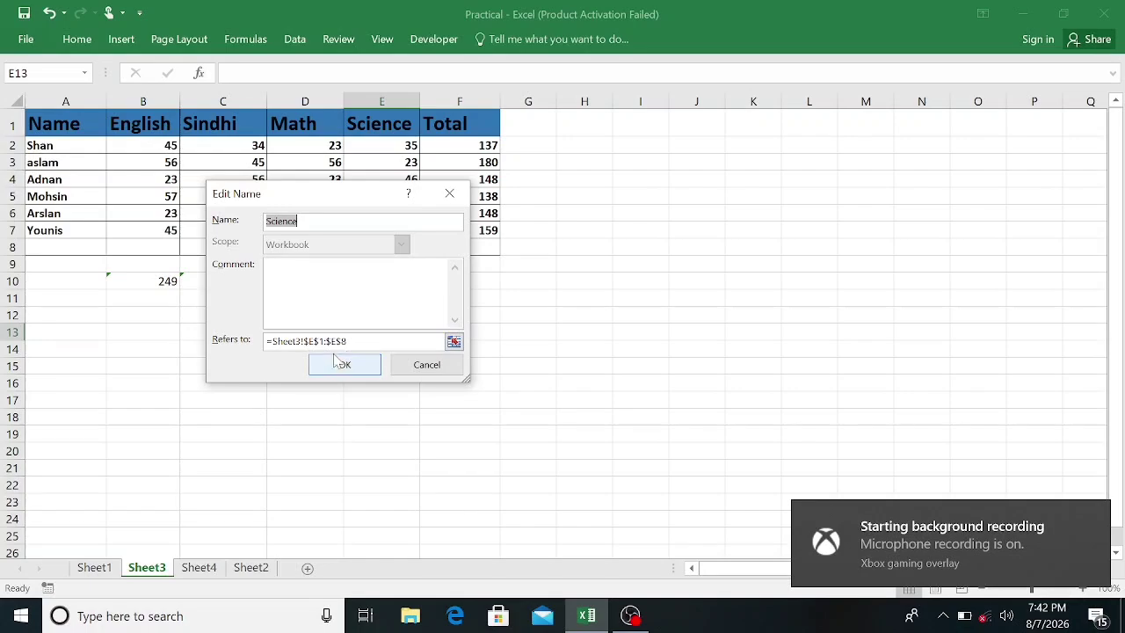
click(392, 341)
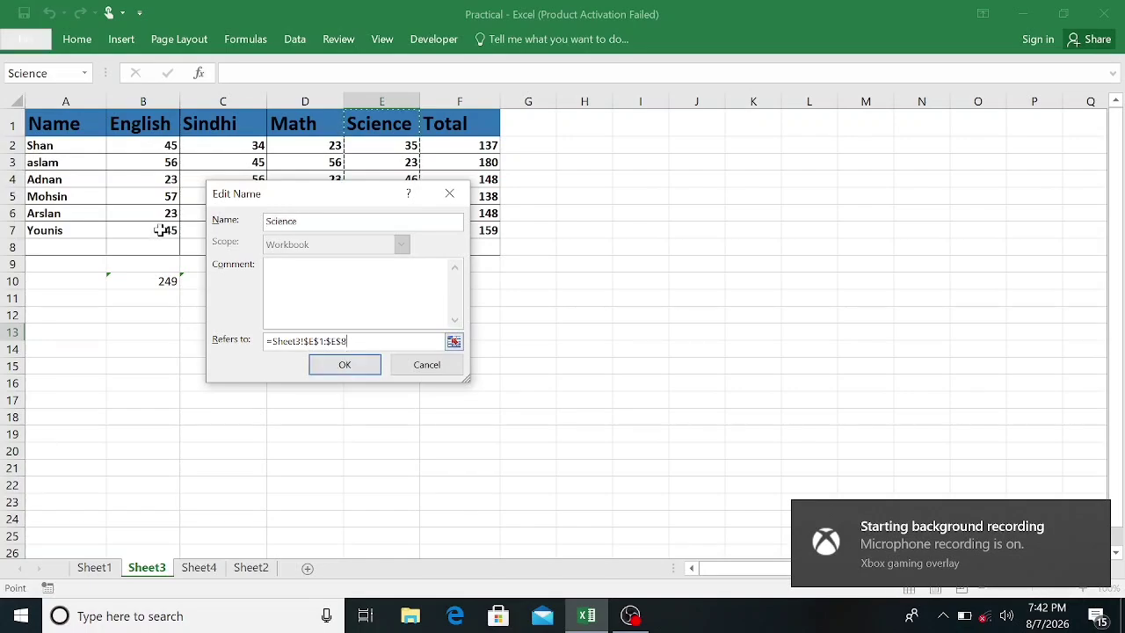
drag(45, 124, 39, 235)
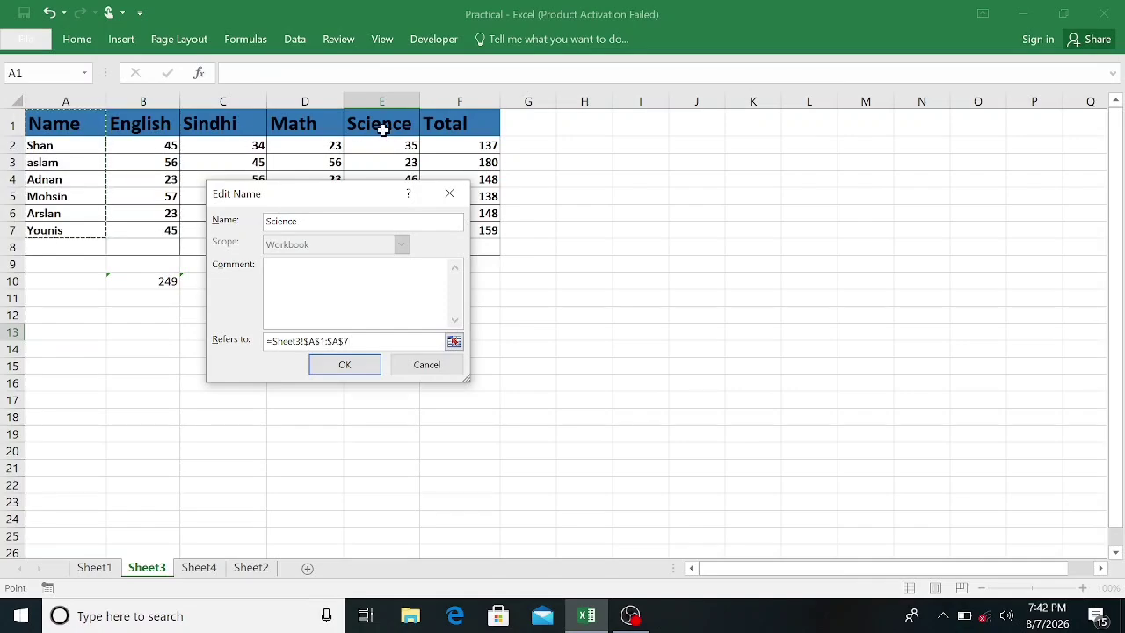
drag(382, 129, 371, 254)
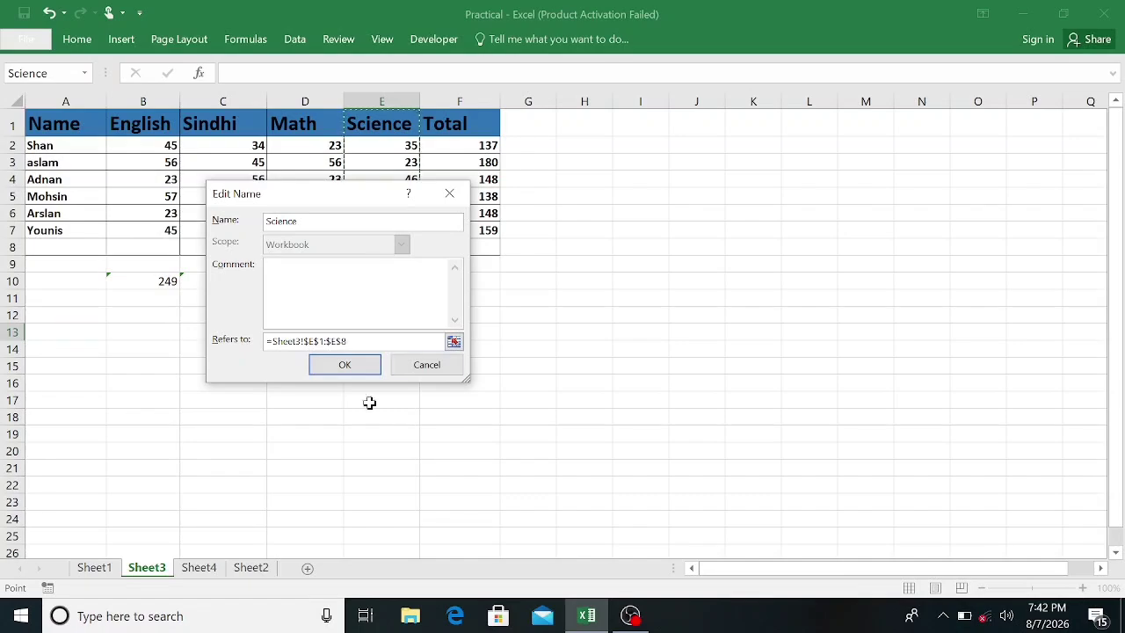
click(348, 366)
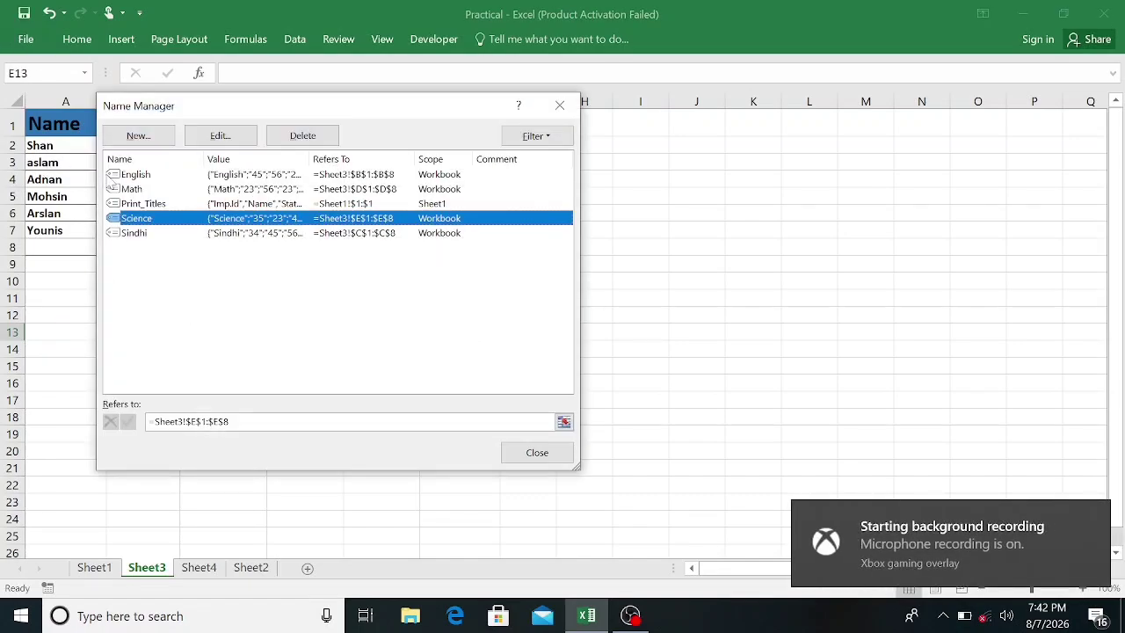
Step: Define the workbook-scoped name table for the whole marks table range A1:F8 on Sheet3
click(138, 137)
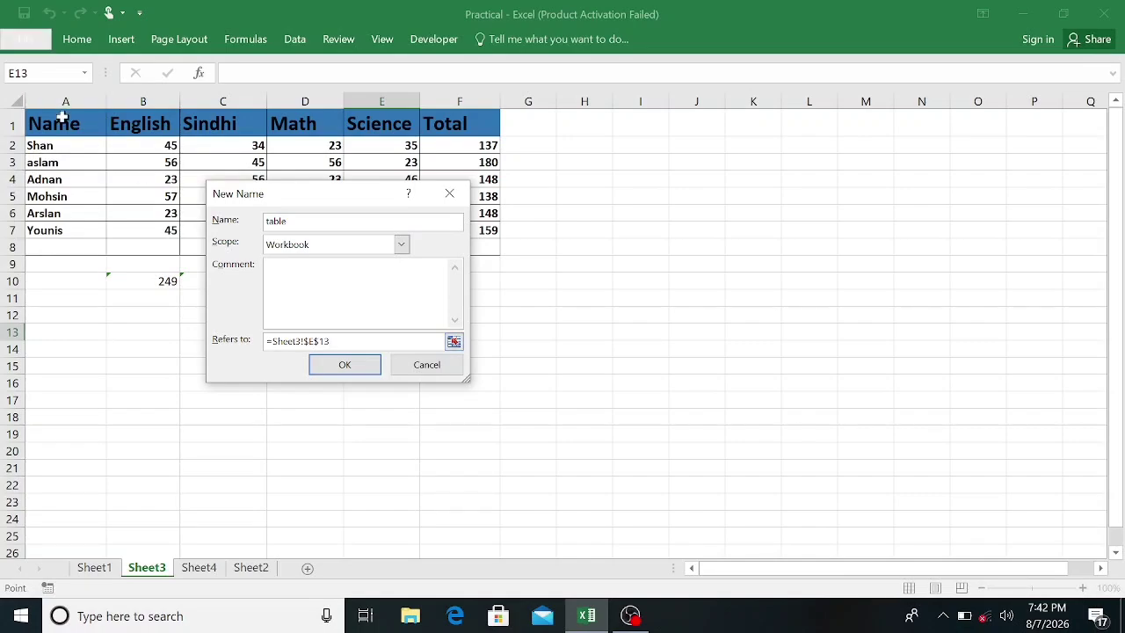
drag(62, 117, 472, 239)
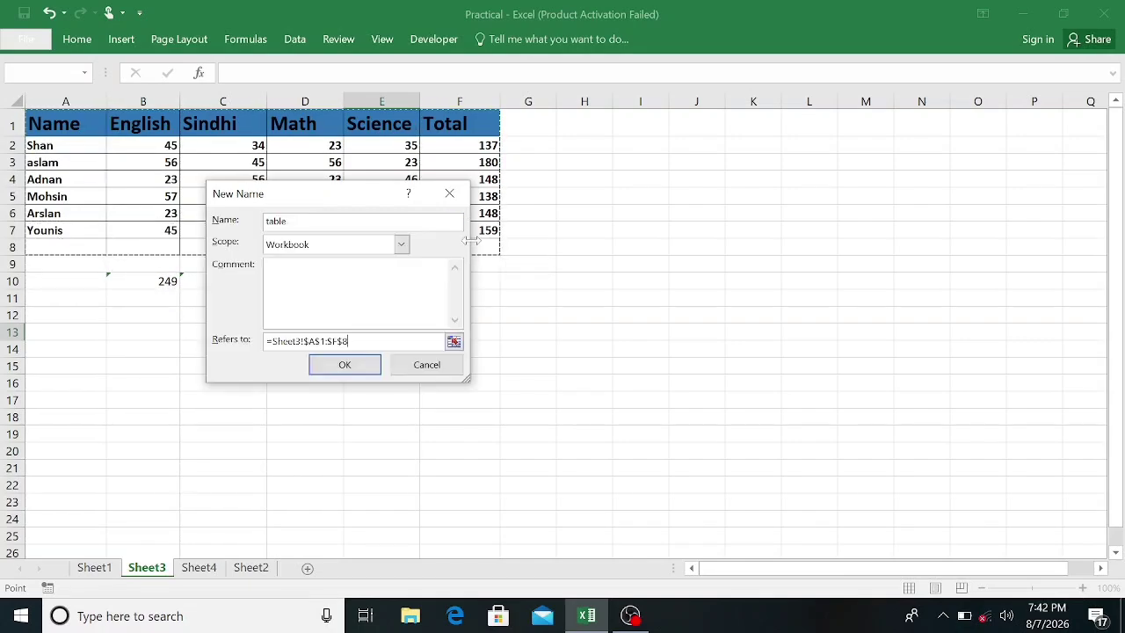
click(358, 364)
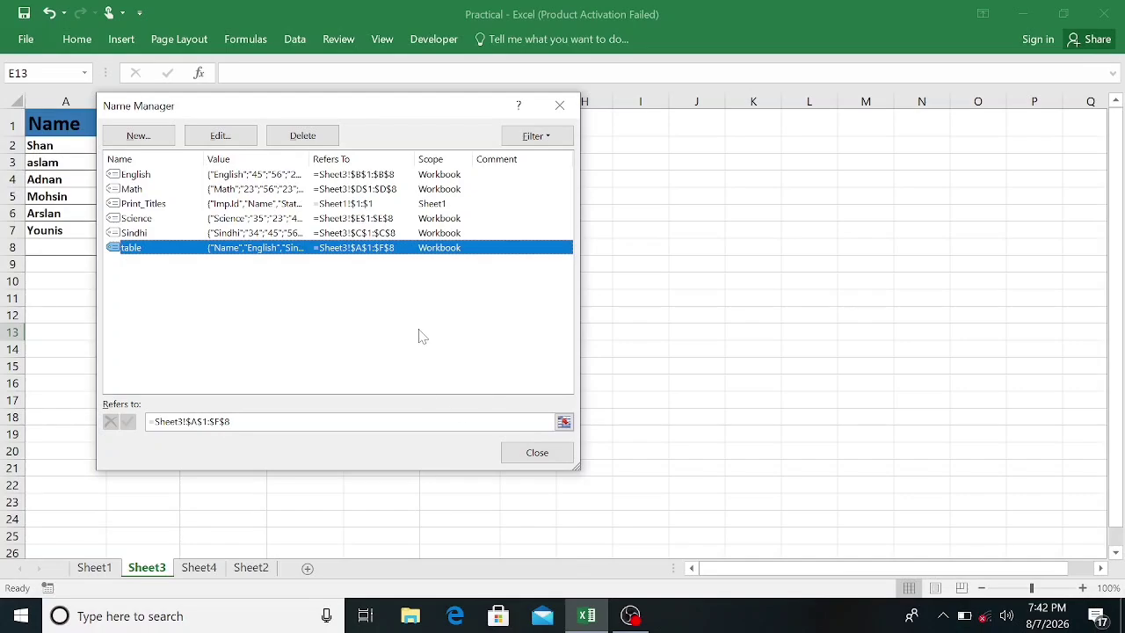
click(560, 106)
click(353, 280)
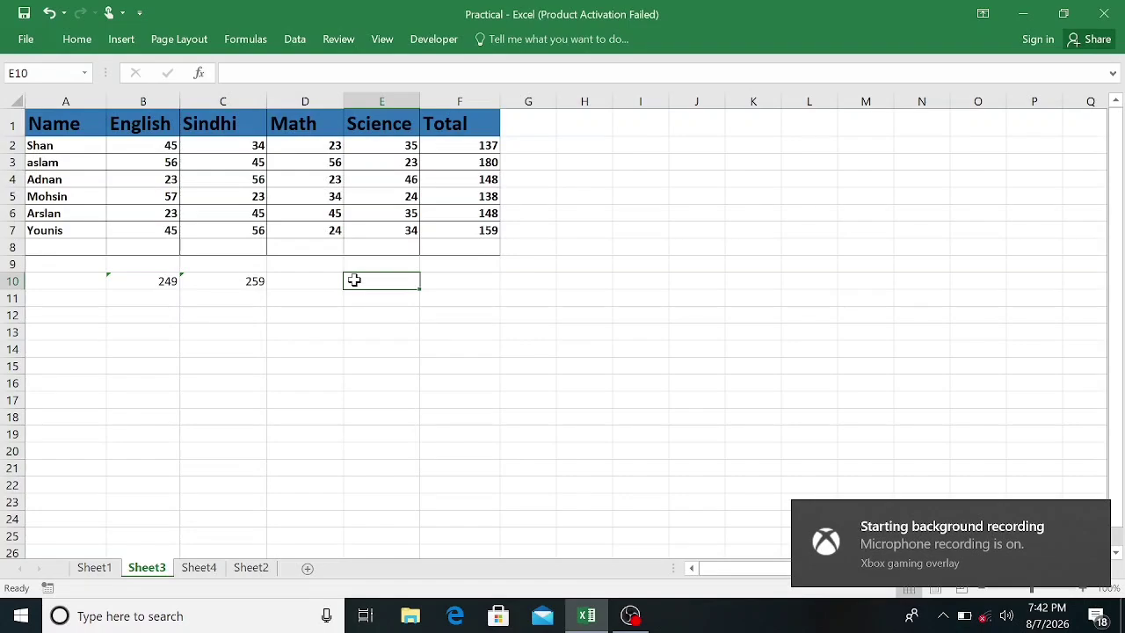
text(=)
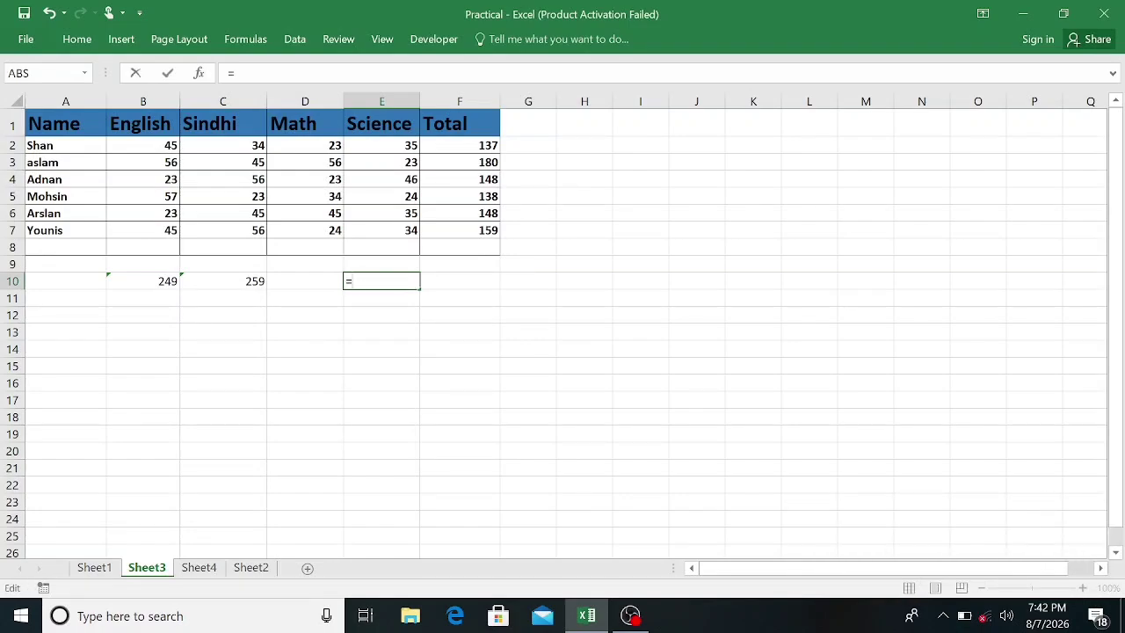
text(sum)
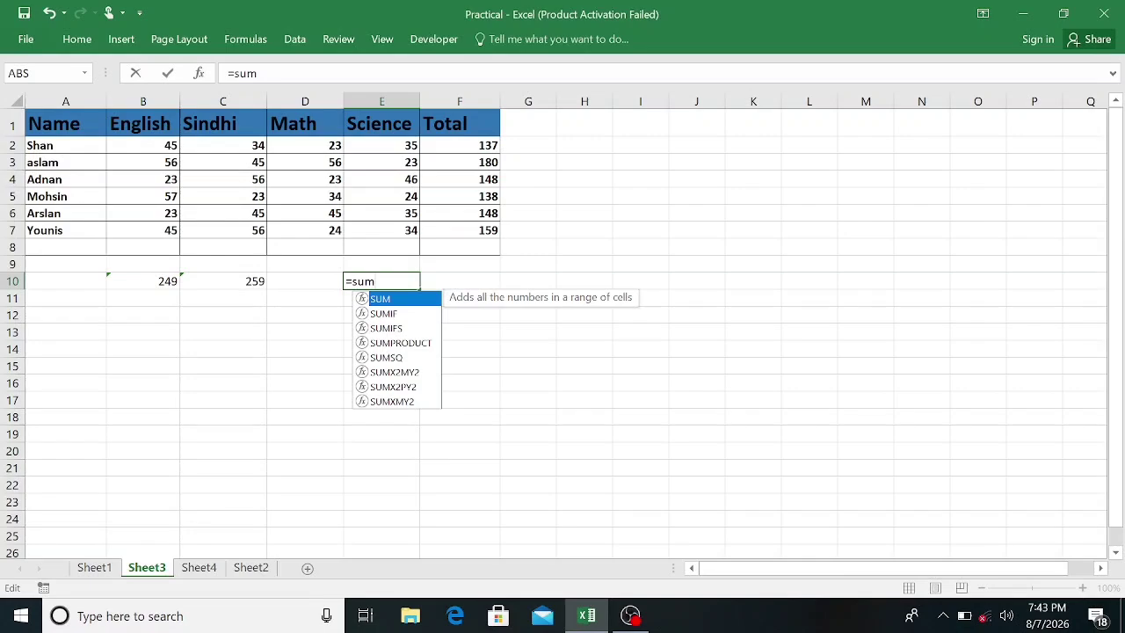
key(Tab)
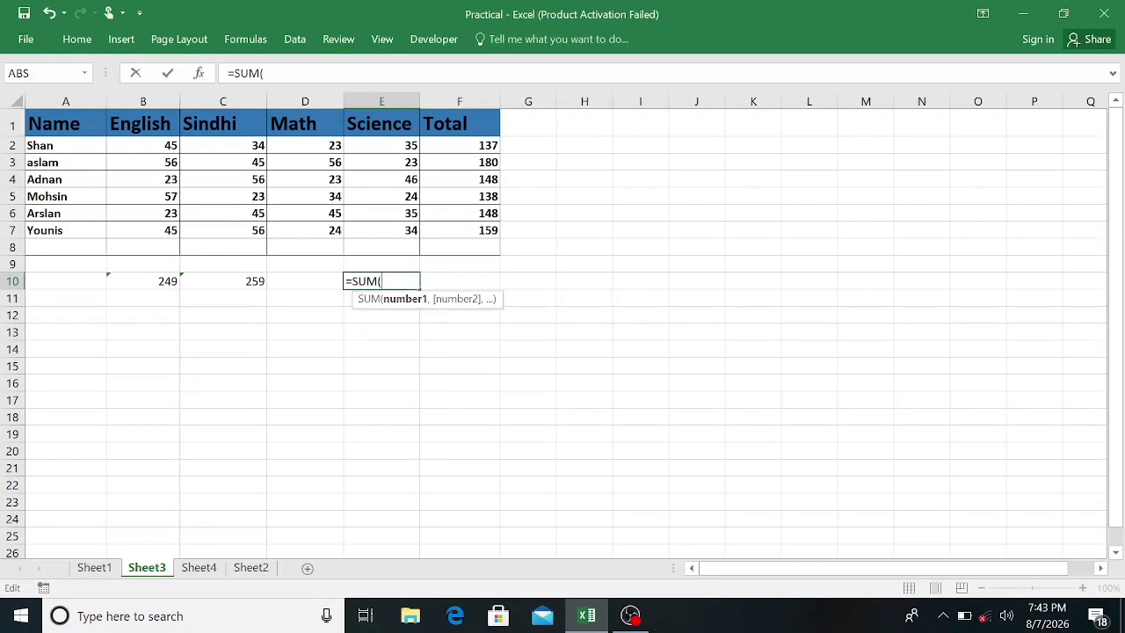
text(tab)
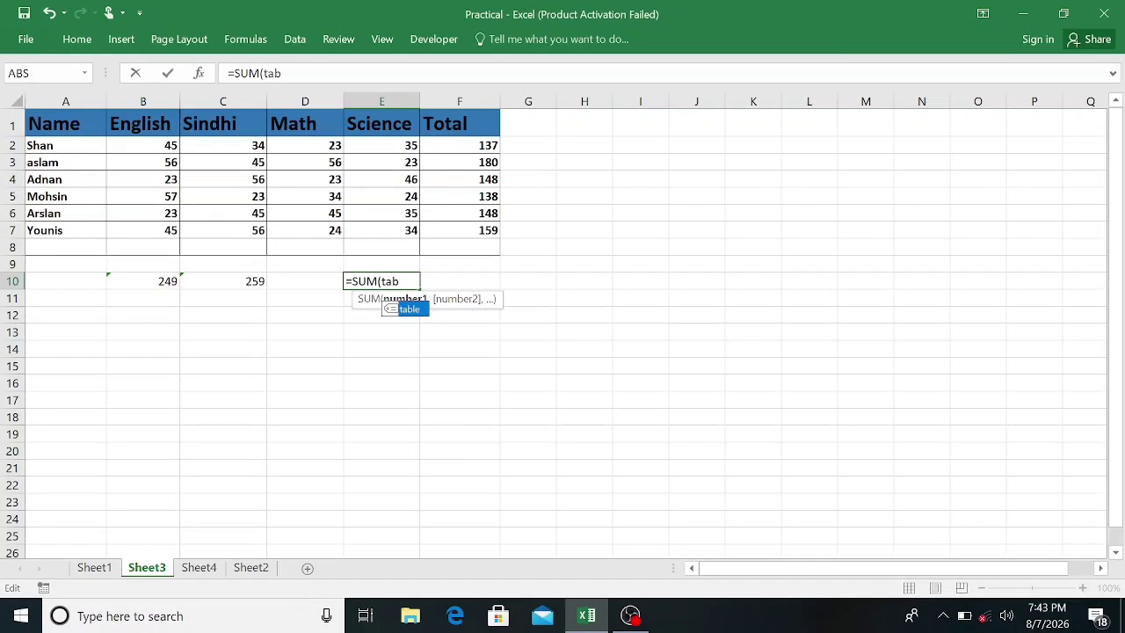
text(le)
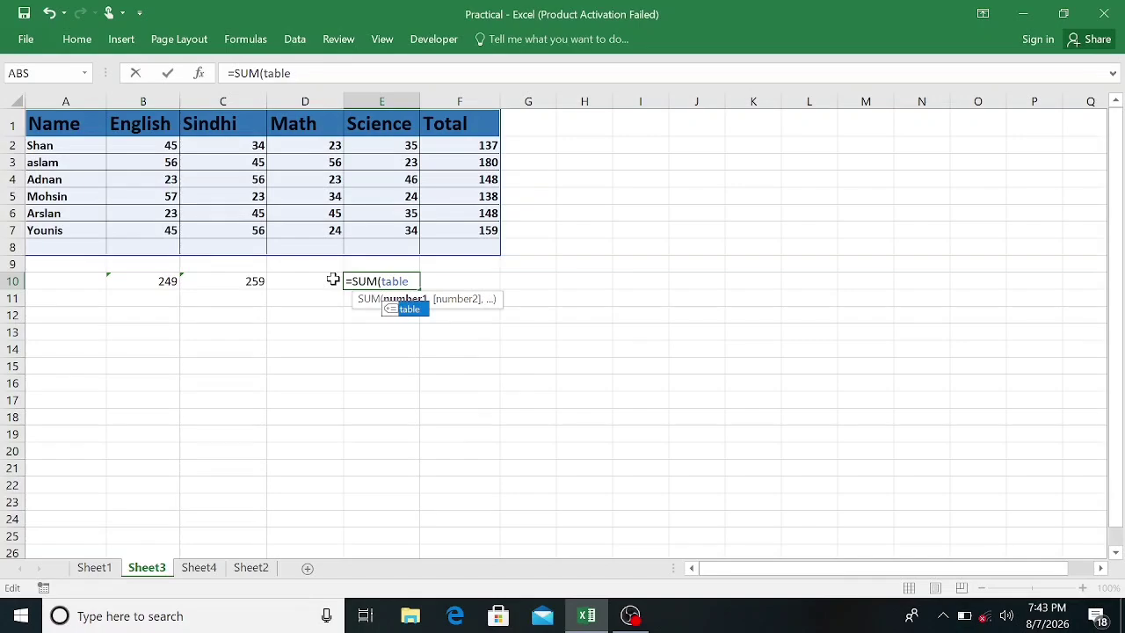
key(BackSpace)
key(BackSpace)
key(BackSpace)
key(BackSpace)
key(BackSpace)
key(BackSpace)
key(BackSpace)
key(BackSpace)
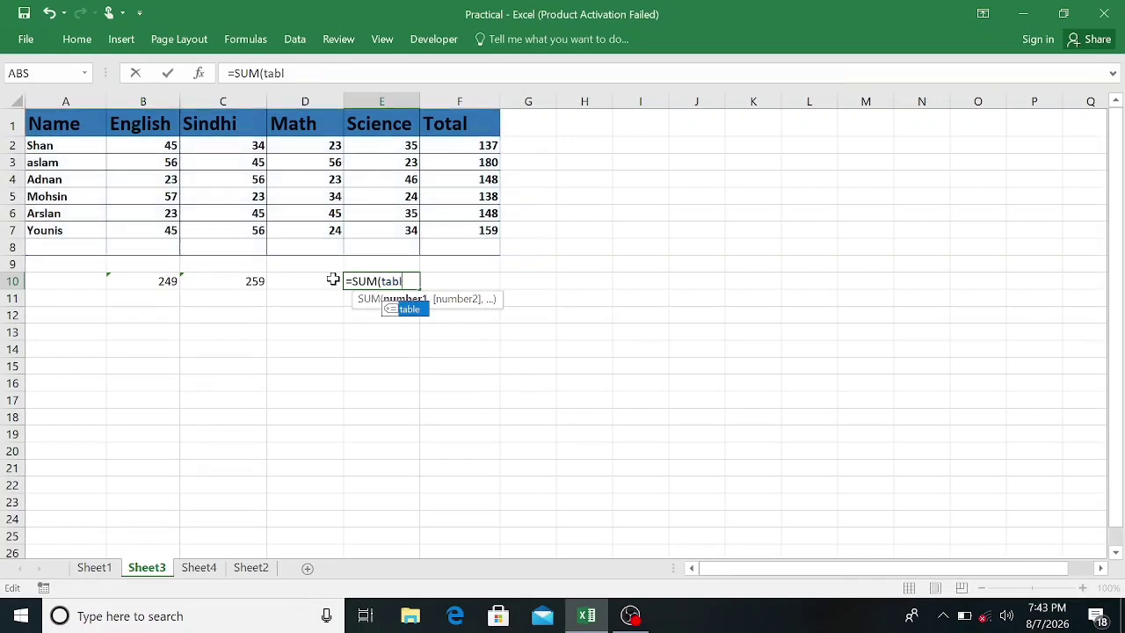
key(BackSpace)
key(BackSpace)
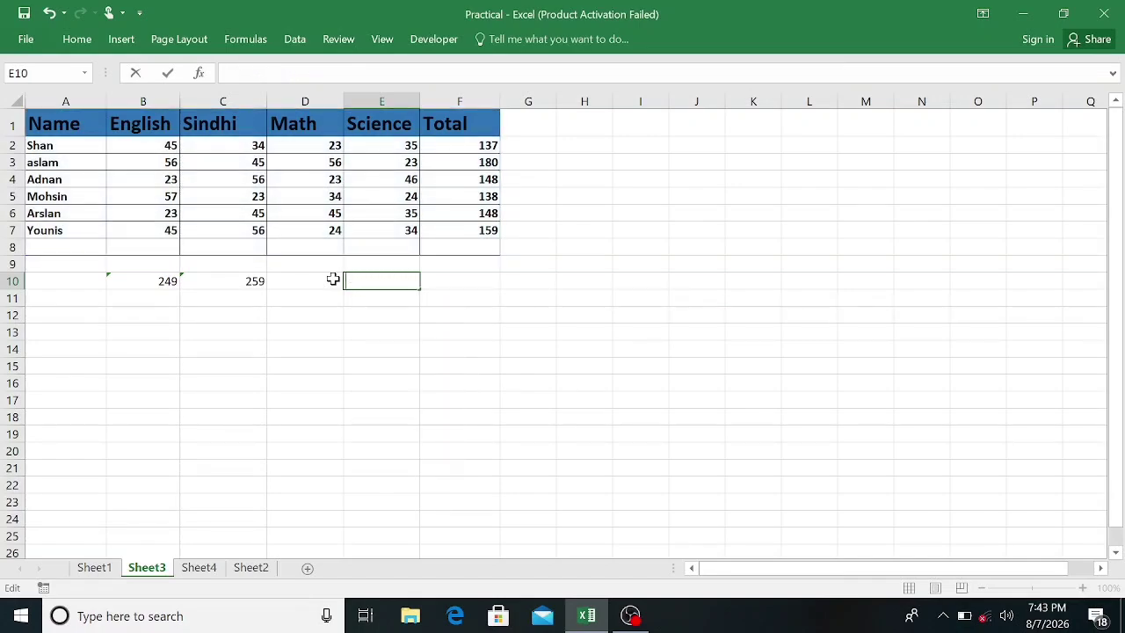
click(359, 325)
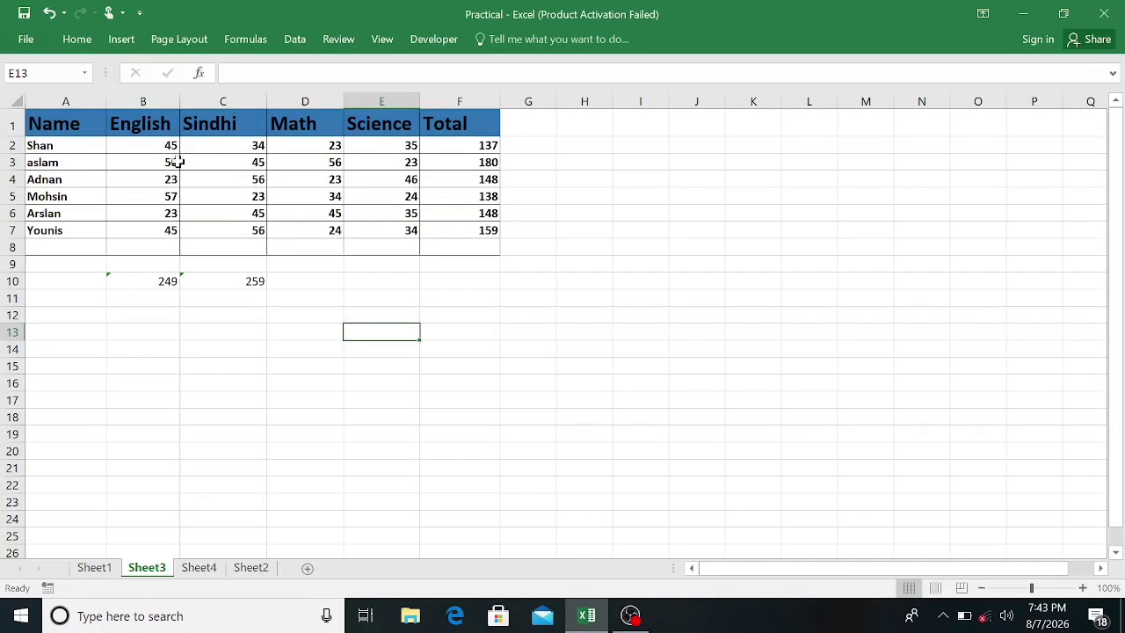
click(249, 41)
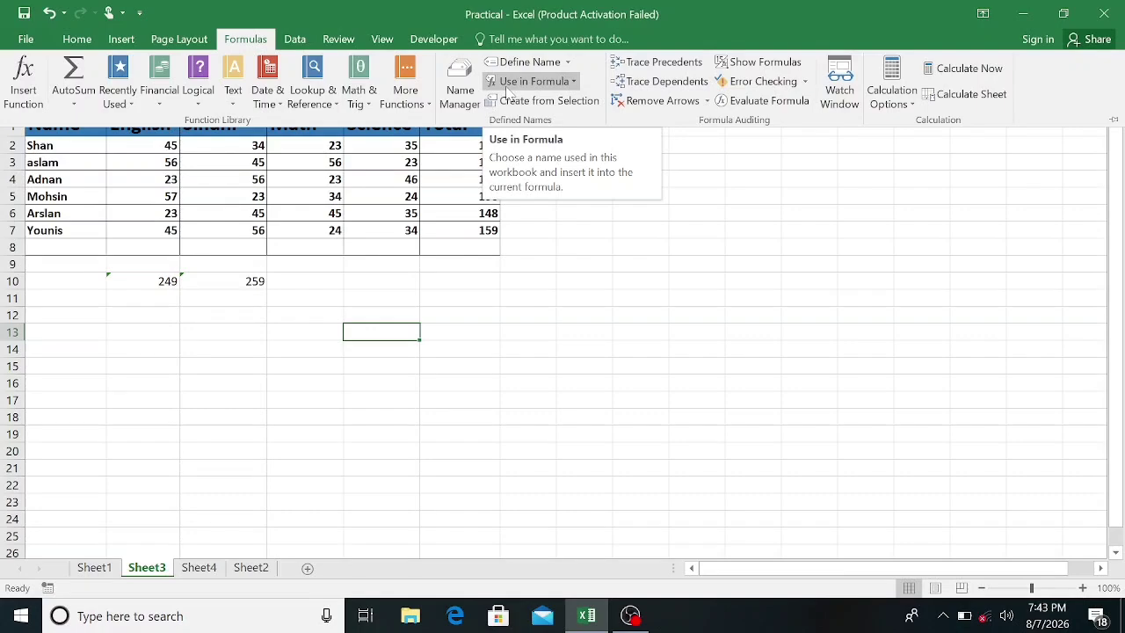
click(512, 87)
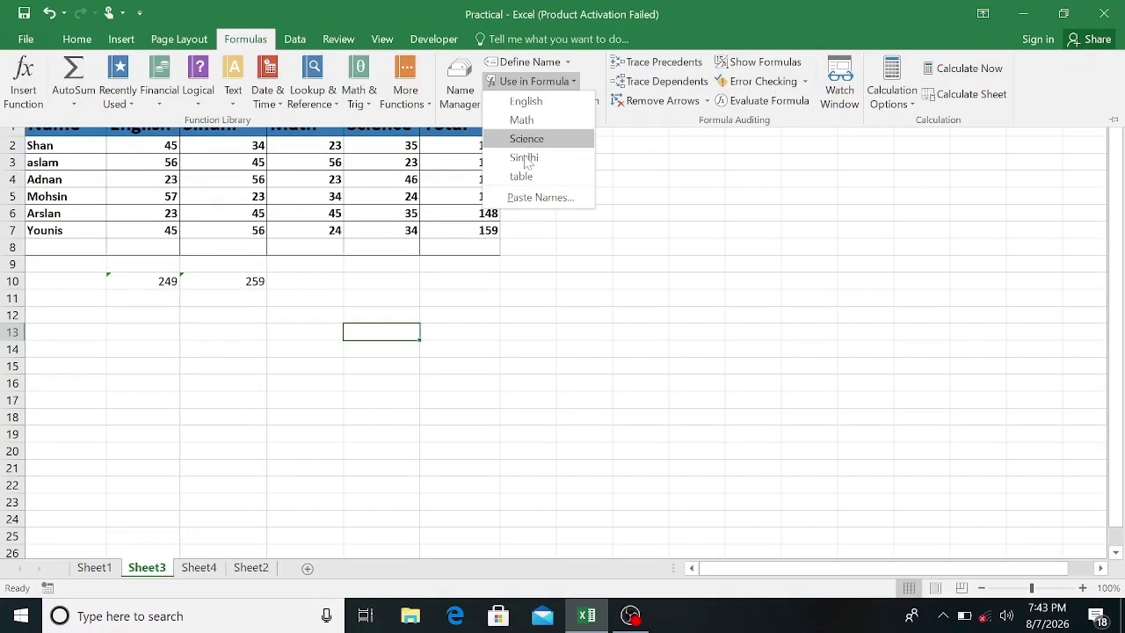
click(439, 285)
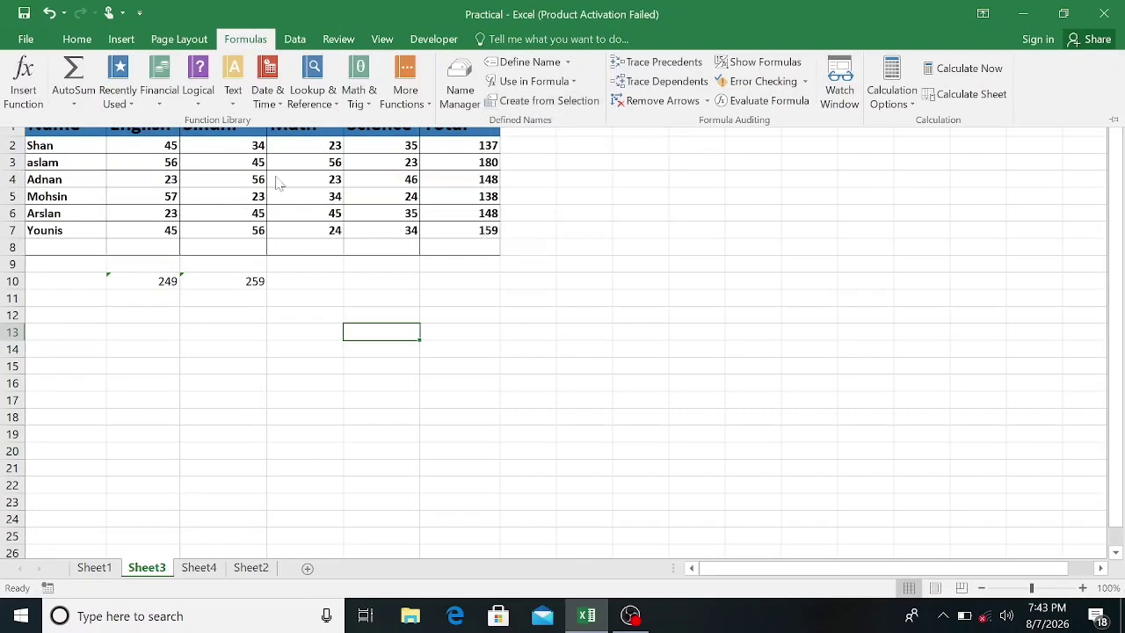
Step: Delete the defined name English from the workbook's list of names
click(458, 93)
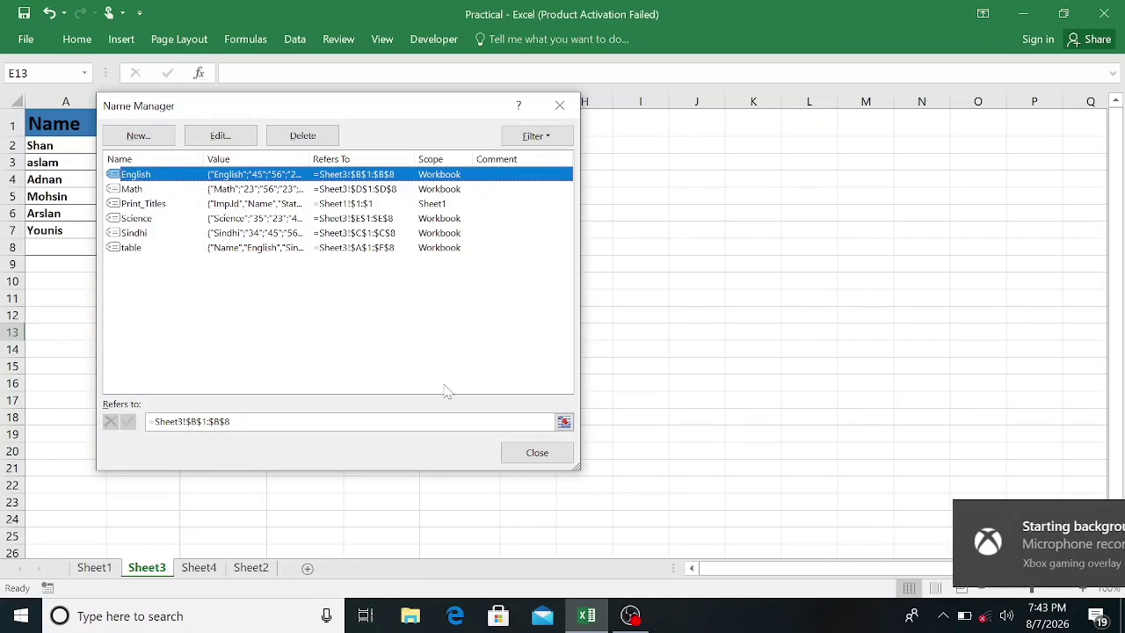
click(309, 133)
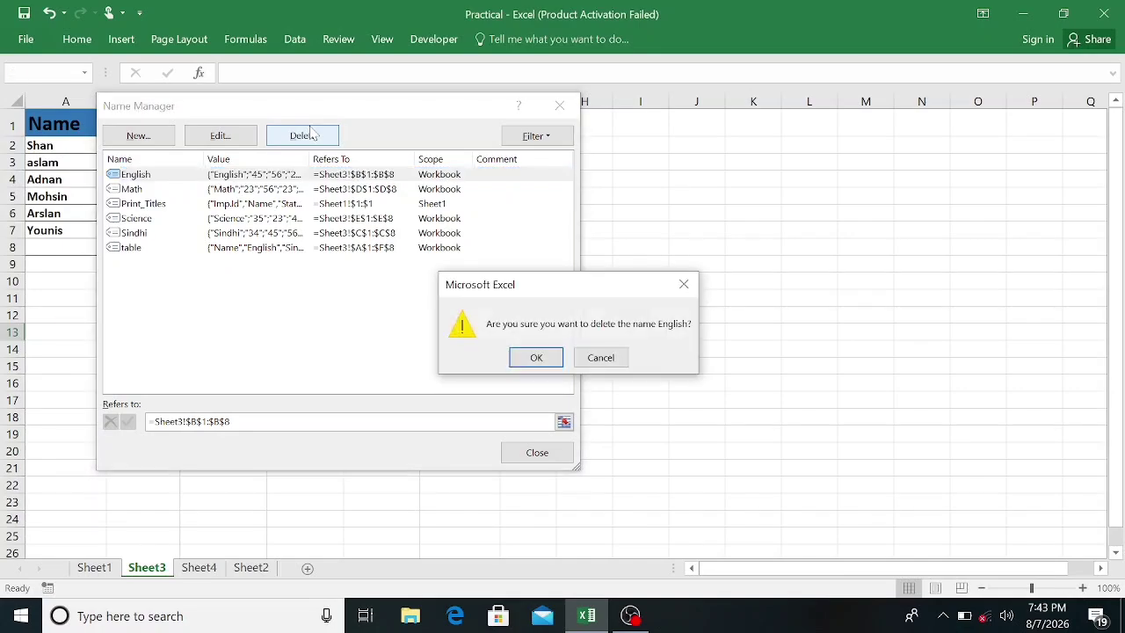
click(532, 364)
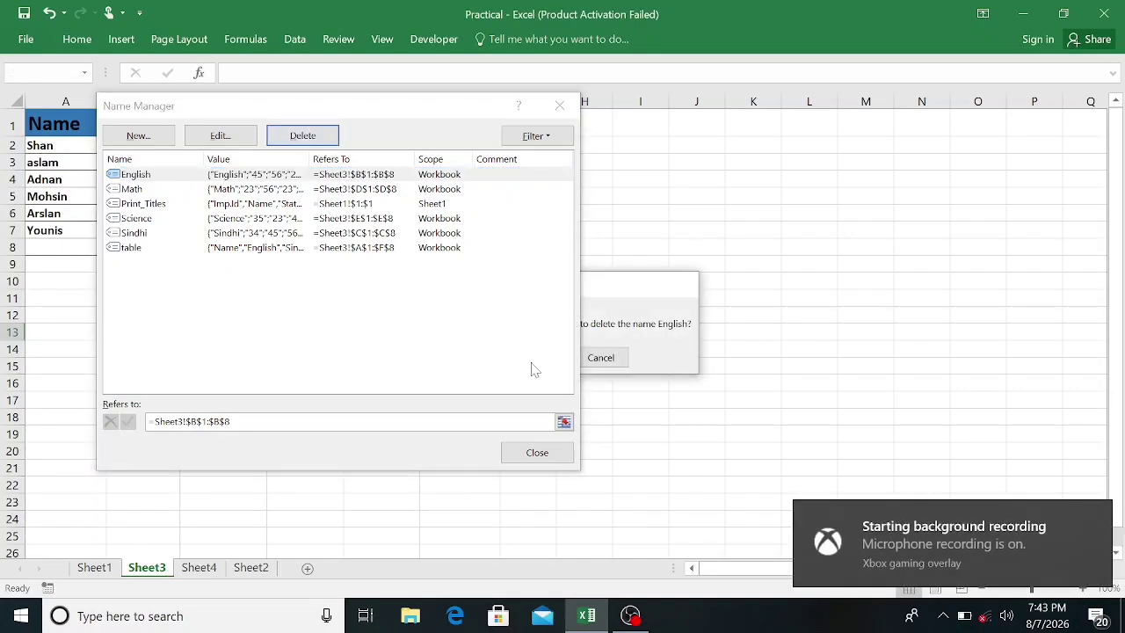
click(230, 159)
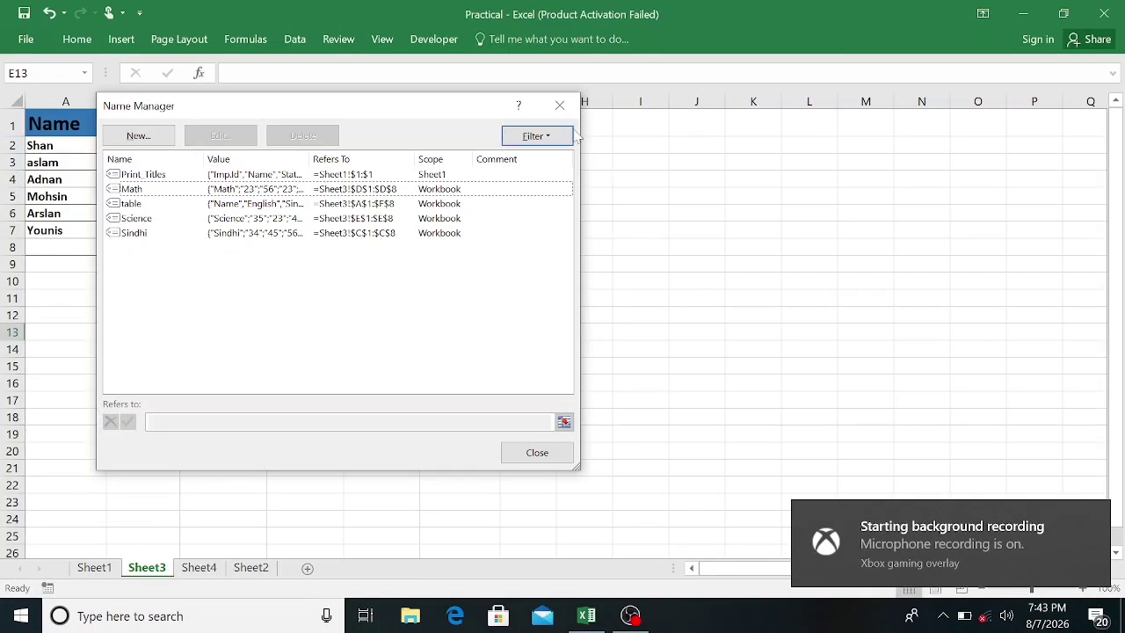
click(560, 106)
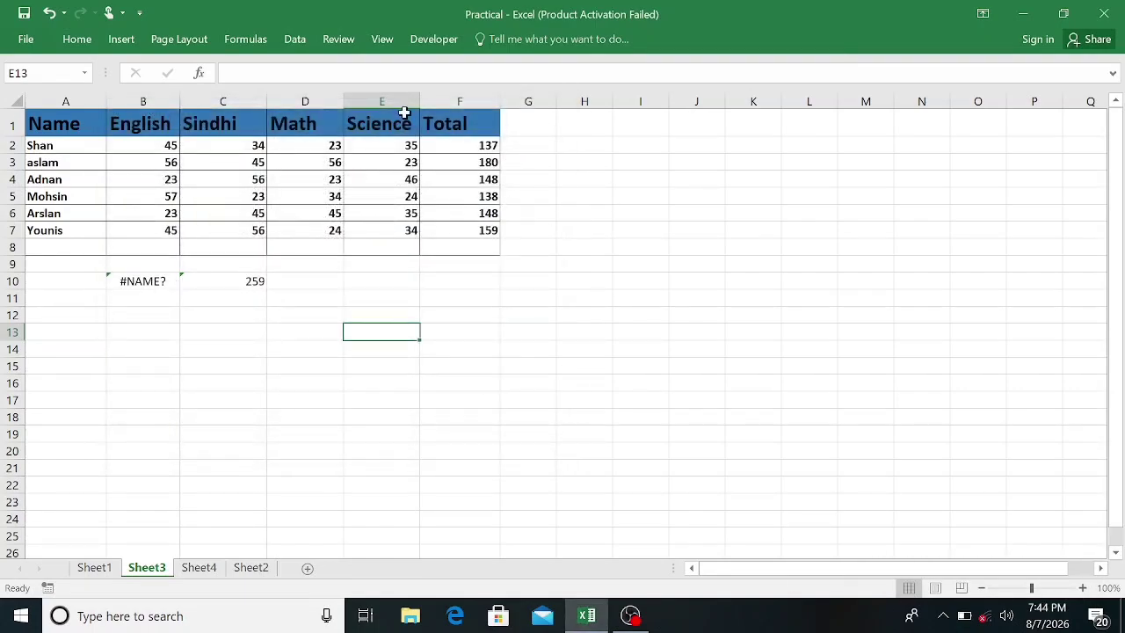
Step: Insert the defined name Science into a formula in cell E13 and try to apply SUM to it
click(231, 44)
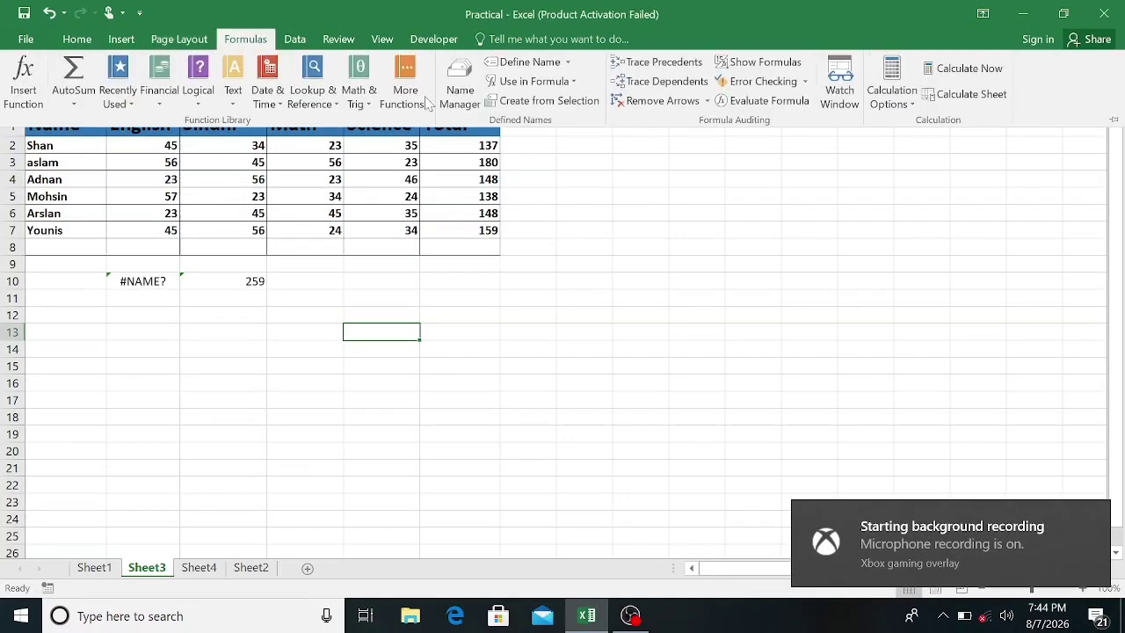
click(530, 81)
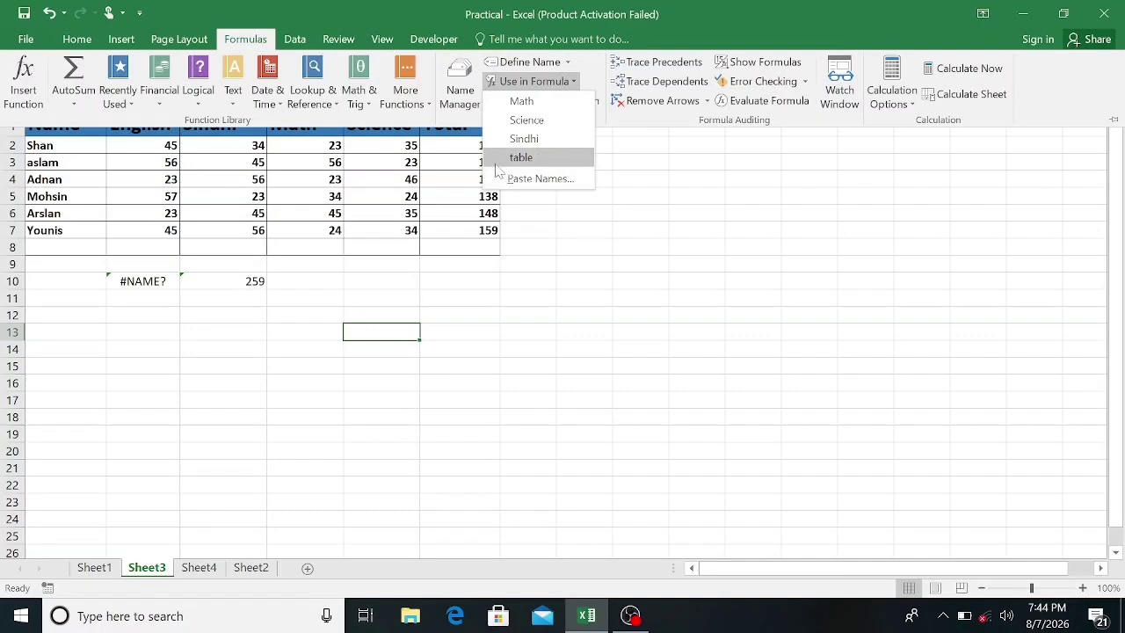
click(524, 123)
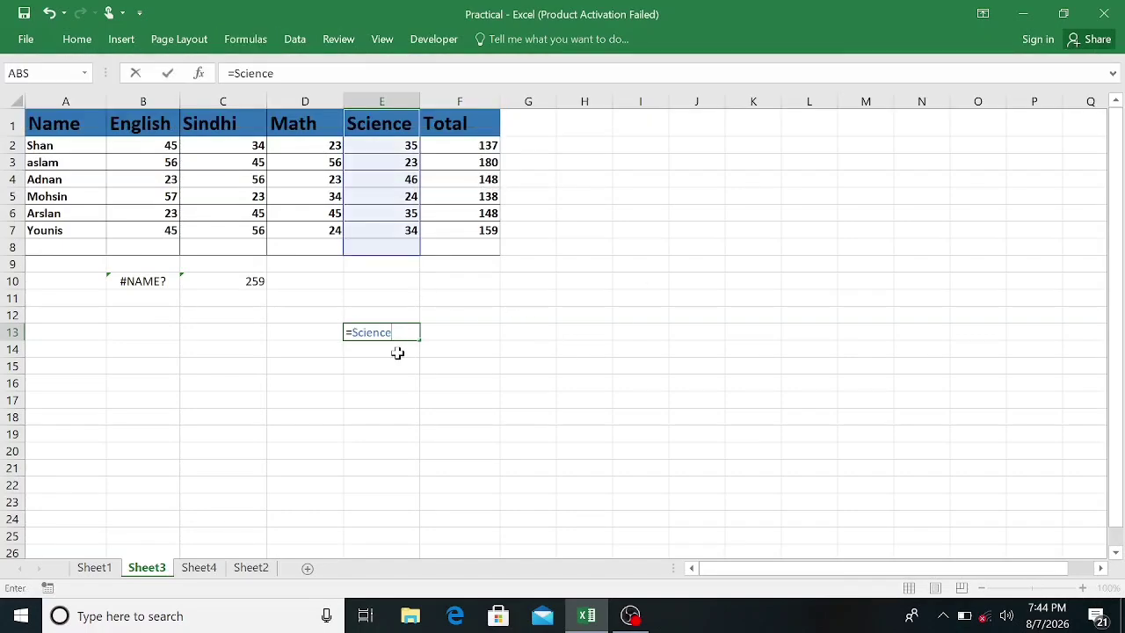
key(F2)
text(sa)
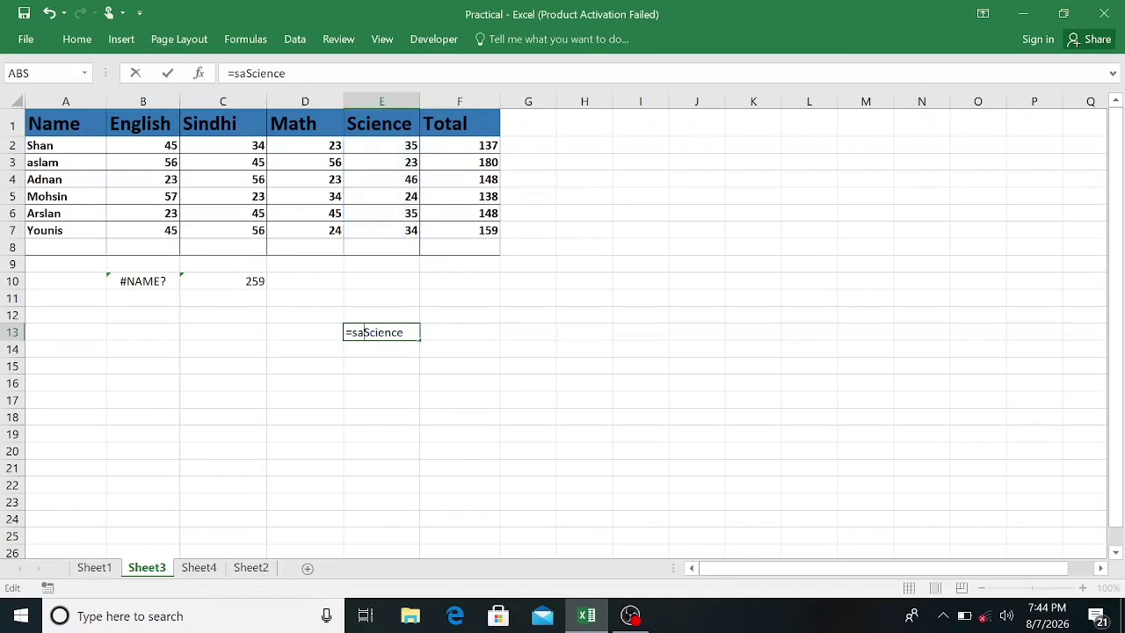
key(BackSpace)
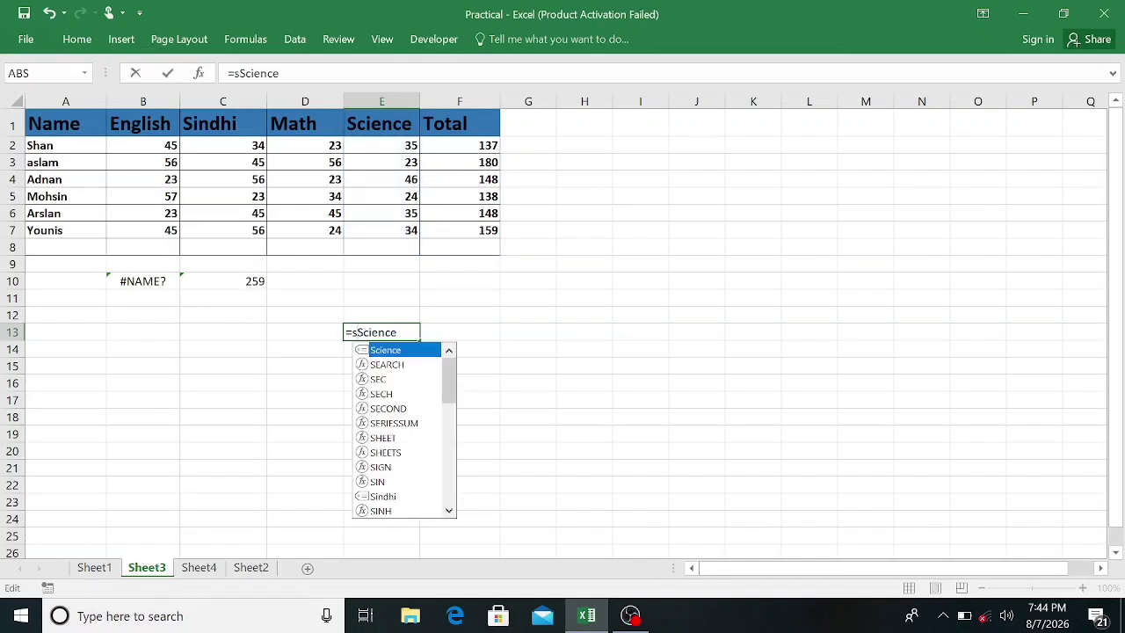
text(sum)
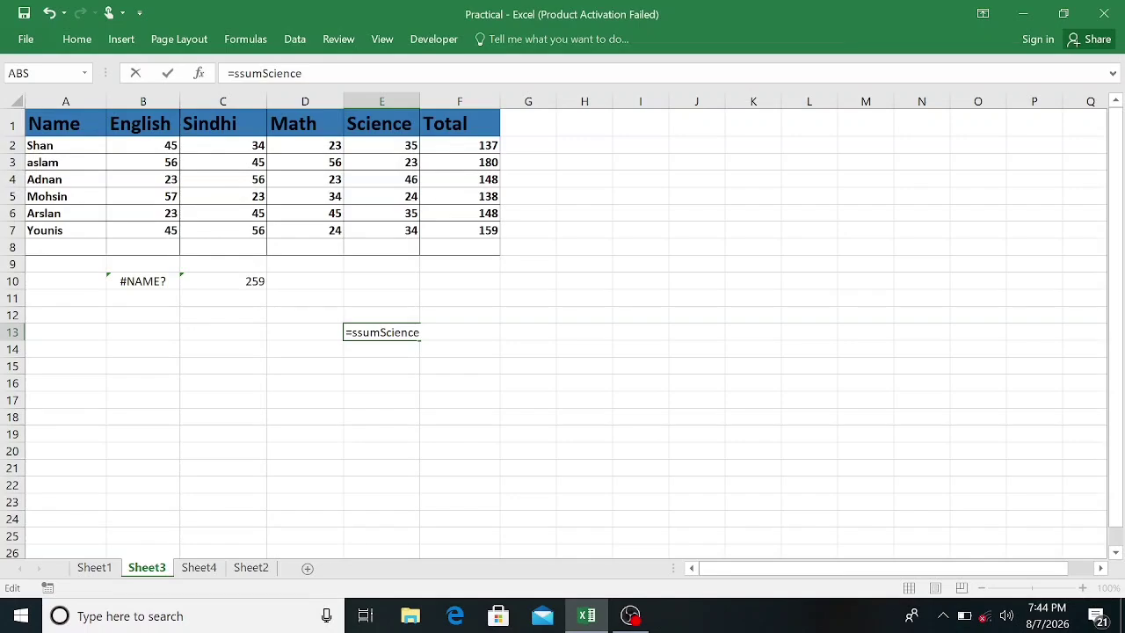
key(Tab)
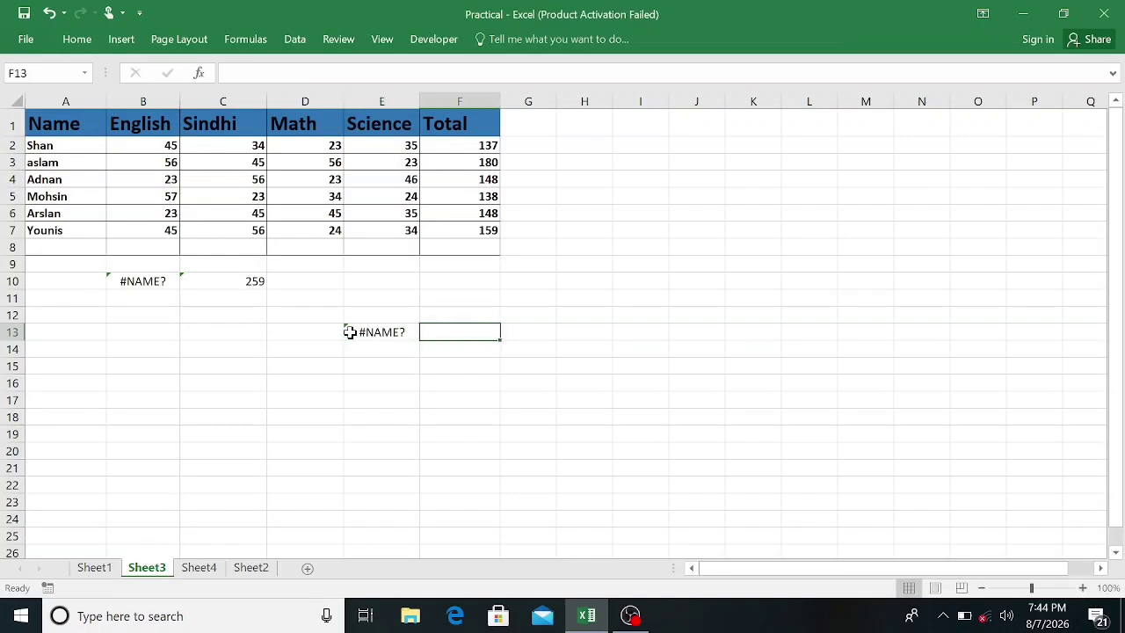
Step: Clear the faulty formula =ssumScience from cell E13
click(366, 333)
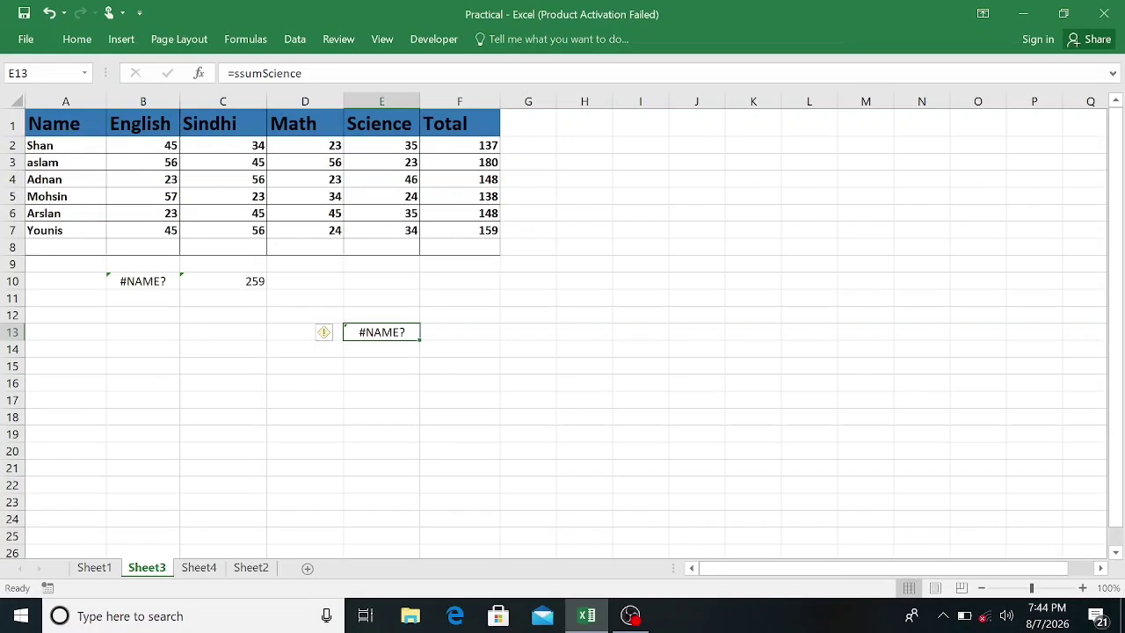
click(263, 73)
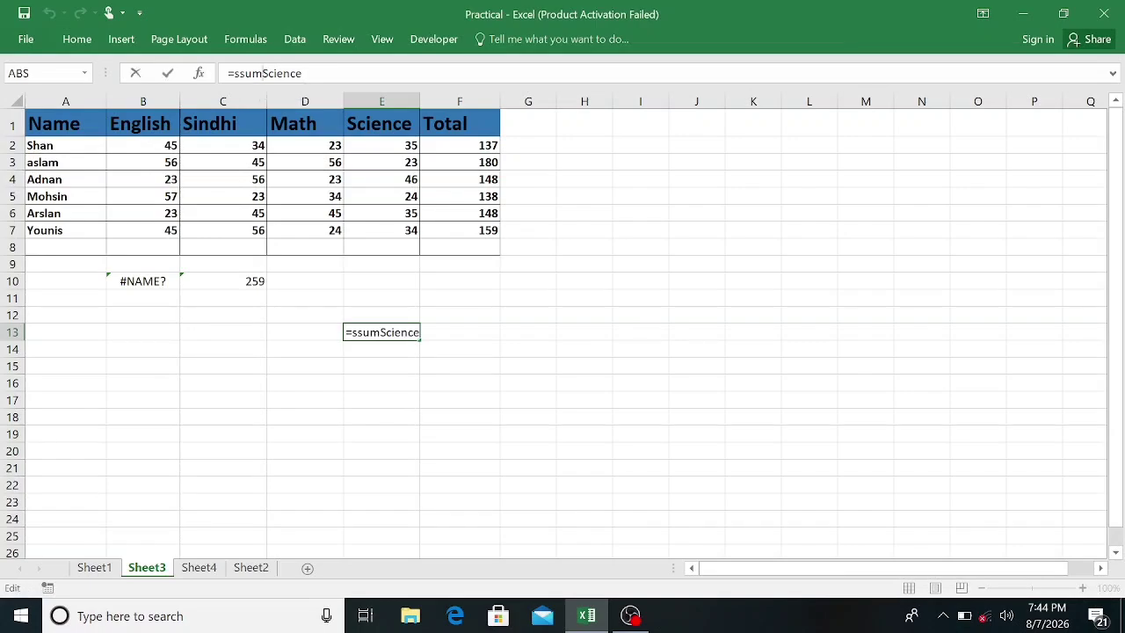
key(BackSpace)
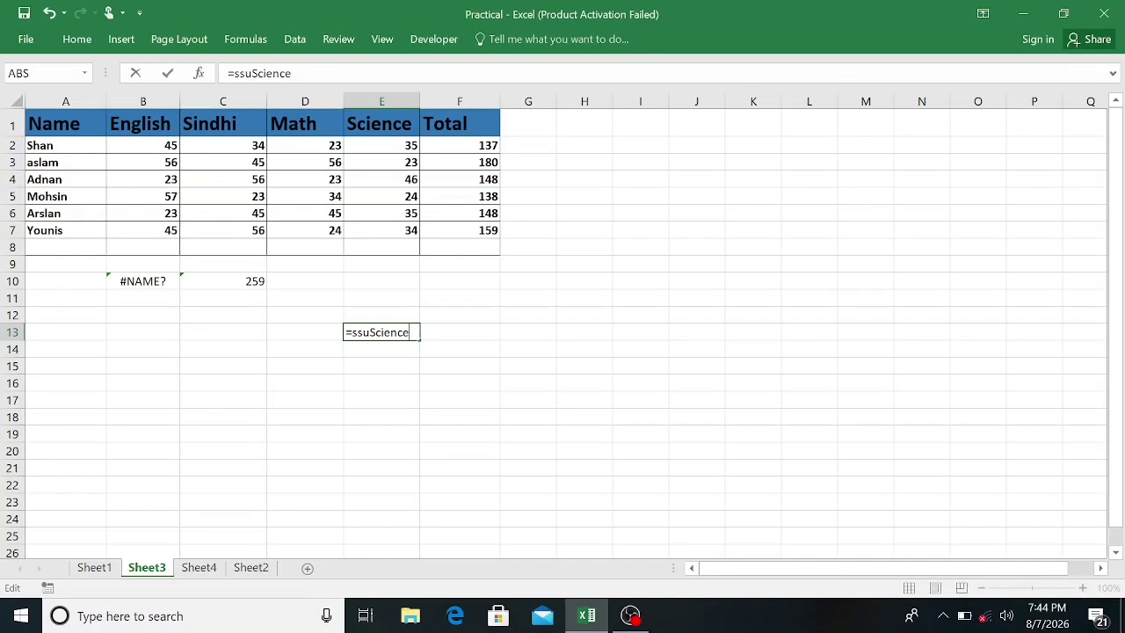
key(BackSpace)
key(BackSpace)
key(BackSpace)
key(BackSpace)
key(BackSpace)
key(BackSpace)
key(BackSpace)
key(BackSpace)
key(BackSpace)
key(BackSpace)
key(BackSpace)
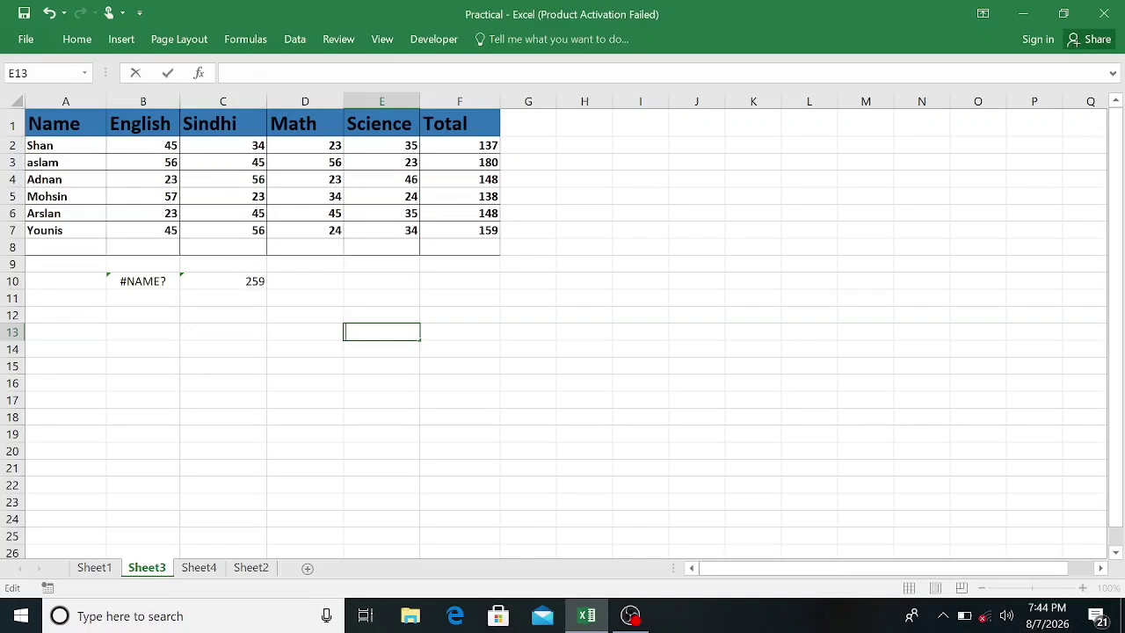
click(435, 345)
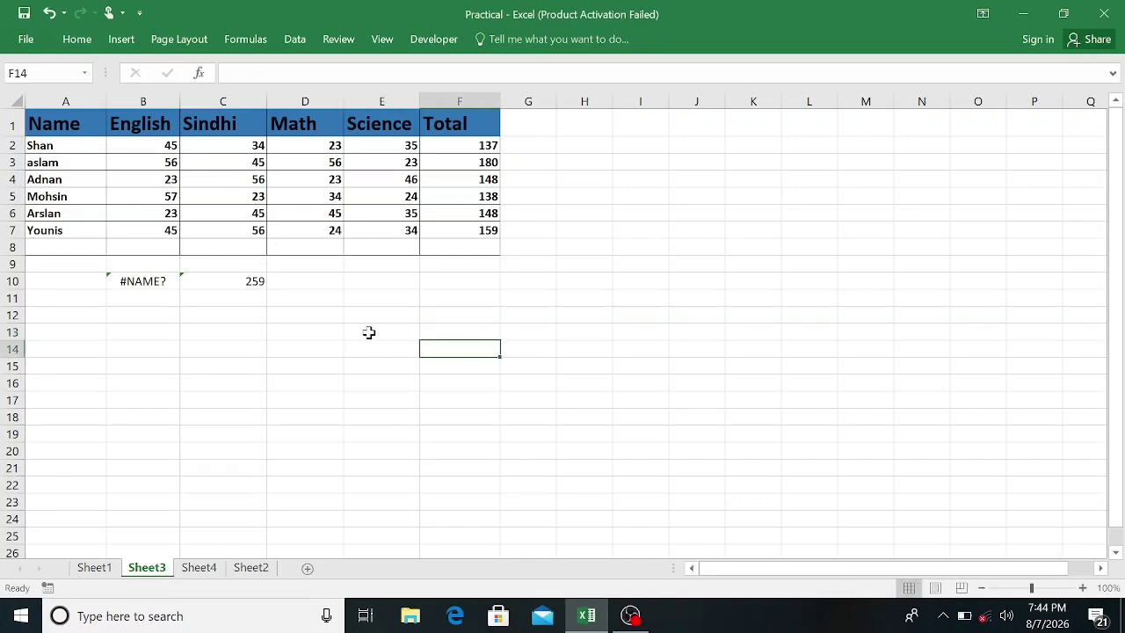
Step: Enter =SUM(Science) in cell E13, inserting the defined name Science and wrapping it in the SUM function
click(369, 332)
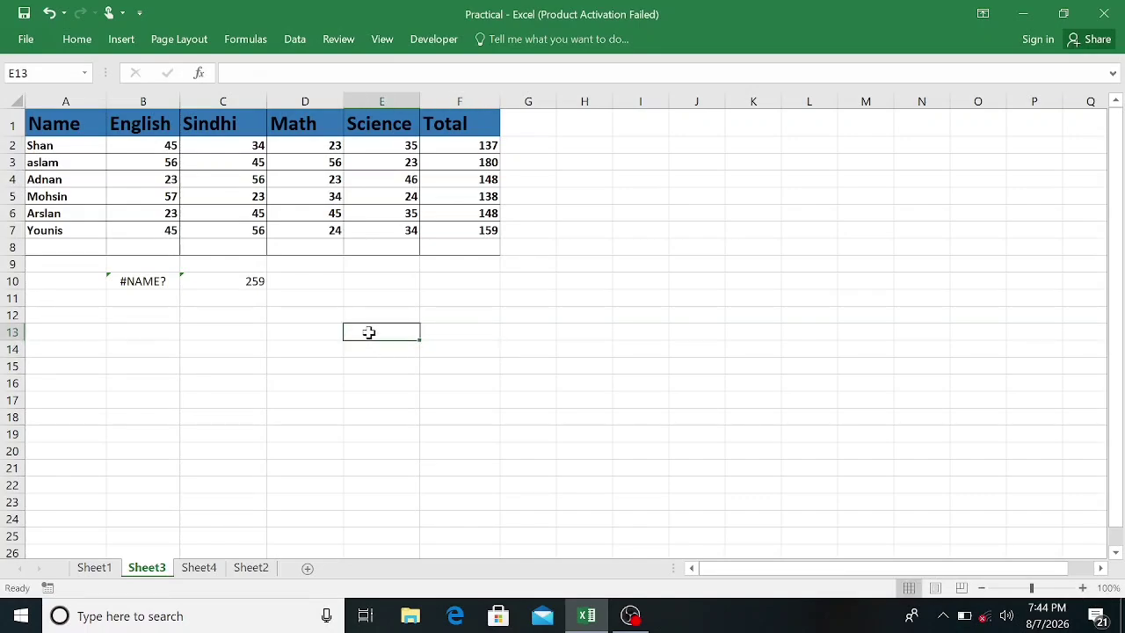
click(254, 41)
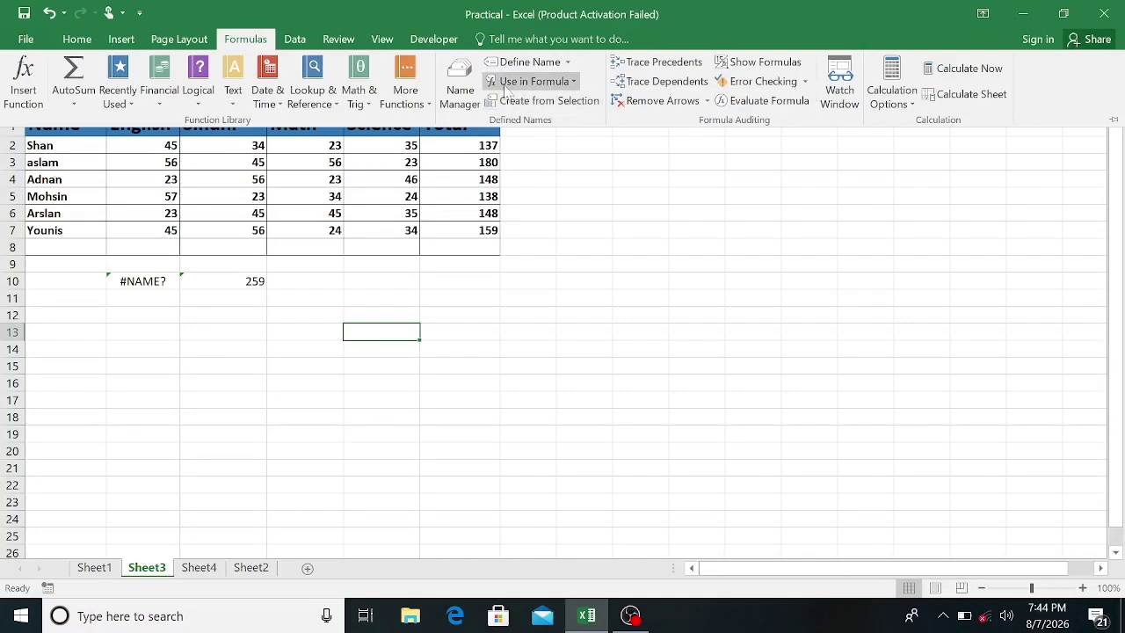
click(507, 83)
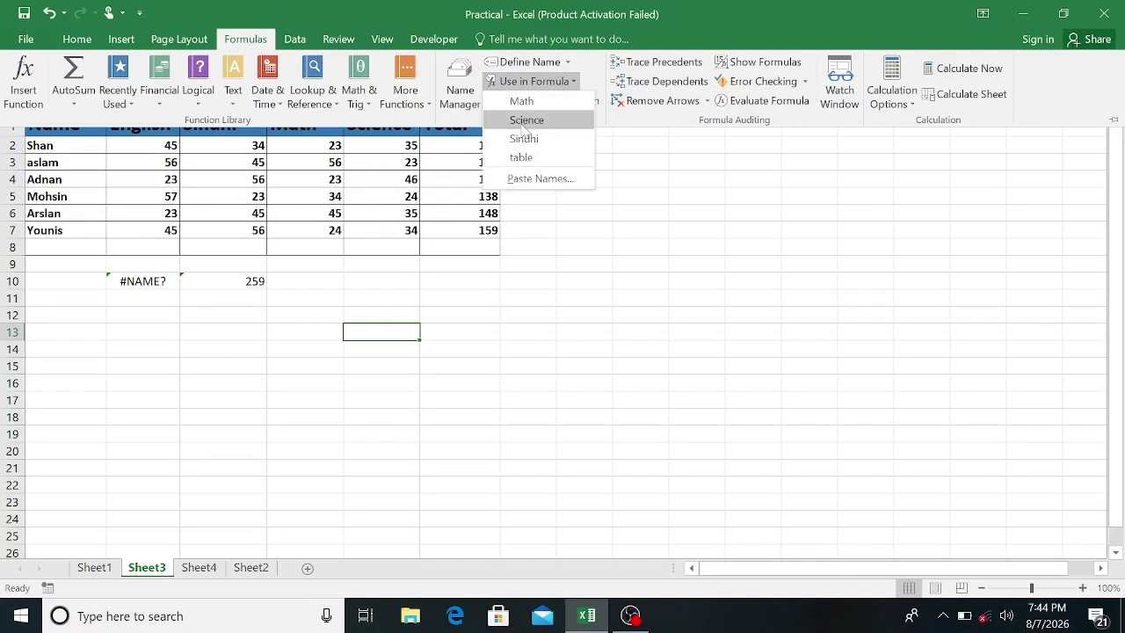
click(525, 123)
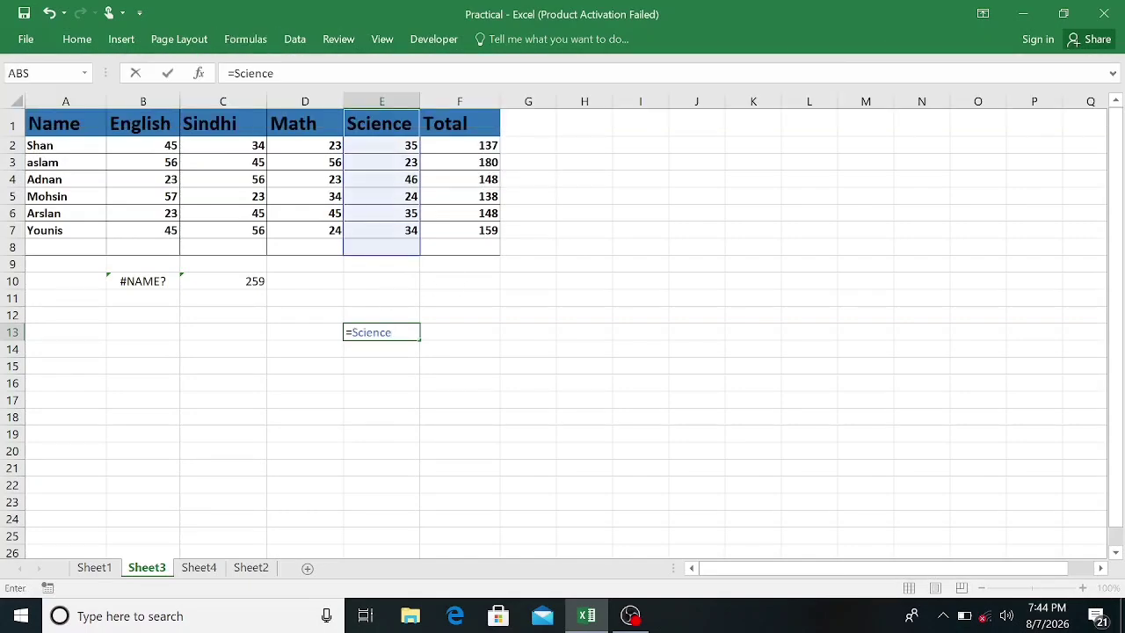
key(F2)
text(sum)
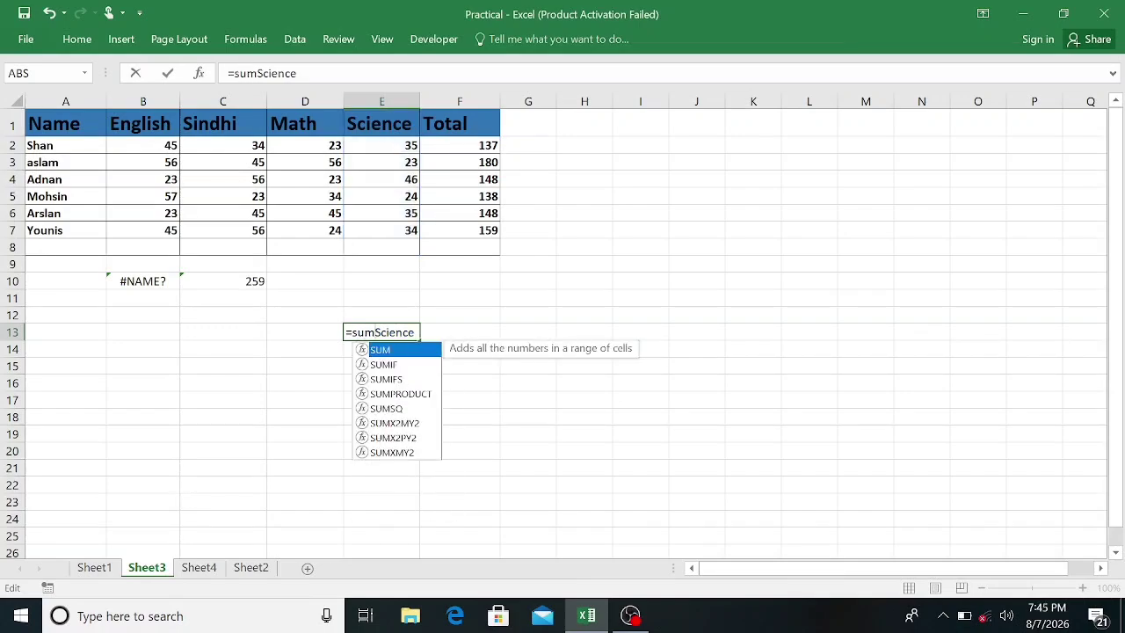
text(()
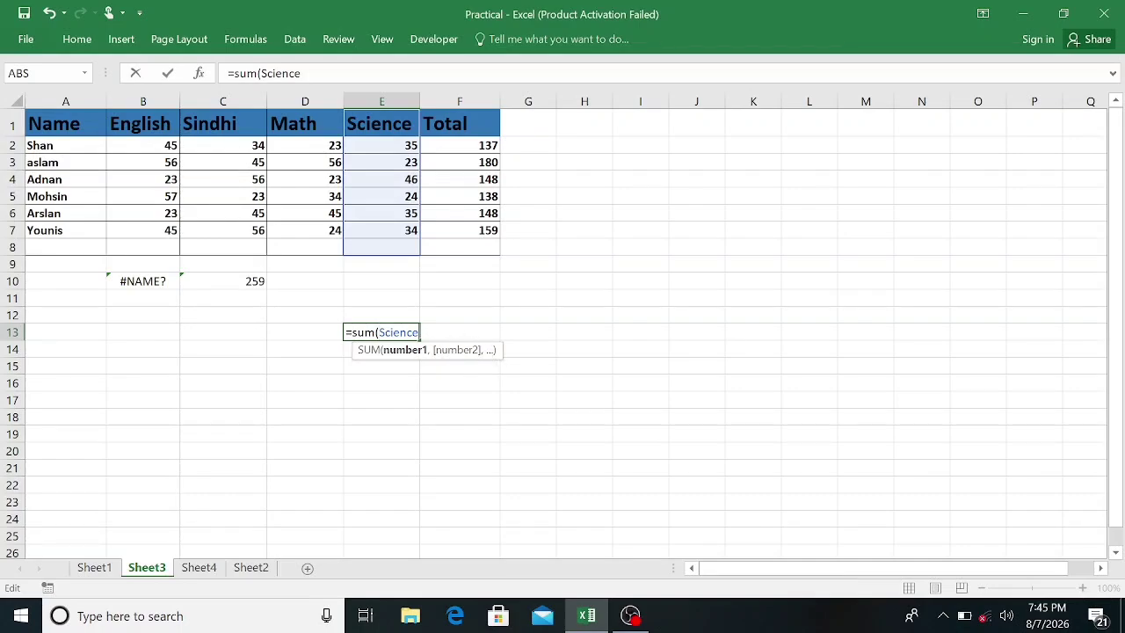
text())
key(Return)
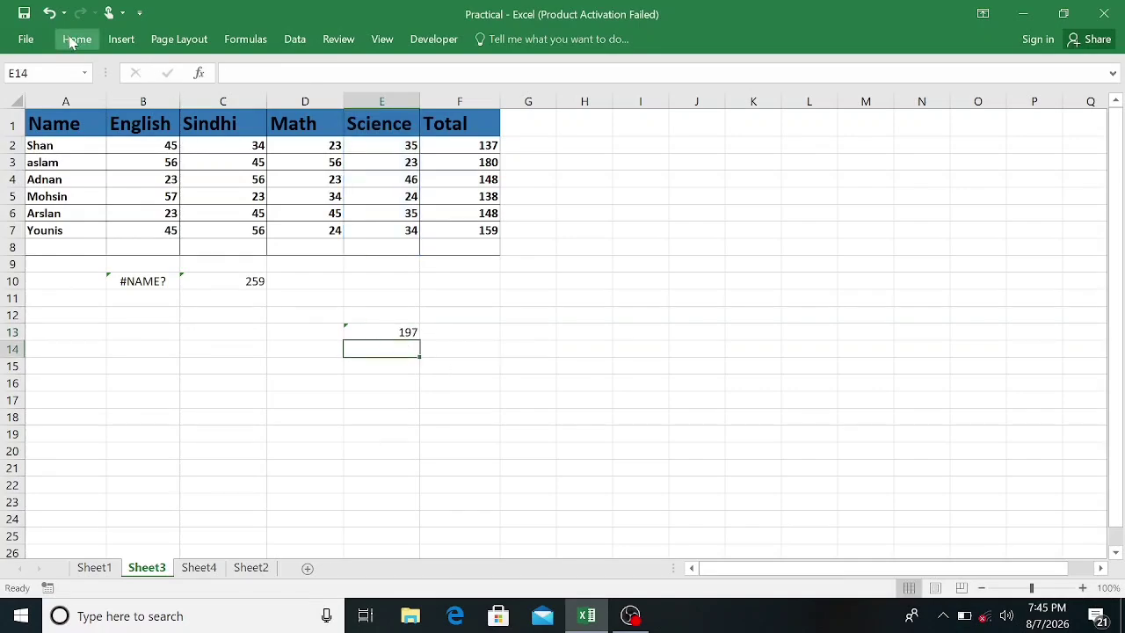
Step: Delete the defined names Math and Print_Titles from the workbook's list of names
click(245, 40)
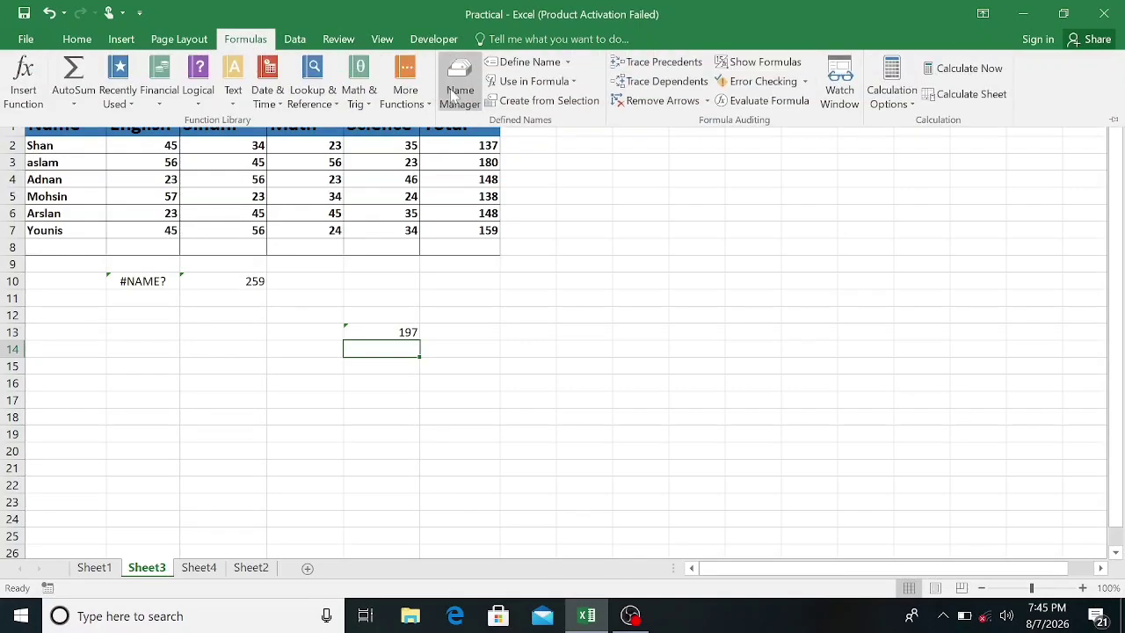
click(572, 82)
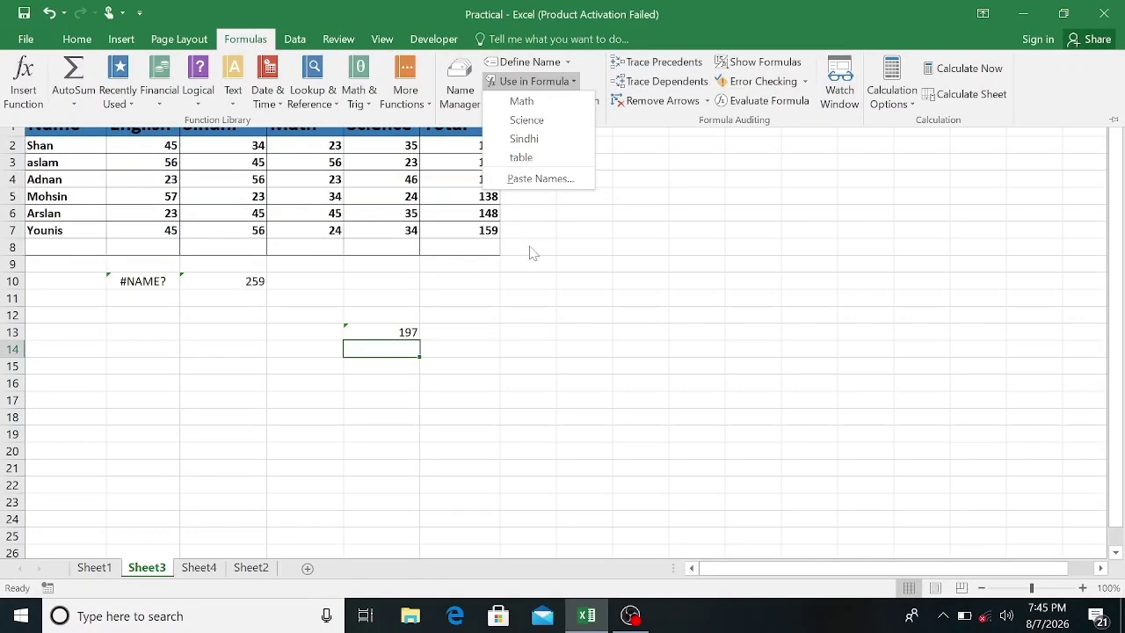
click(524, 280)
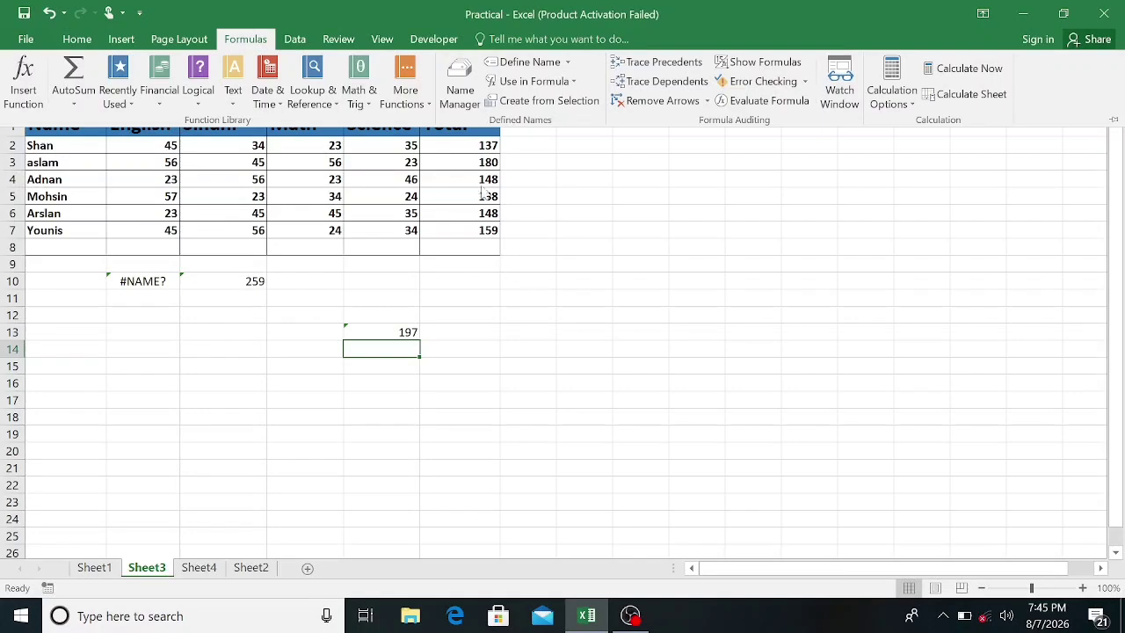
click(475, 100)
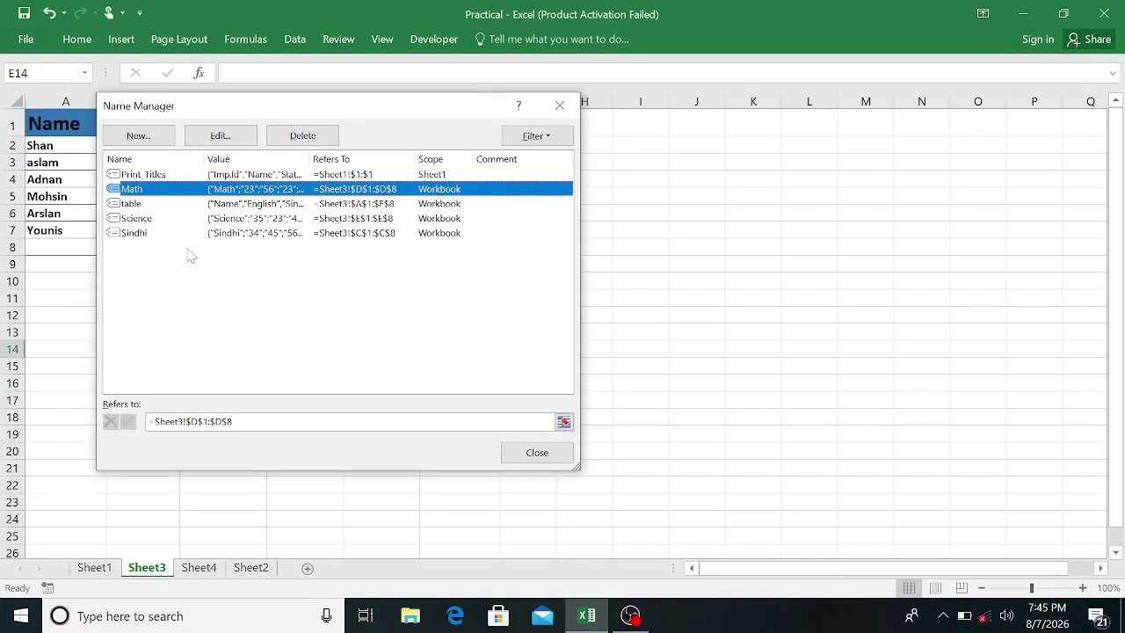
click(322, 143)
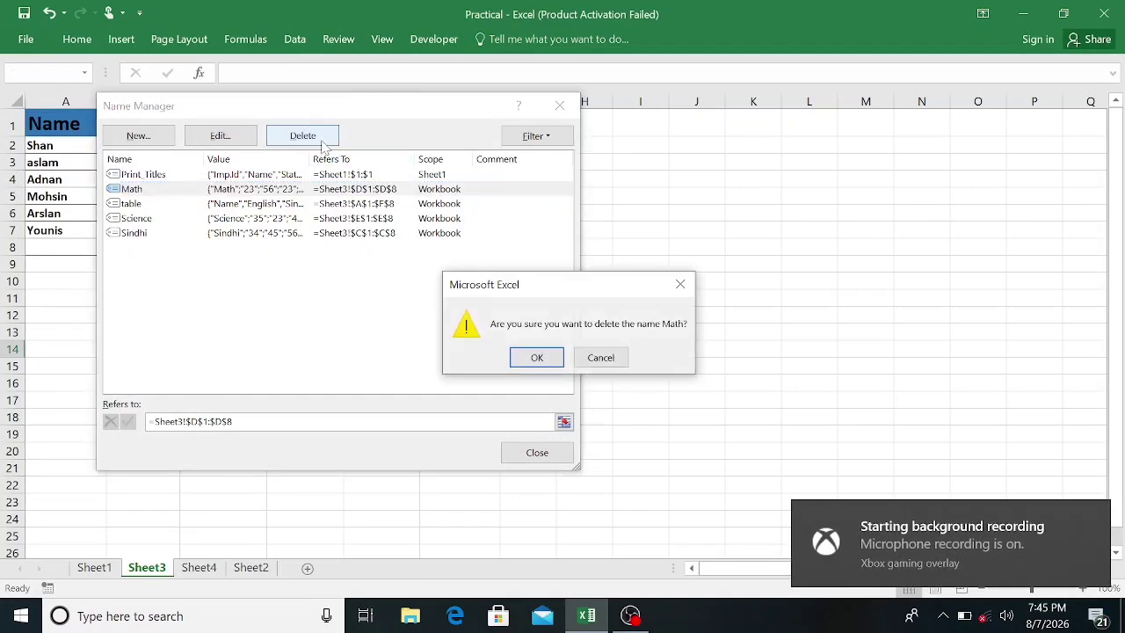
click(537, 361)
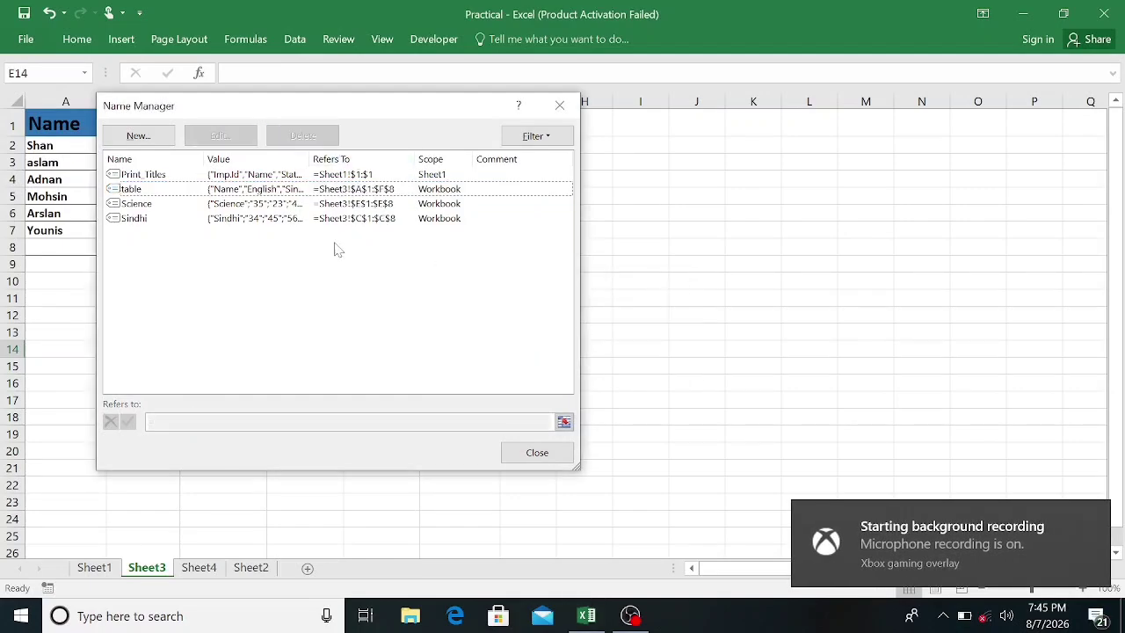
click(106, 175)
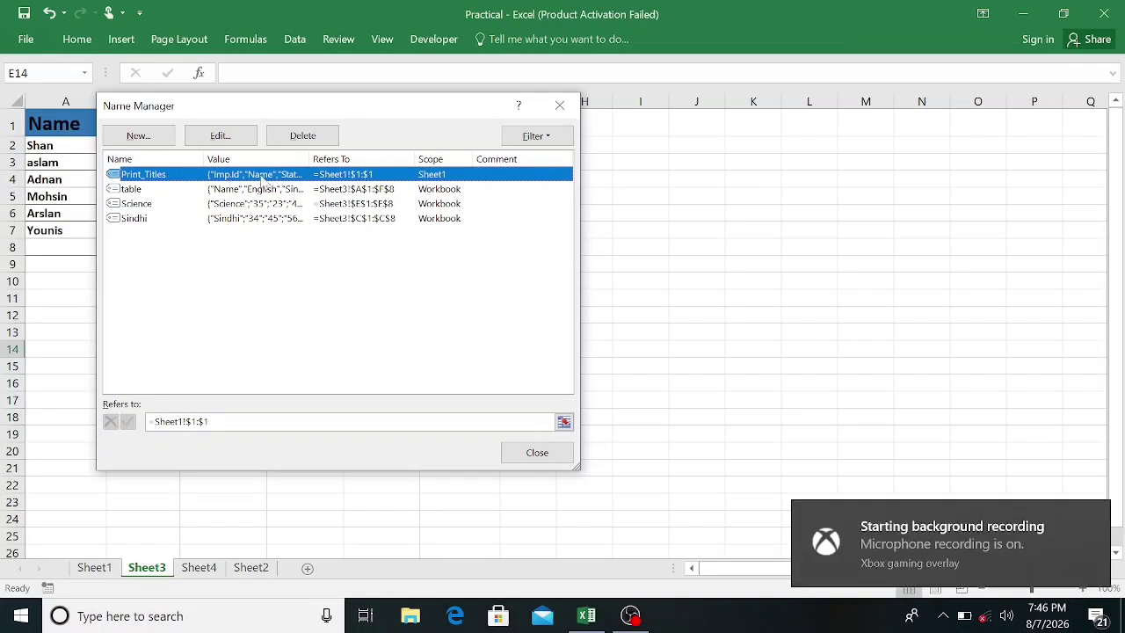
click(296, 141)
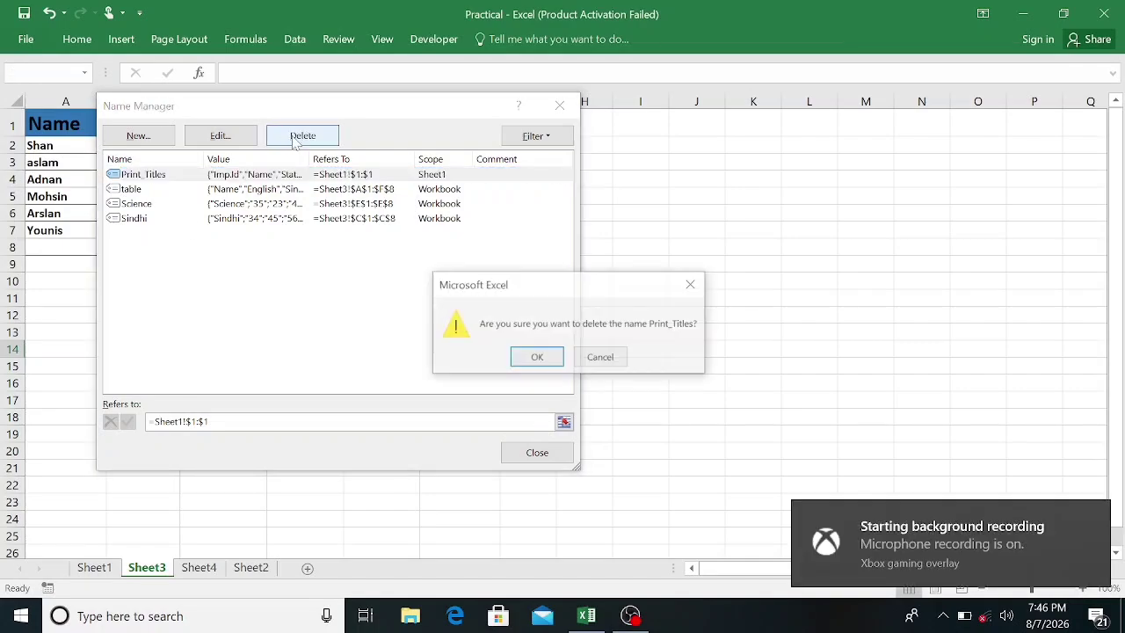
click(523, 362)
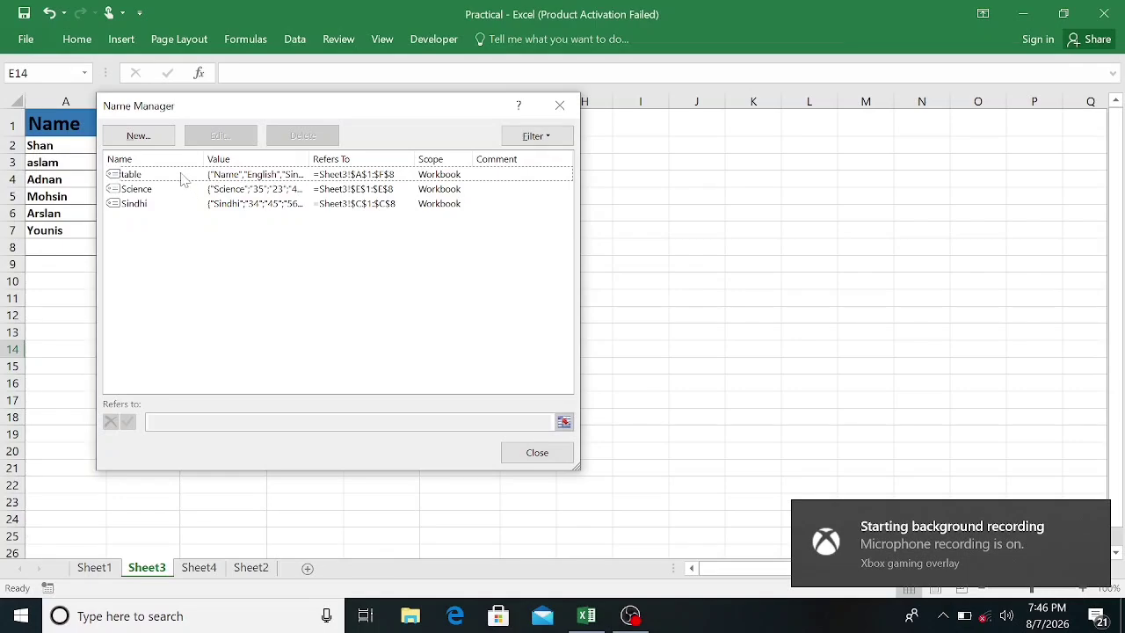
Step: Delete the defined names table and Science from the workbook's list of names
click(182, 175)
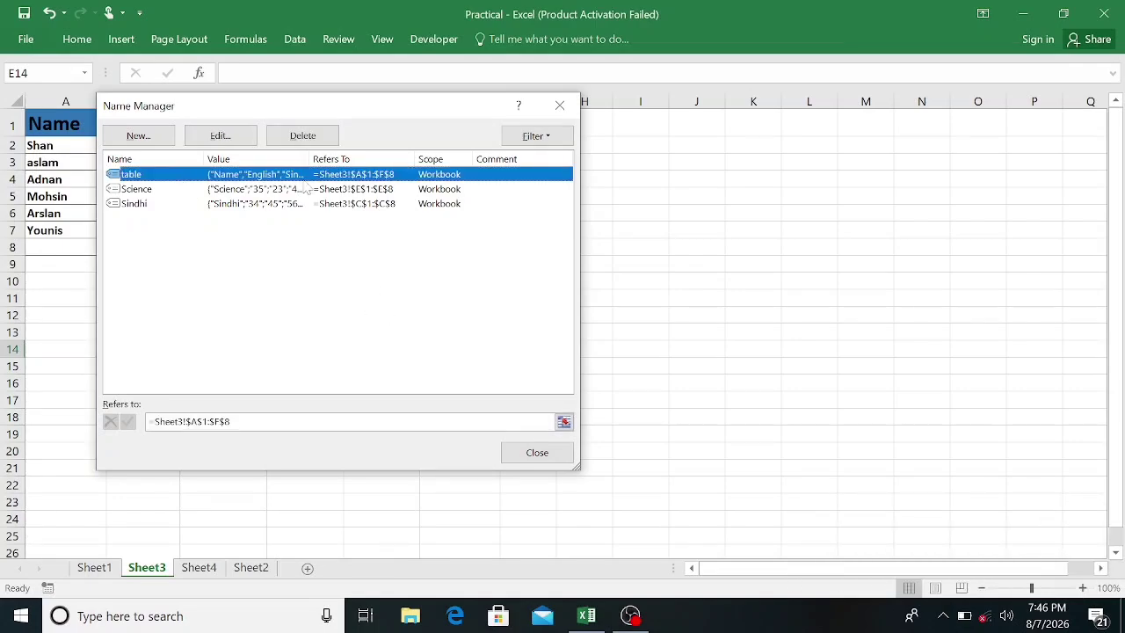
click(295, 139)
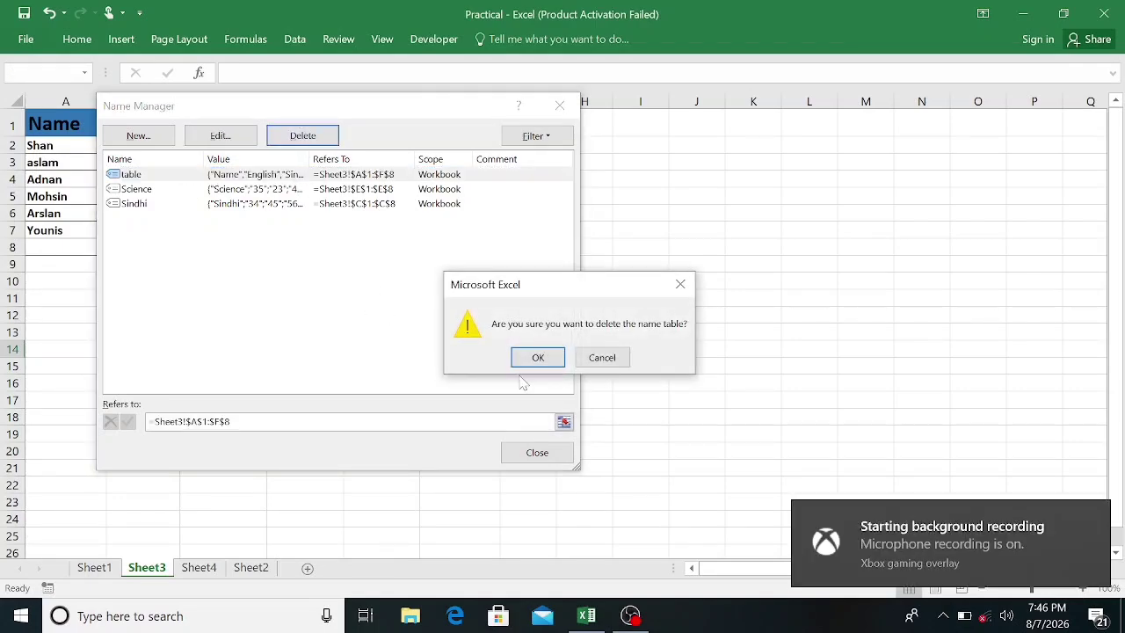
click(524, 362)
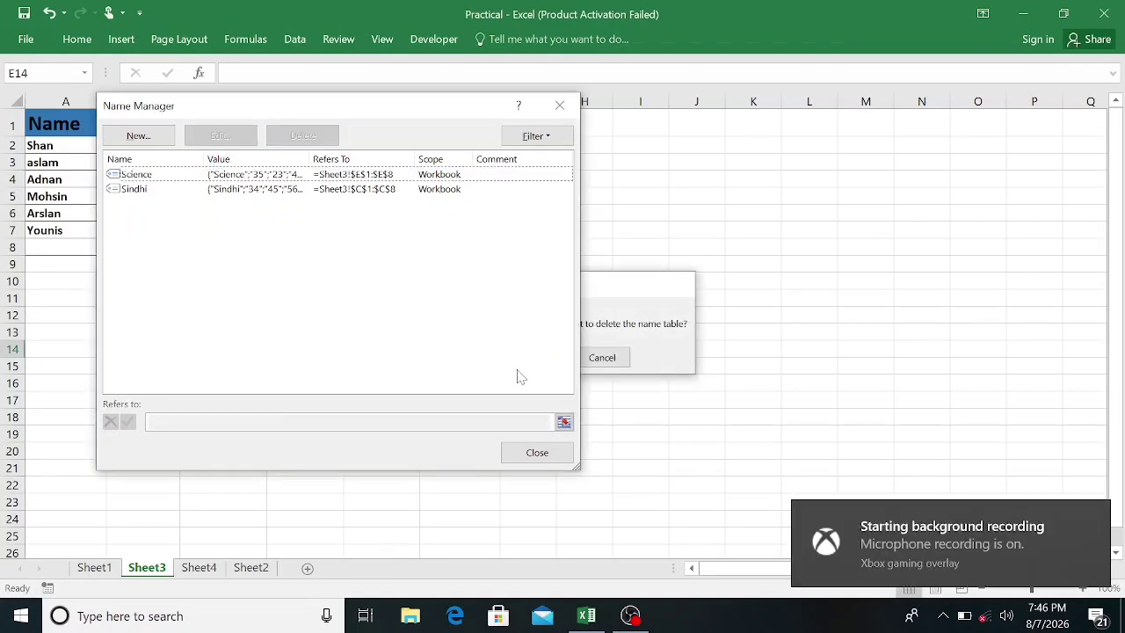
click(198, 174)
click(302, 135)
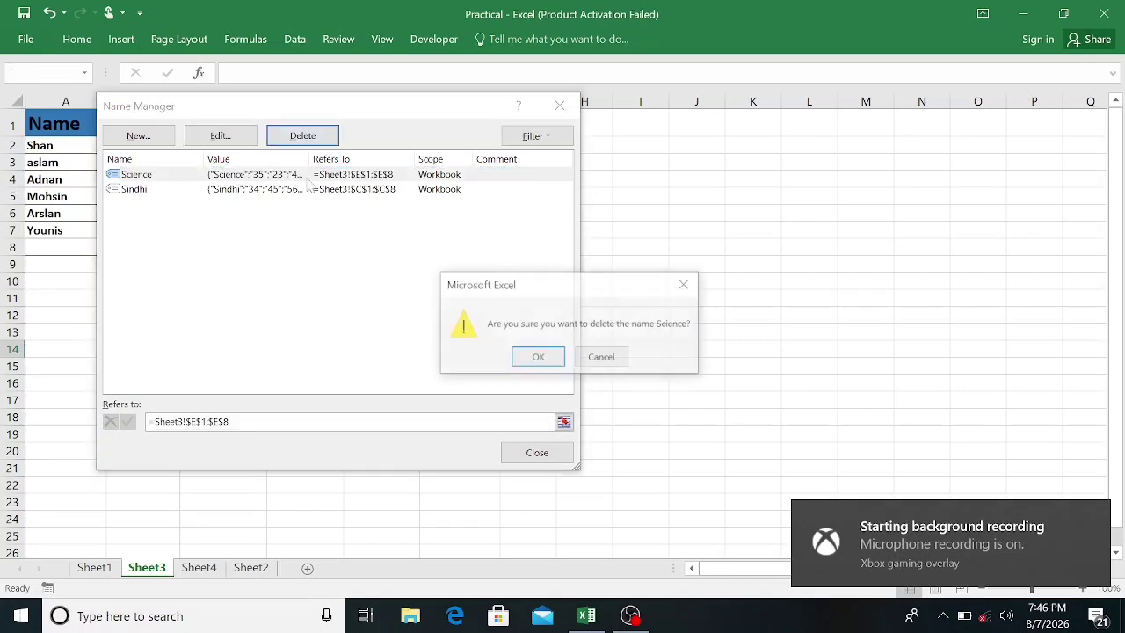
click(531, 358)
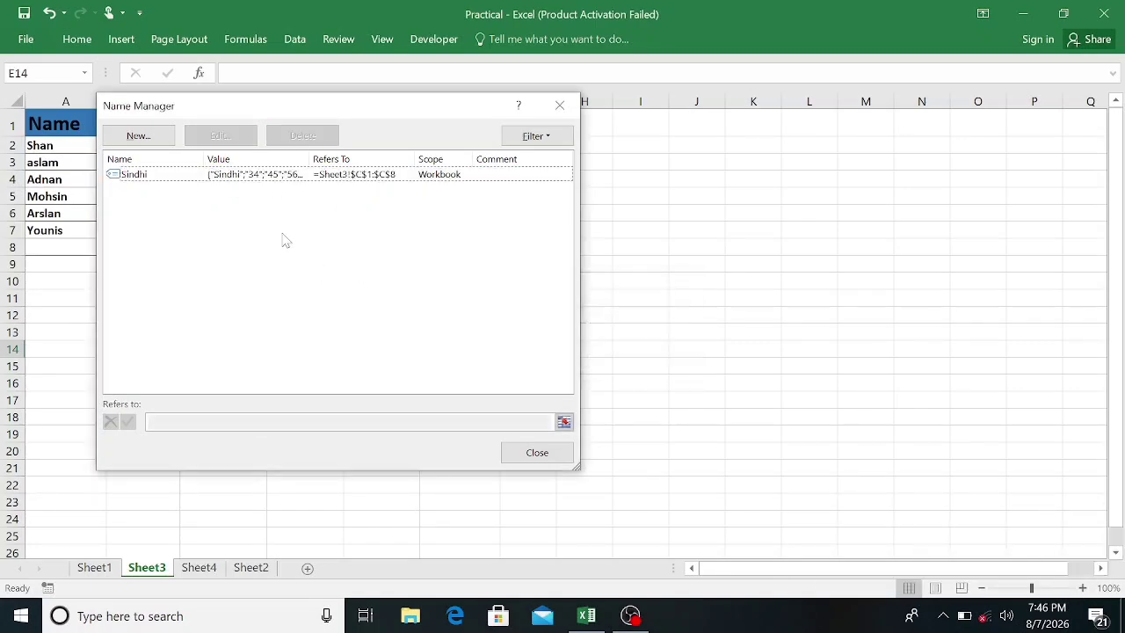
Step: Delete the defined name Sindhi and close the list of names
click(197, 175)
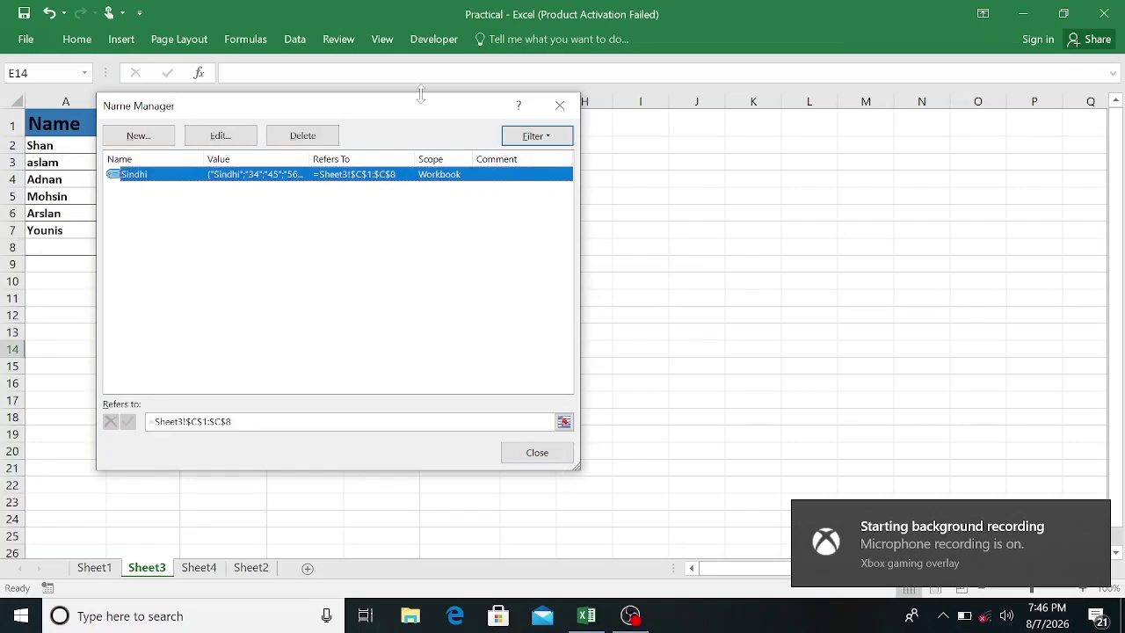
click(303, 133)
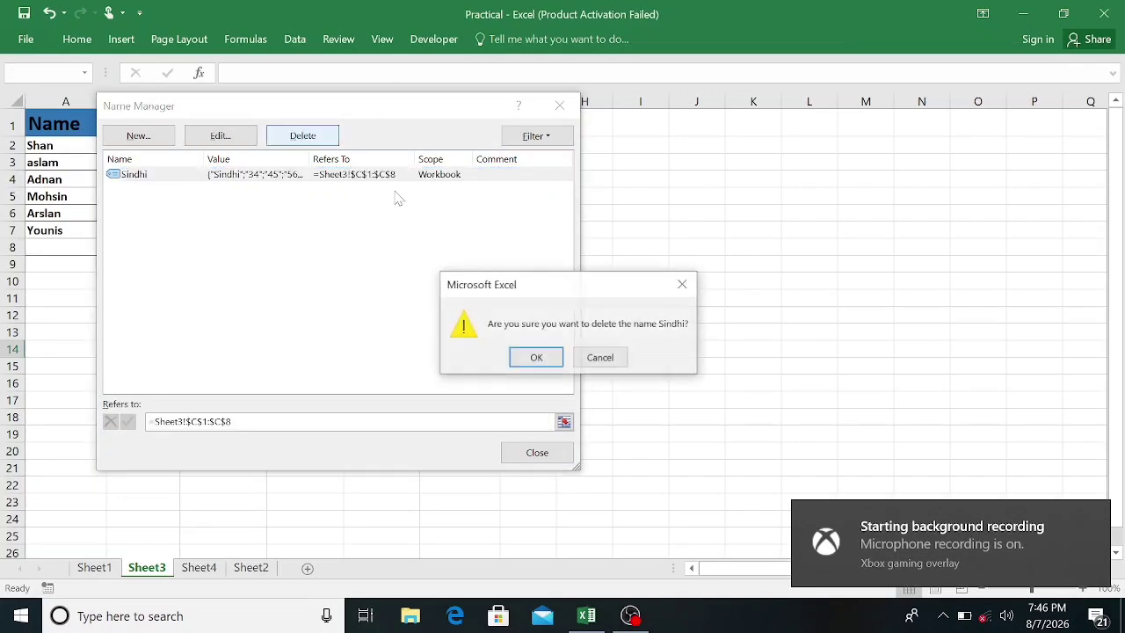
click(536, 357)
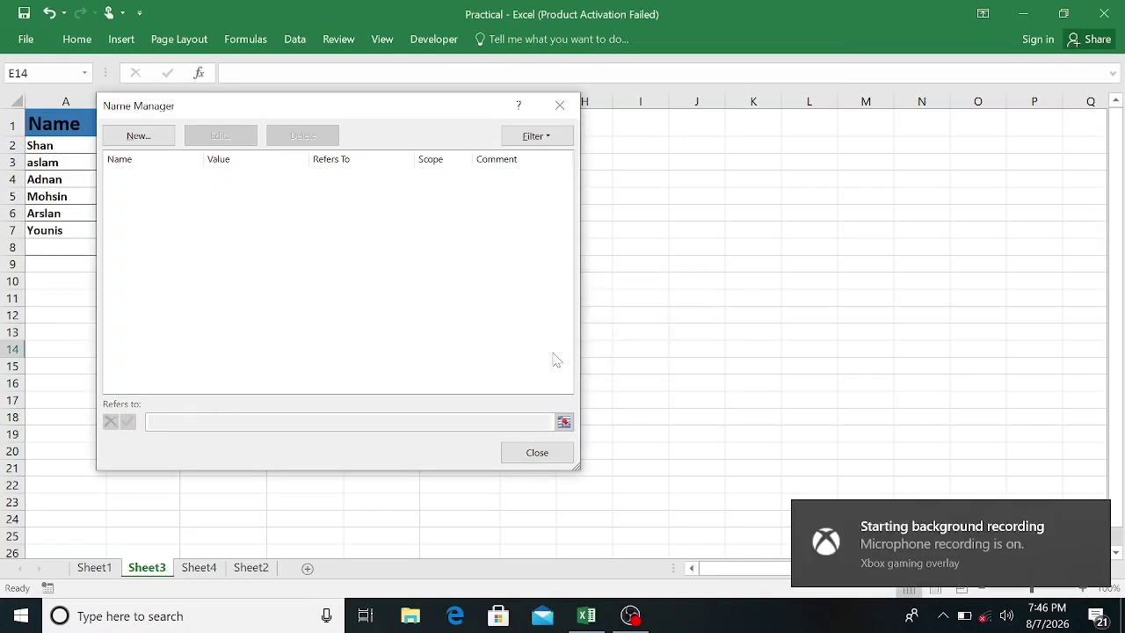
click(564, 105)
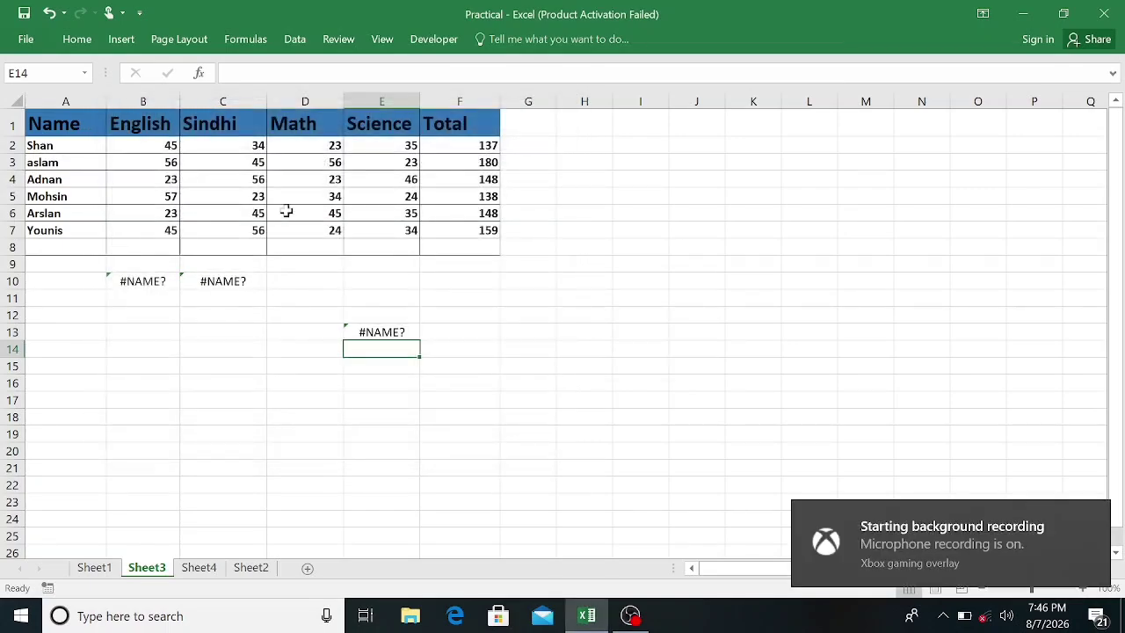
Step: Clear the name-based SUM formulas from cells B10, E13 and C10 on Sheet3
click(156, 278)
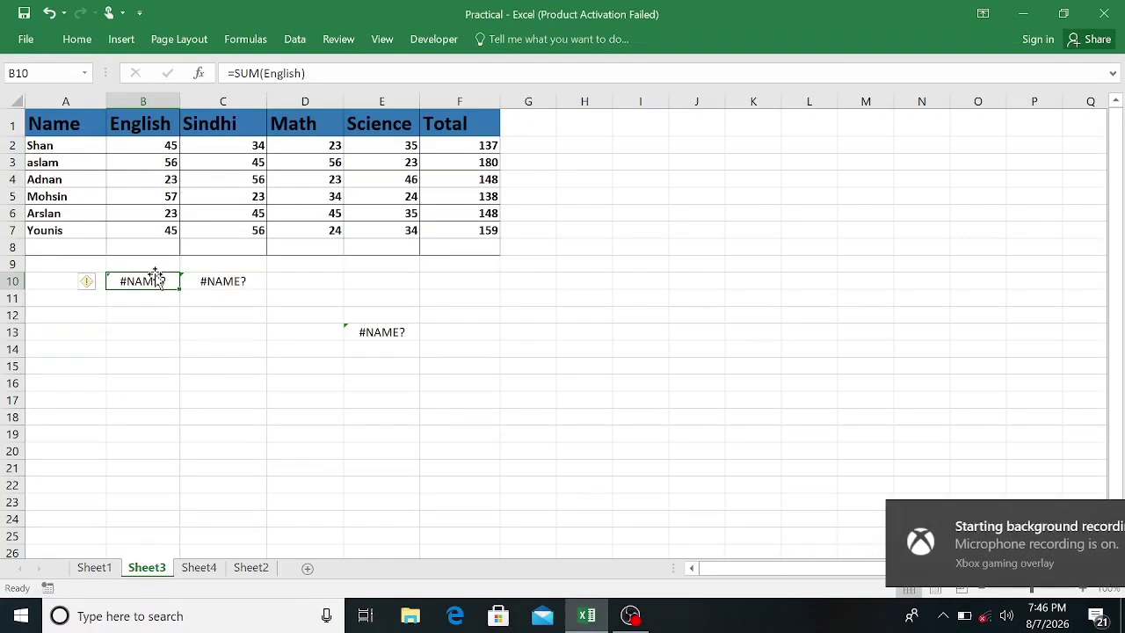
key(BackSpace)
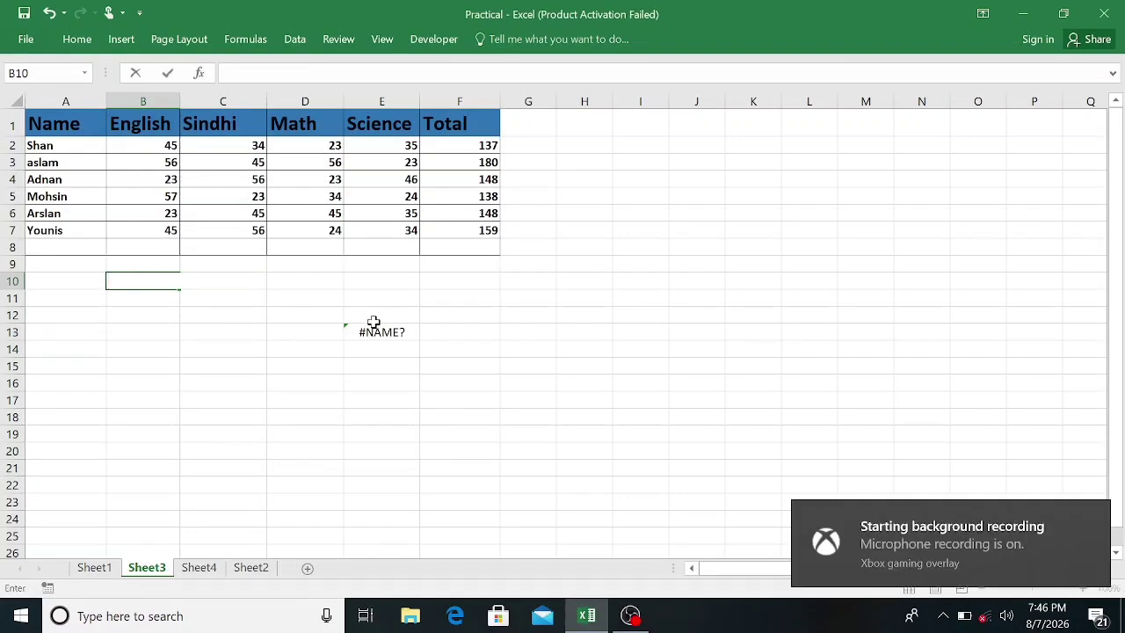
click(375, 337)
key(BackSpace)
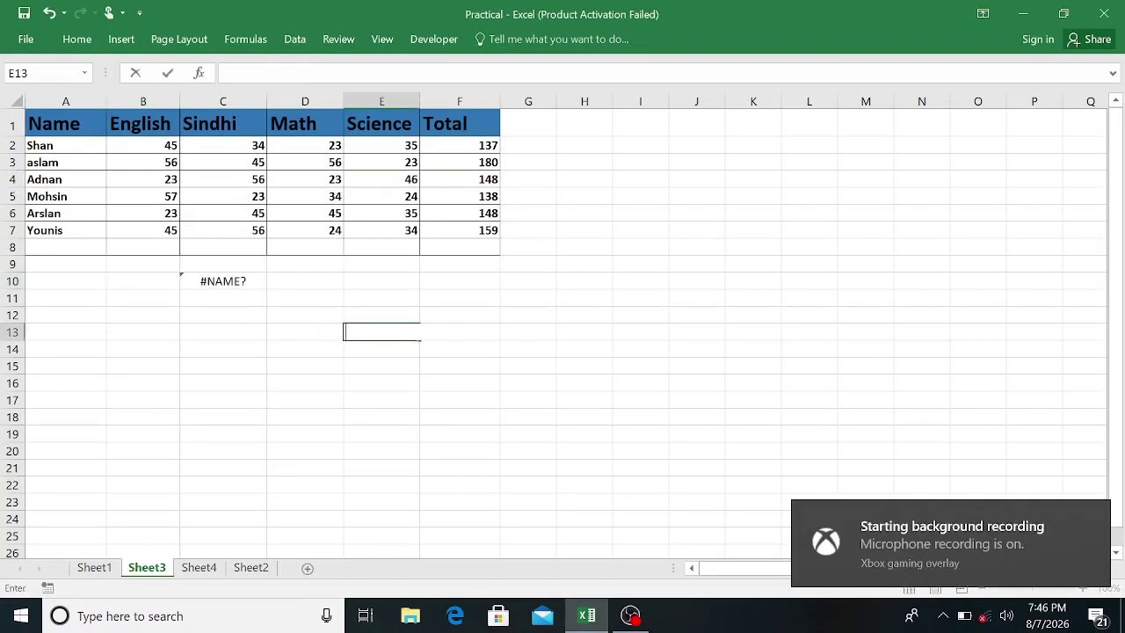
click(236, 281)
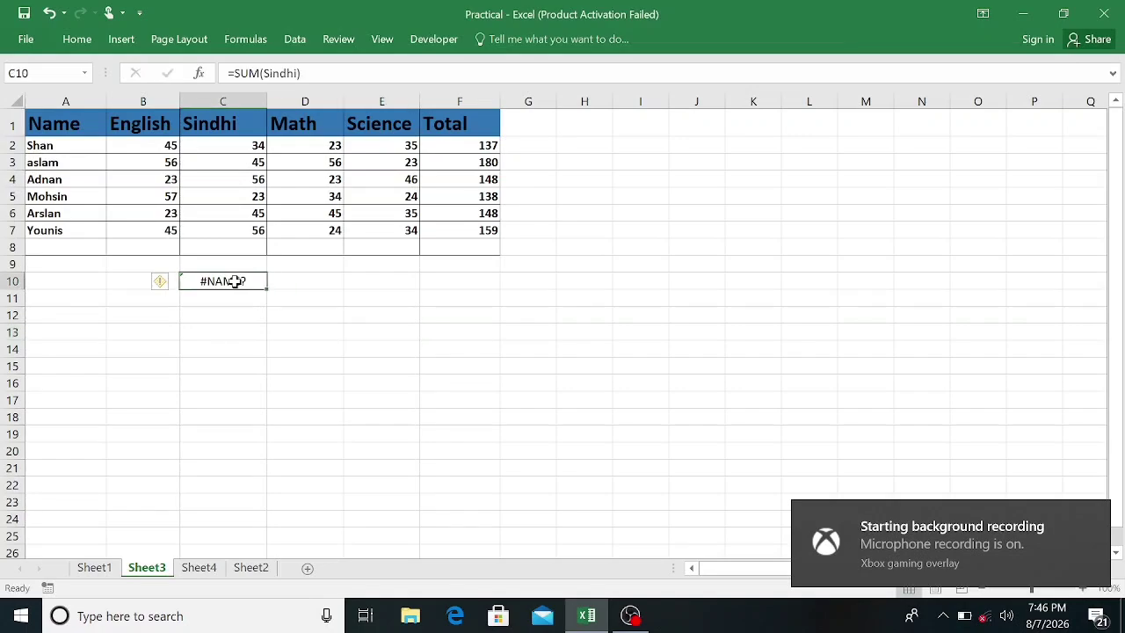
key(Delete)
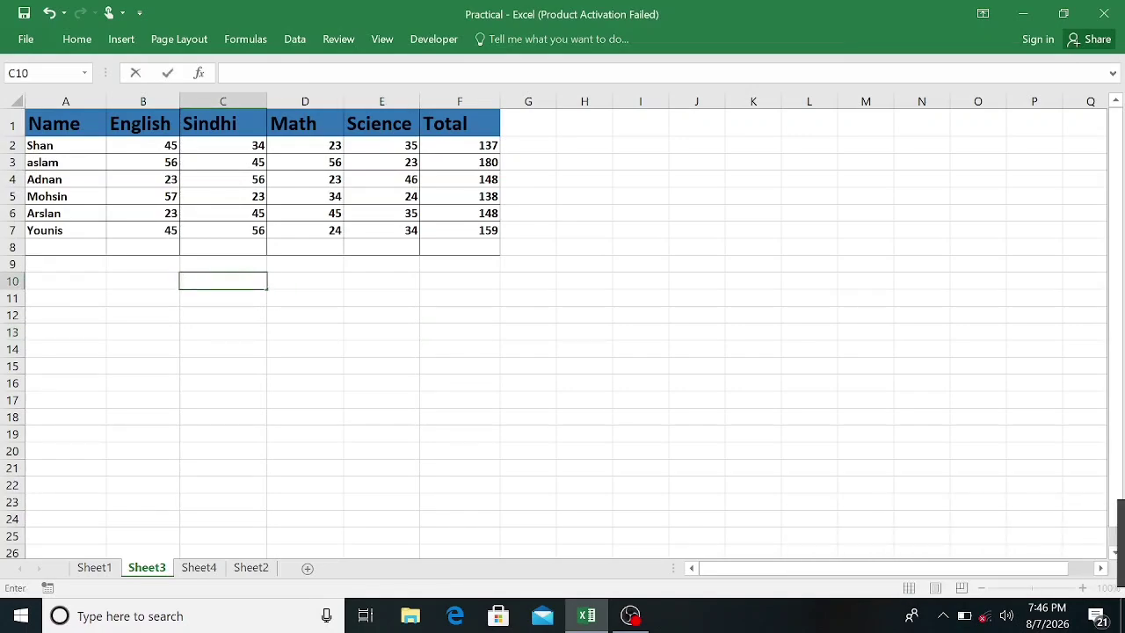
Step: Create defined names from the top-row headings of the marks table A1:F8 with Create from Selection
click(381, 280)
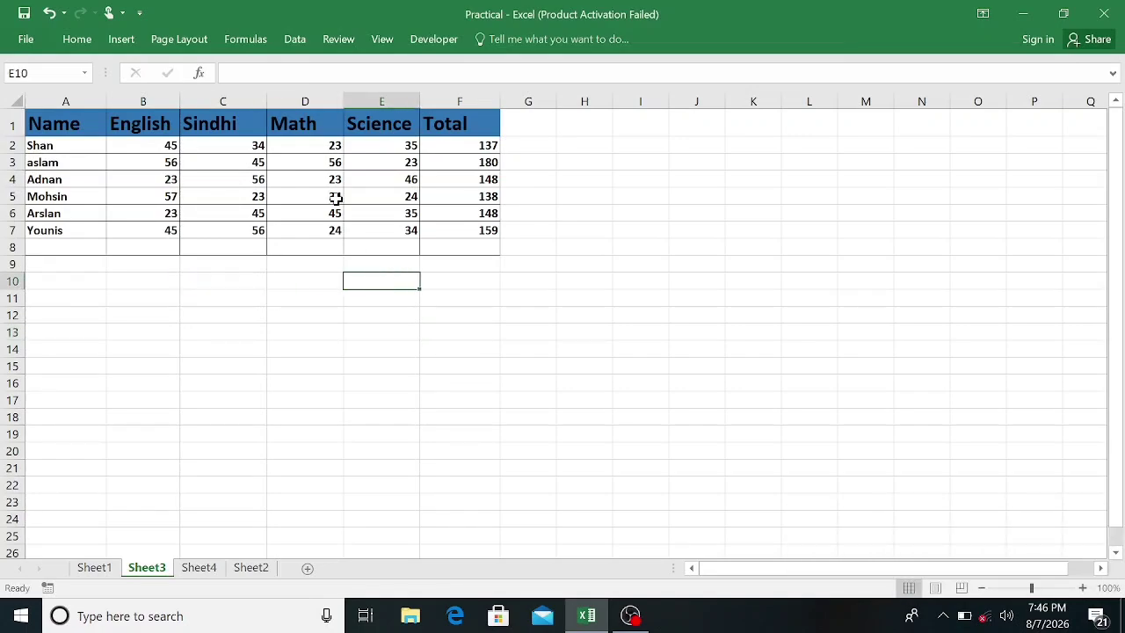
click(245, 38)
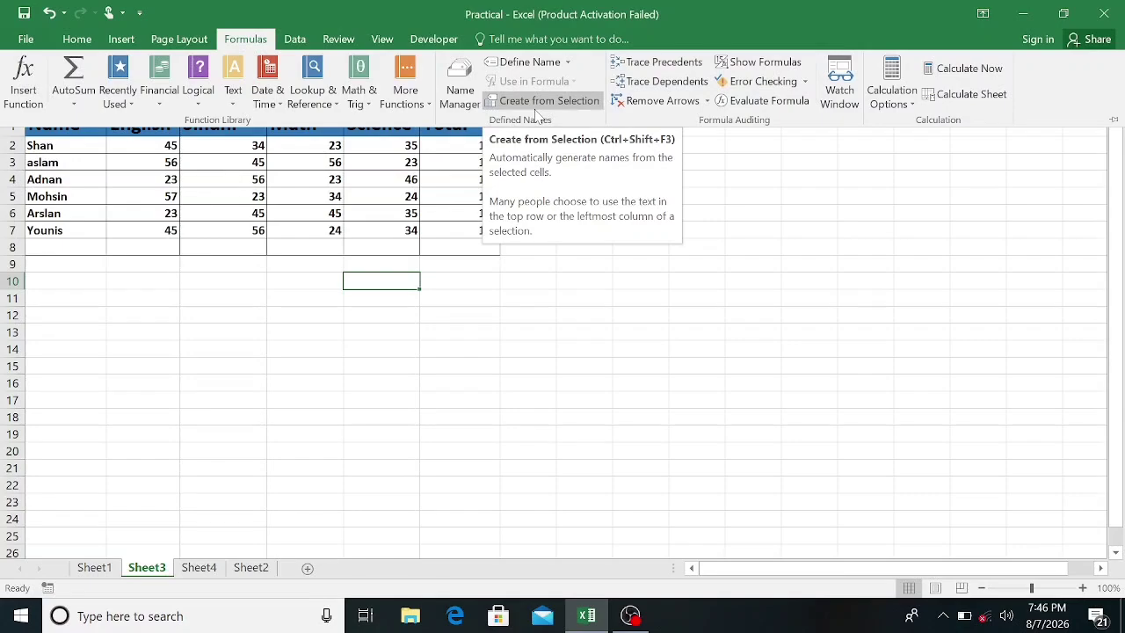
click(63, 132)
click(56, 123)
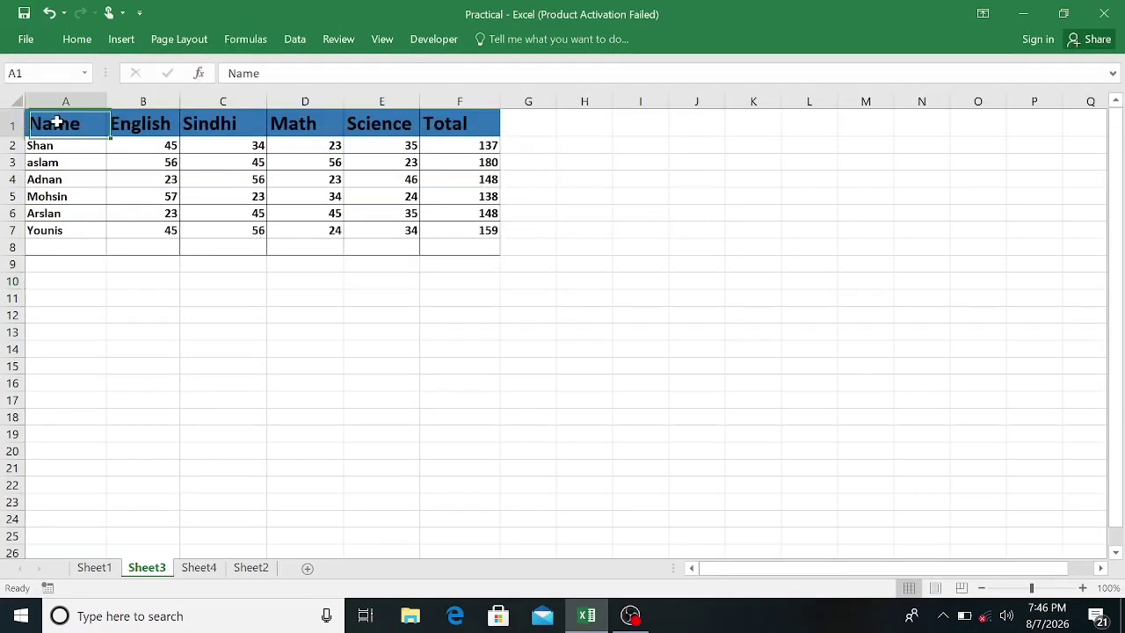
drag(55, 123, 426, 239)
click(245, 40)
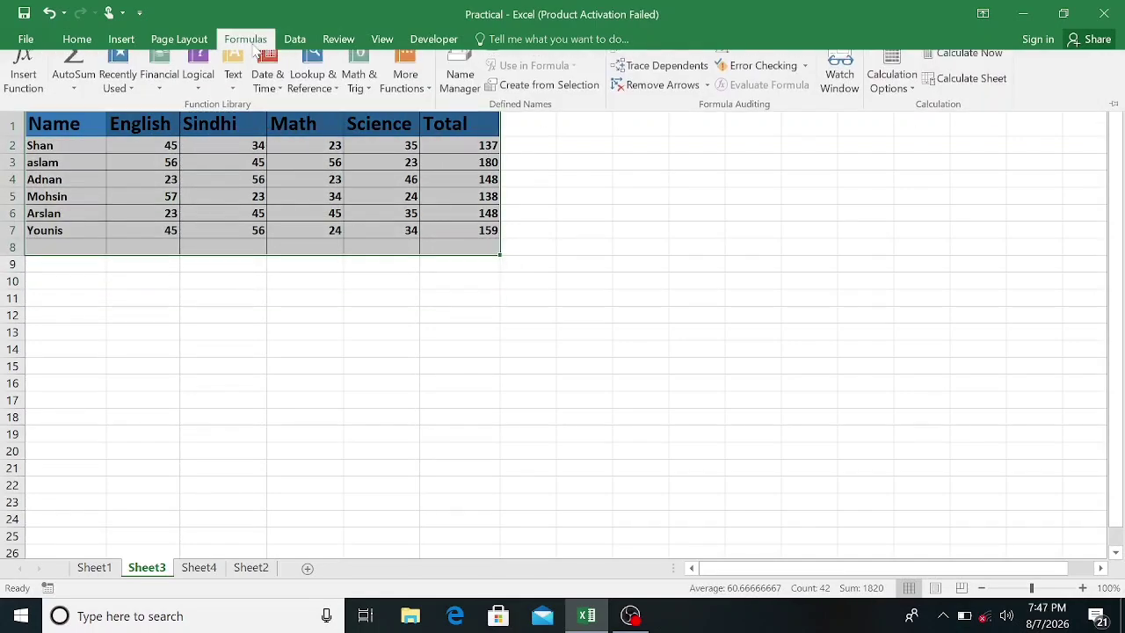
click(514, 102)
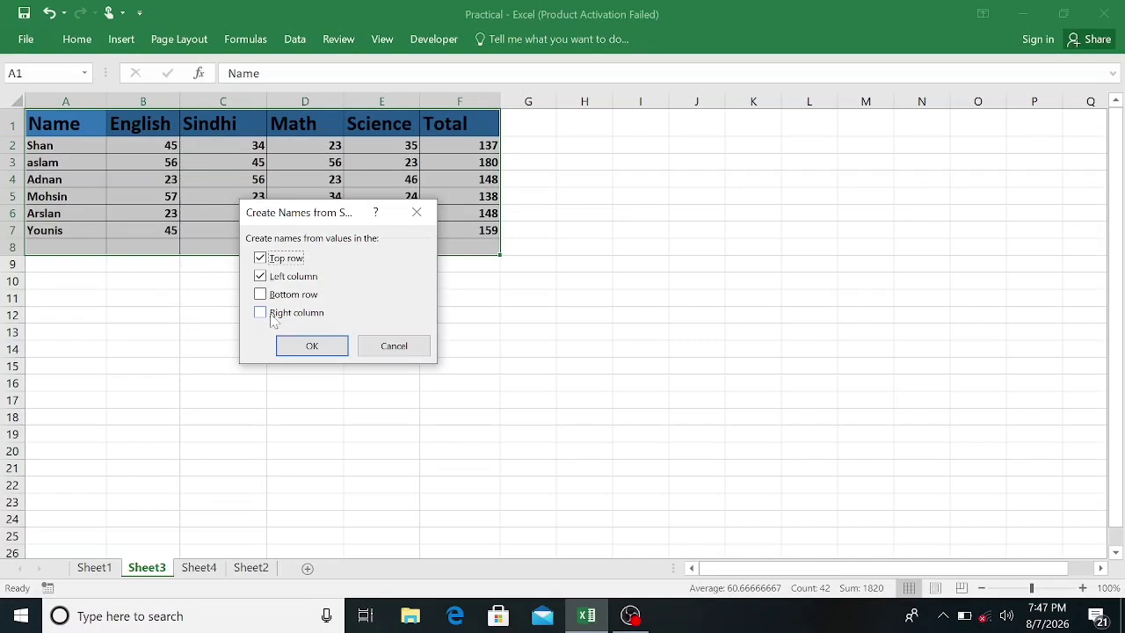
click(261, 276)
click(263, 279)
click(308, 345)
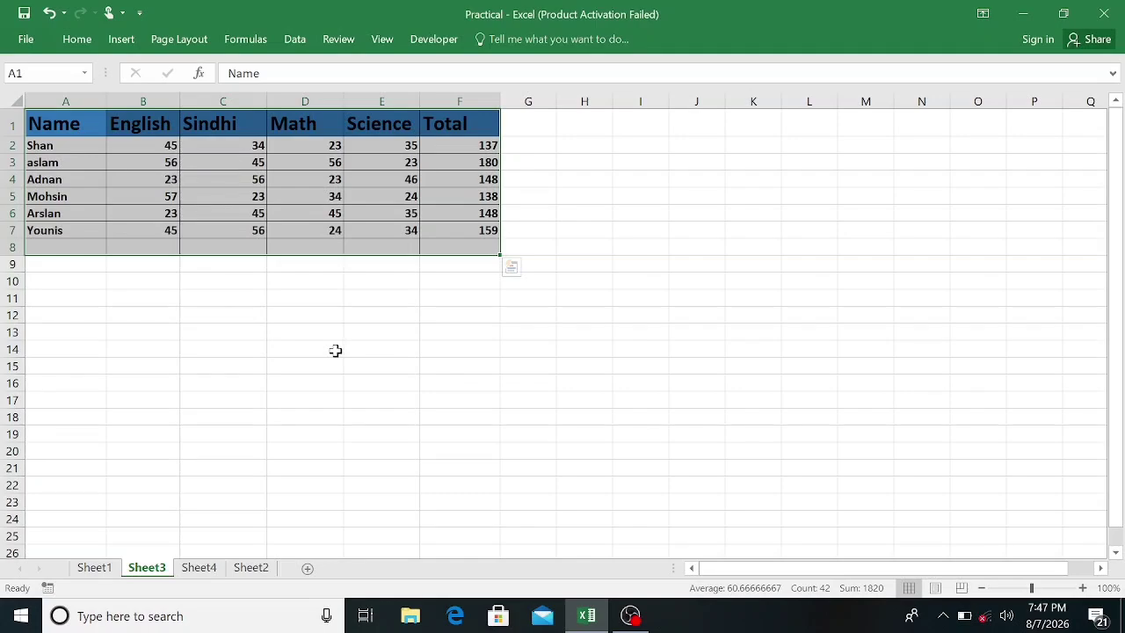
click(243, 309)
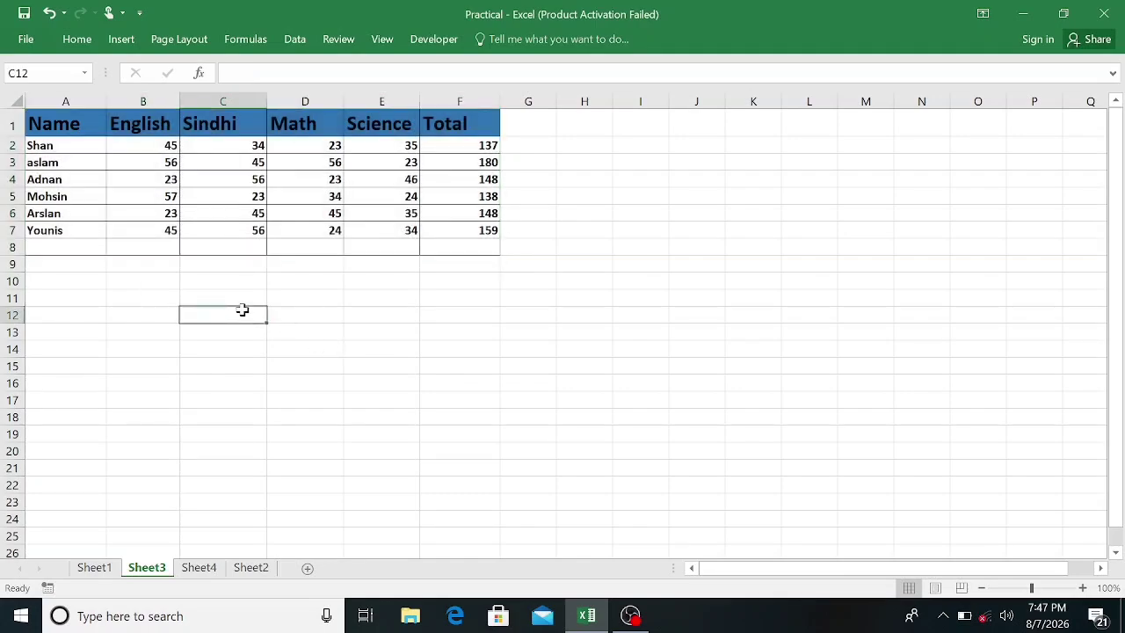
text(Engli)
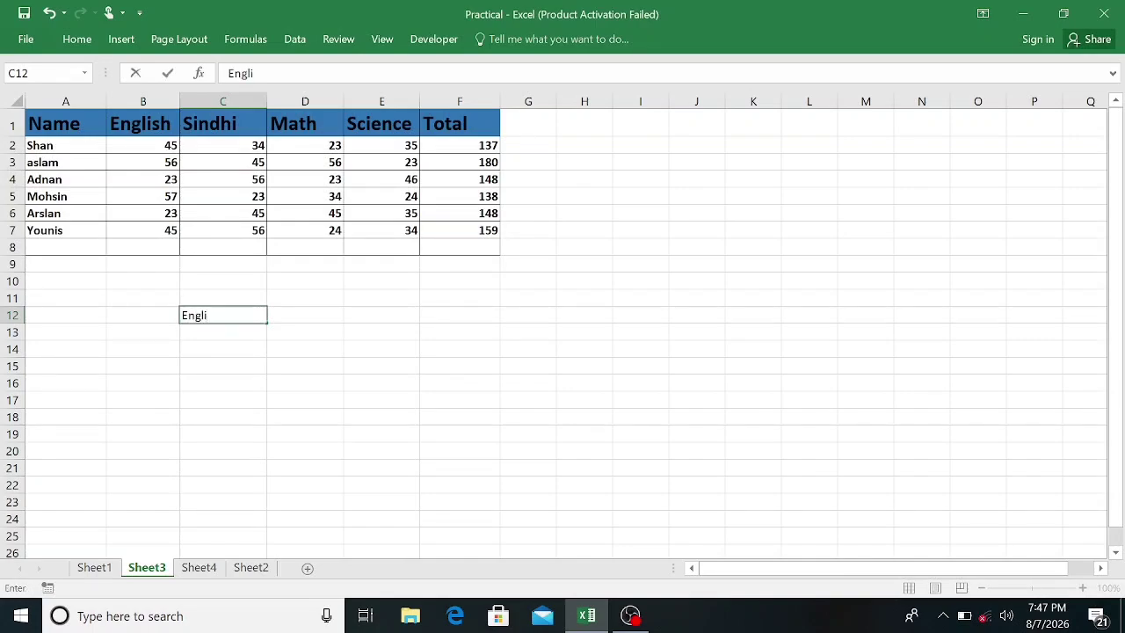
text(sh)
key(BackSpace)
key(BackSpace)
key(BackSpace)
key(BackSpace)
key(BackSpace)
key(BackSpace)
key(BackSpace)
Step: Try the formula =English in cell C12 to highlight its named range, and erase the name again
text(=En)
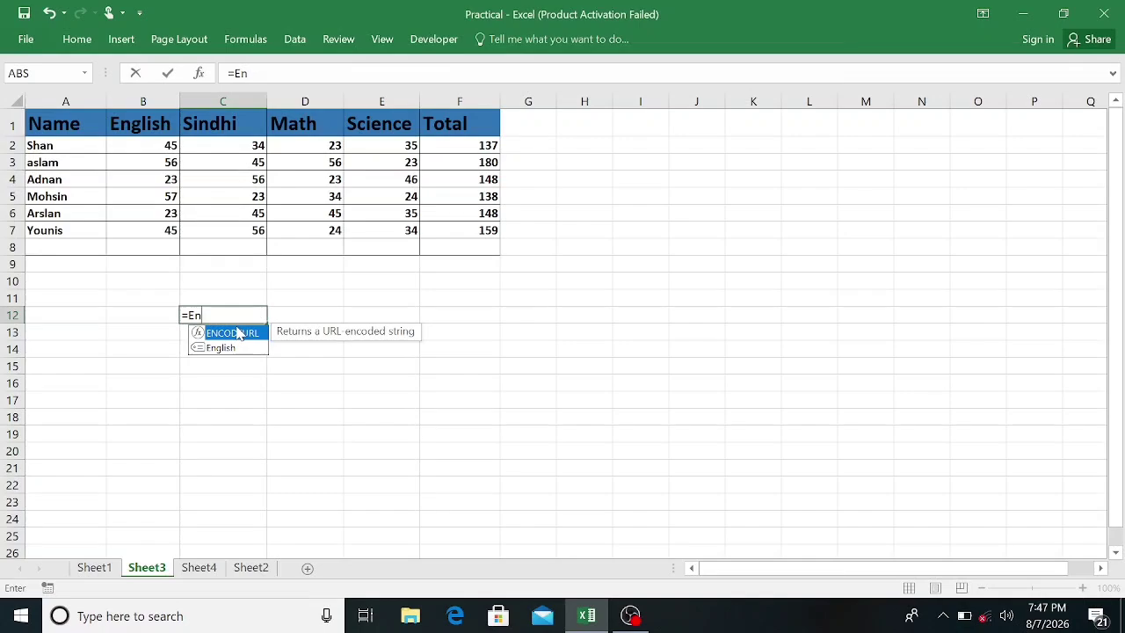
text(gl)
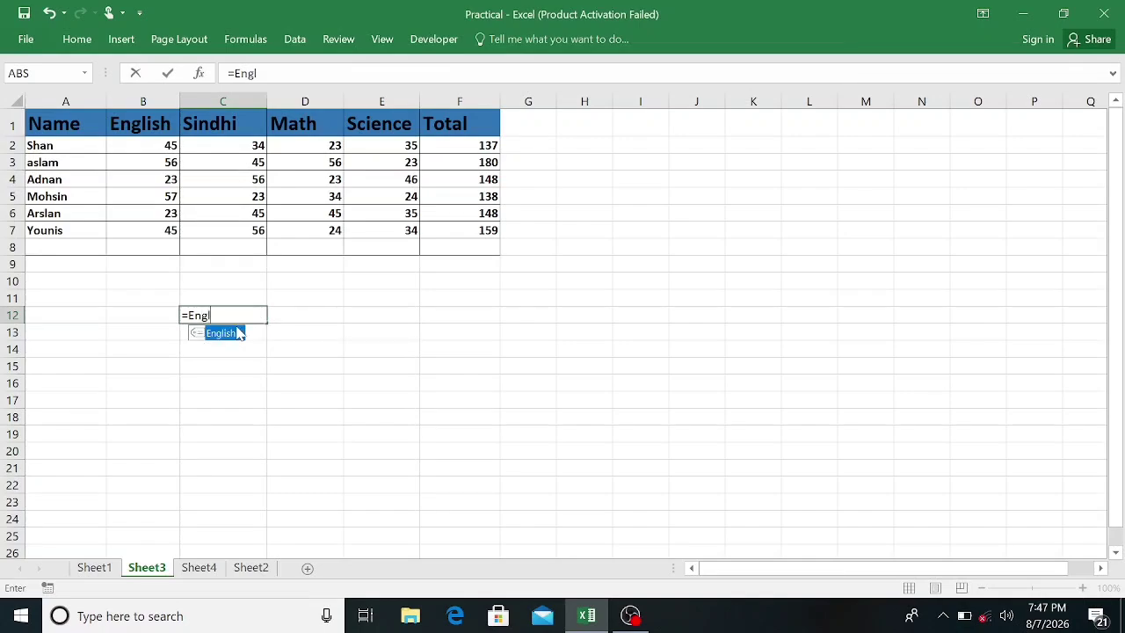
text(ish)
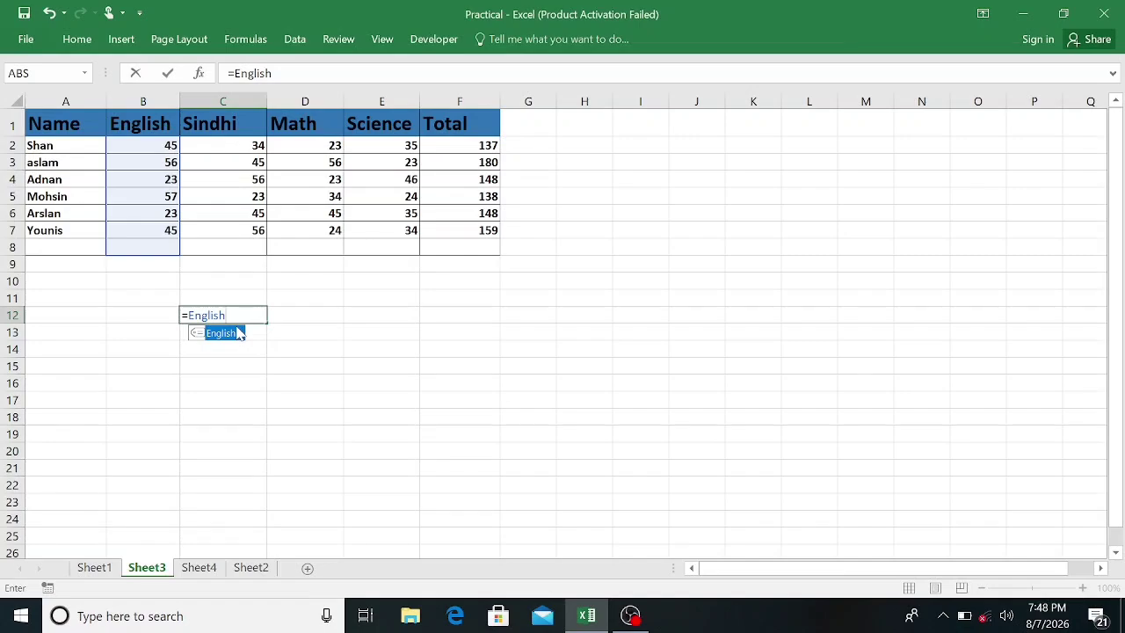
key(BackSpace)
key(BackSpace)
key(BackSpace)
key(BackSpace)
key(BackSpace)
key(BackSpace)
key(BackSpace)
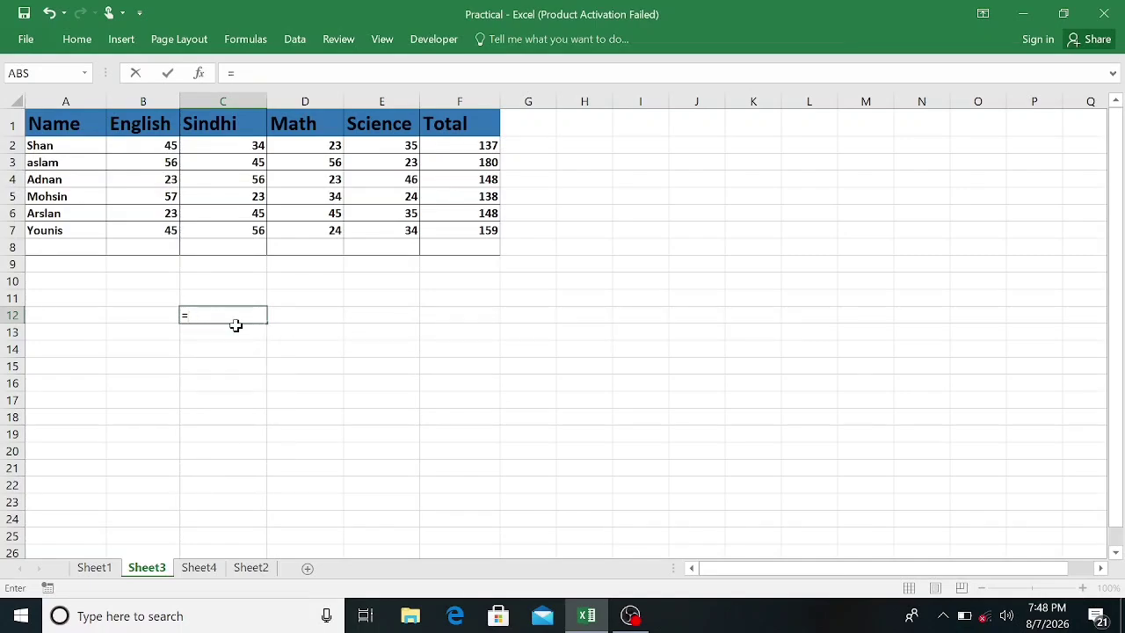
Step: Try the formula =Math in cell C12 to highlight its named range, and leave the cell empty
text(Math)
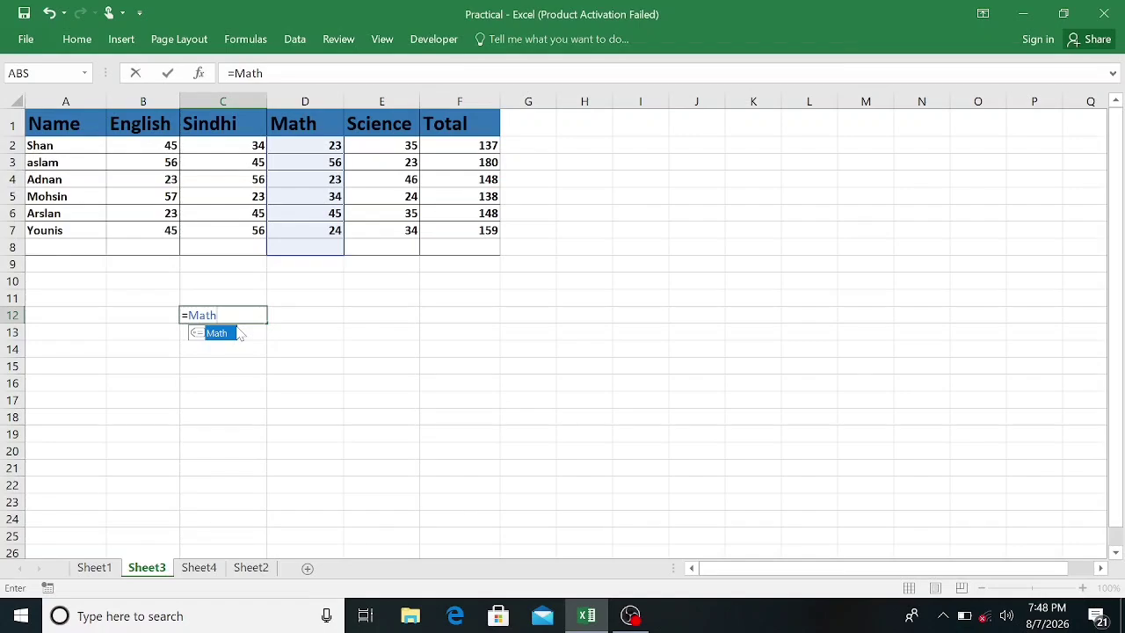
key(BackSpace)
key(BackSpace)
key(BackSpace)
key(BackSpace)
key(BackSpace)
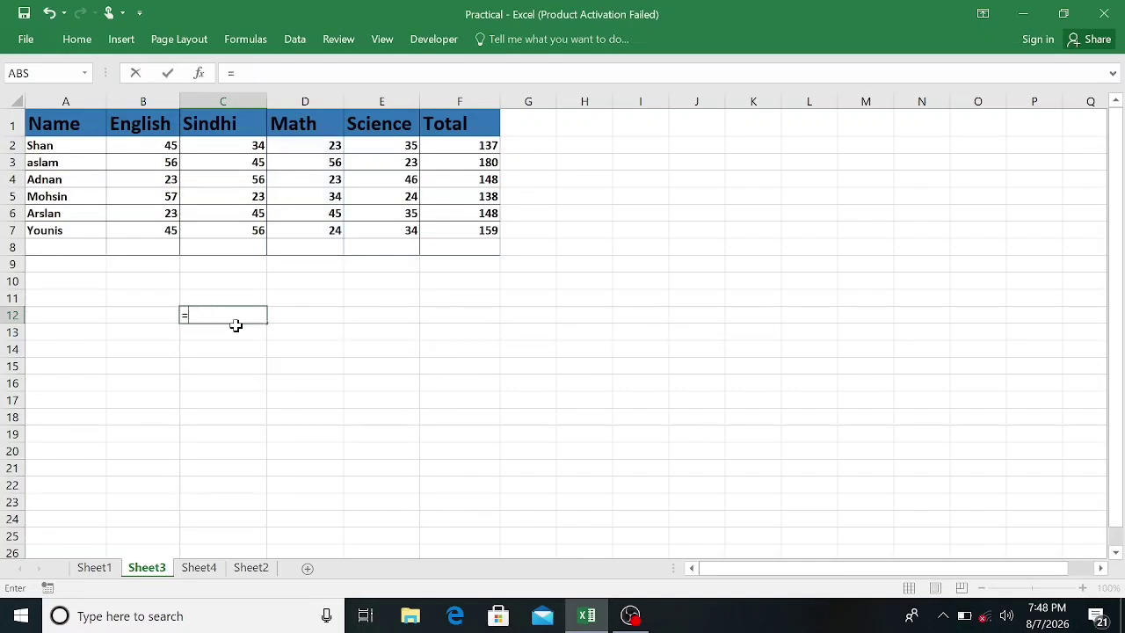
click(301, 347)
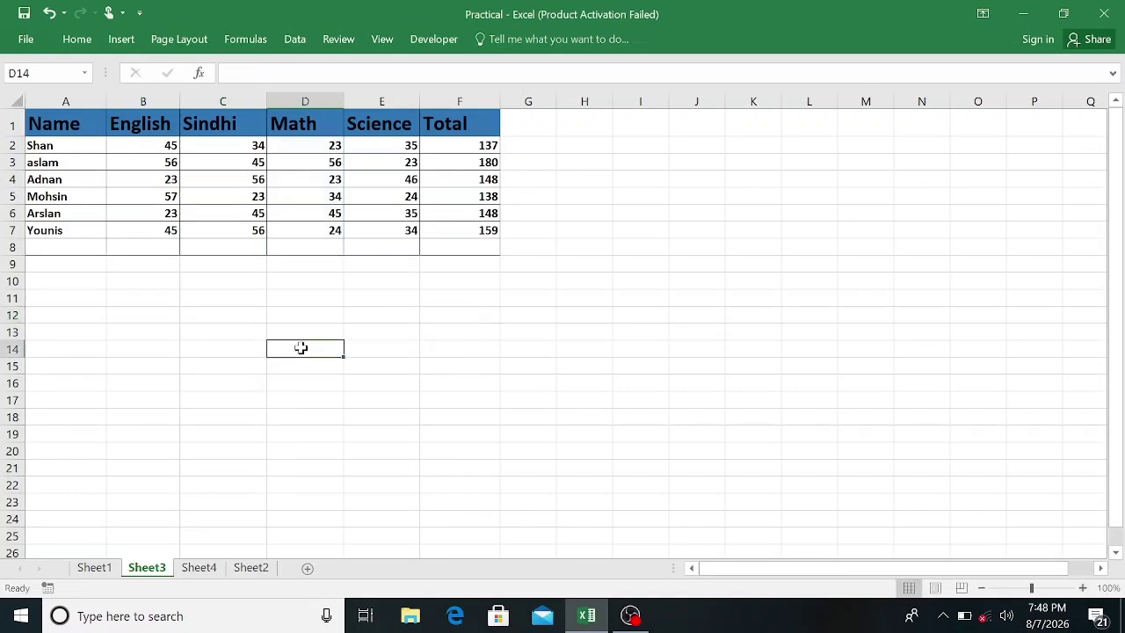
Step: Create defined names from only the left column of the marks table A1:F8, replacing the existing definition of Name
click(246, 40)
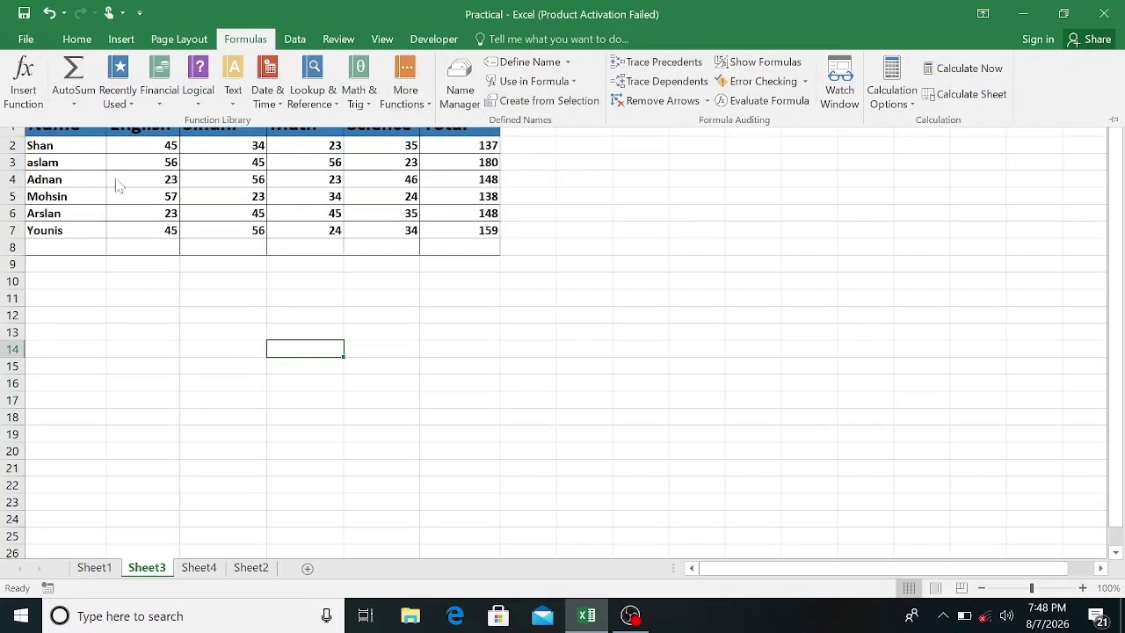
click(65, 142)
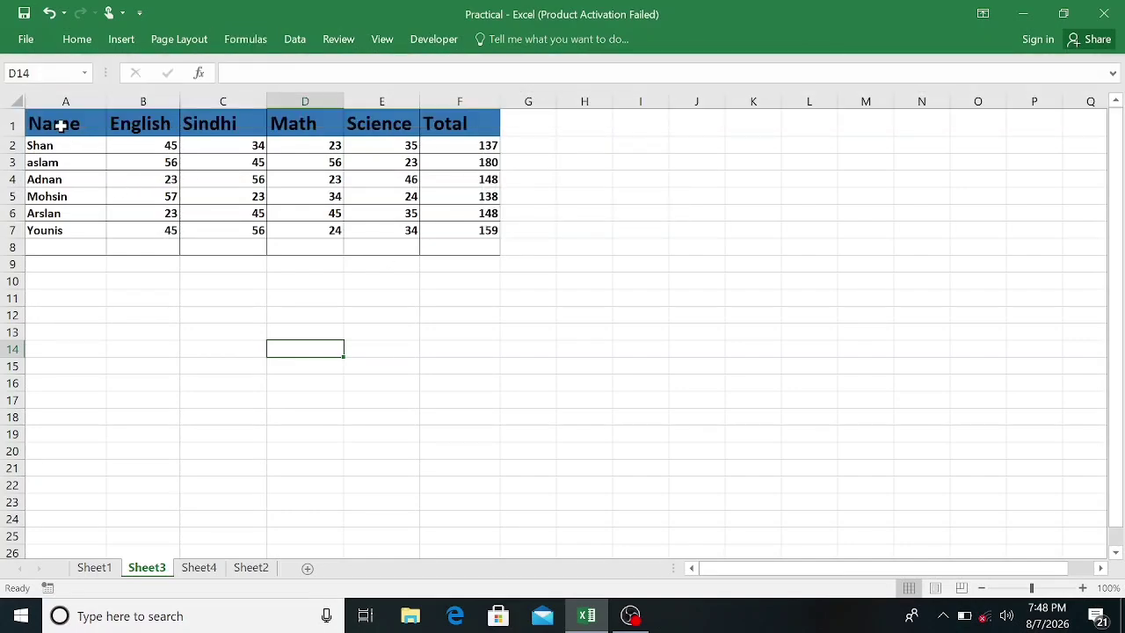
click(60, 124)
drag(60, 125, 457, 244)
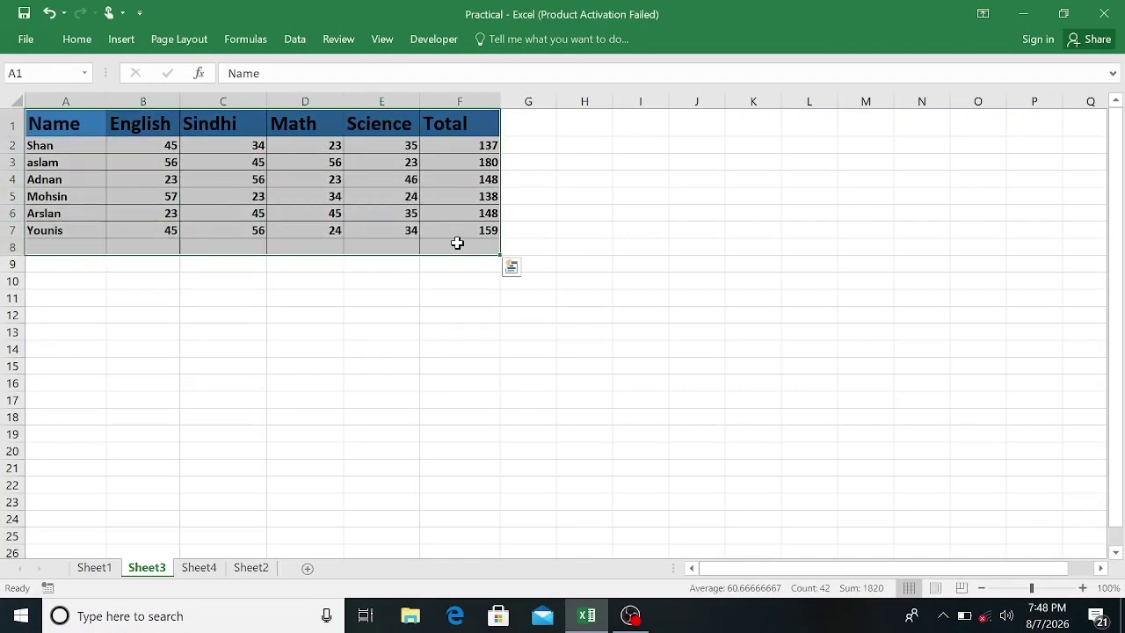
click(243, 42)
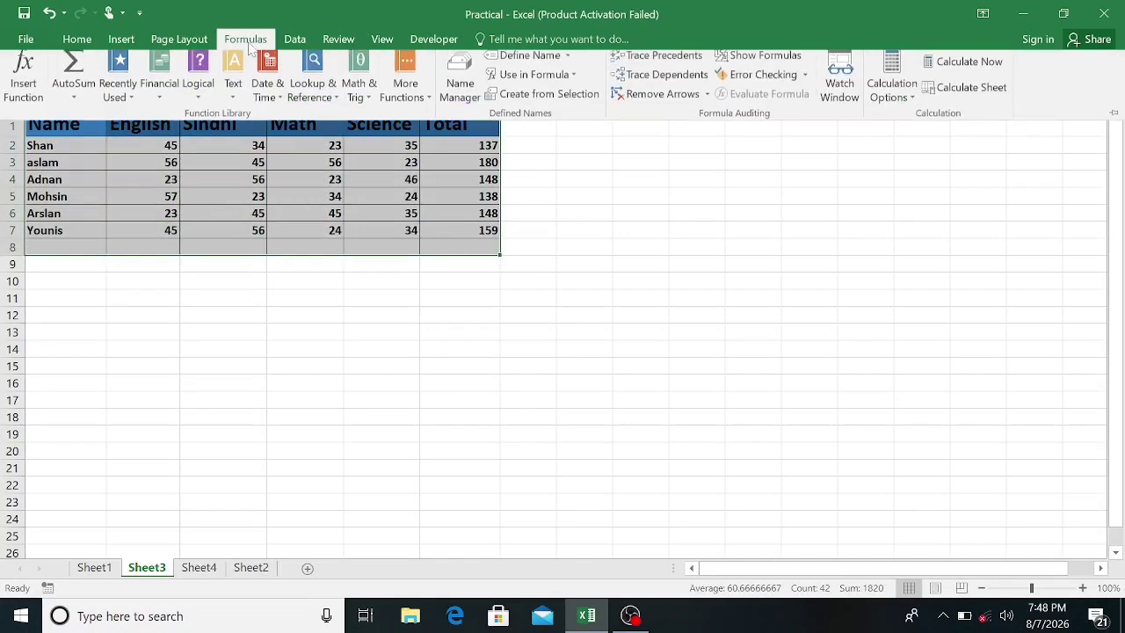
click(527, 101)
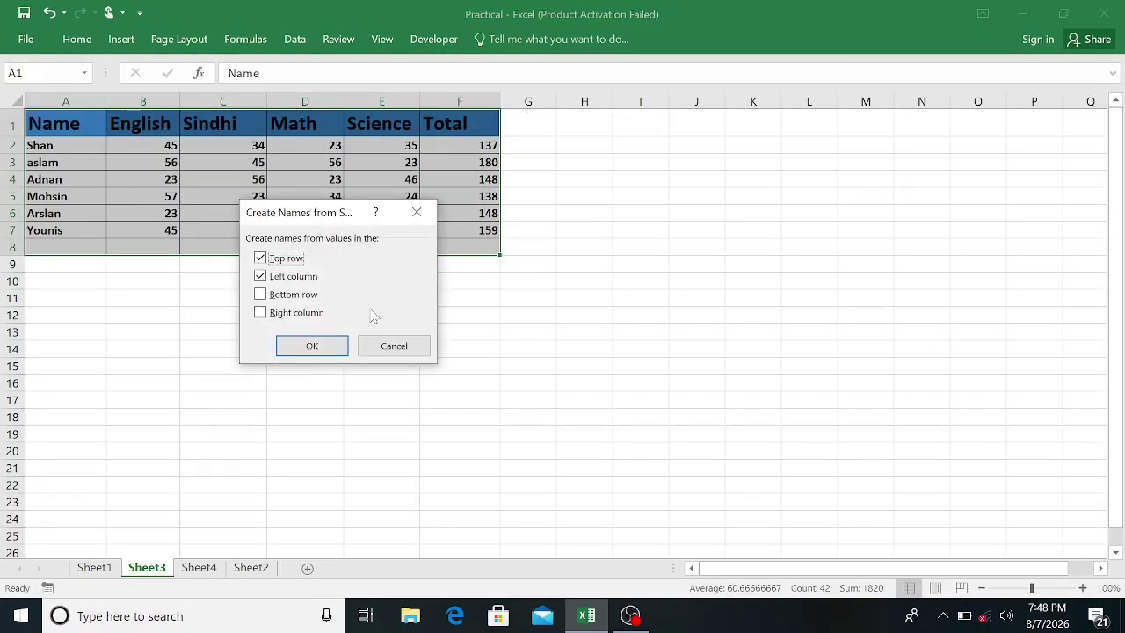
click(261, 258)
click(323, 348)
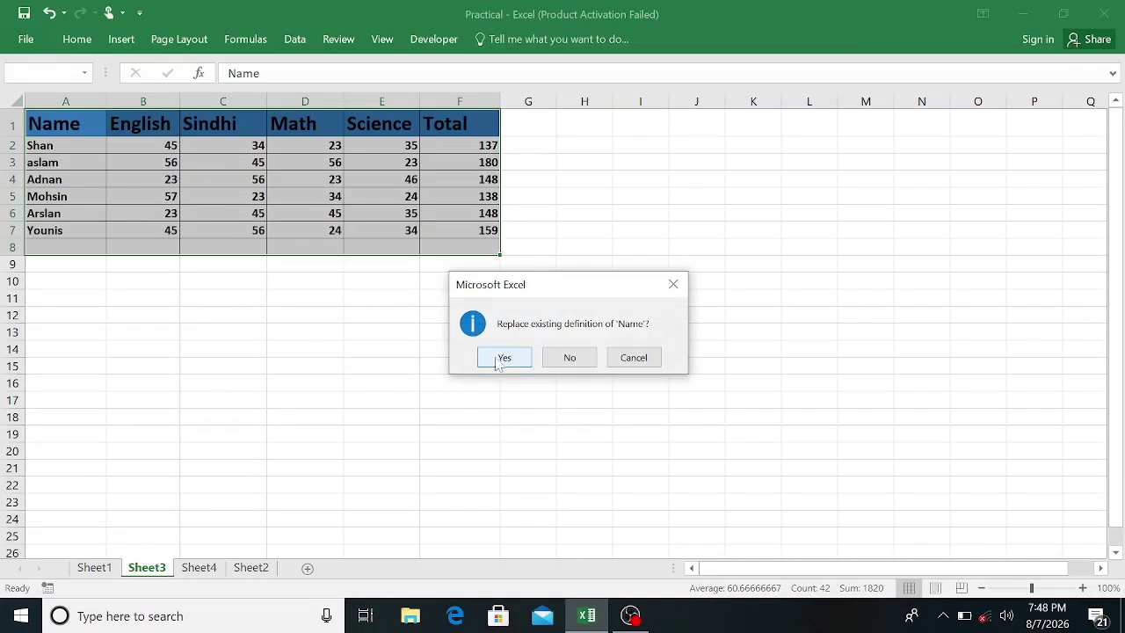
click(498, 359)
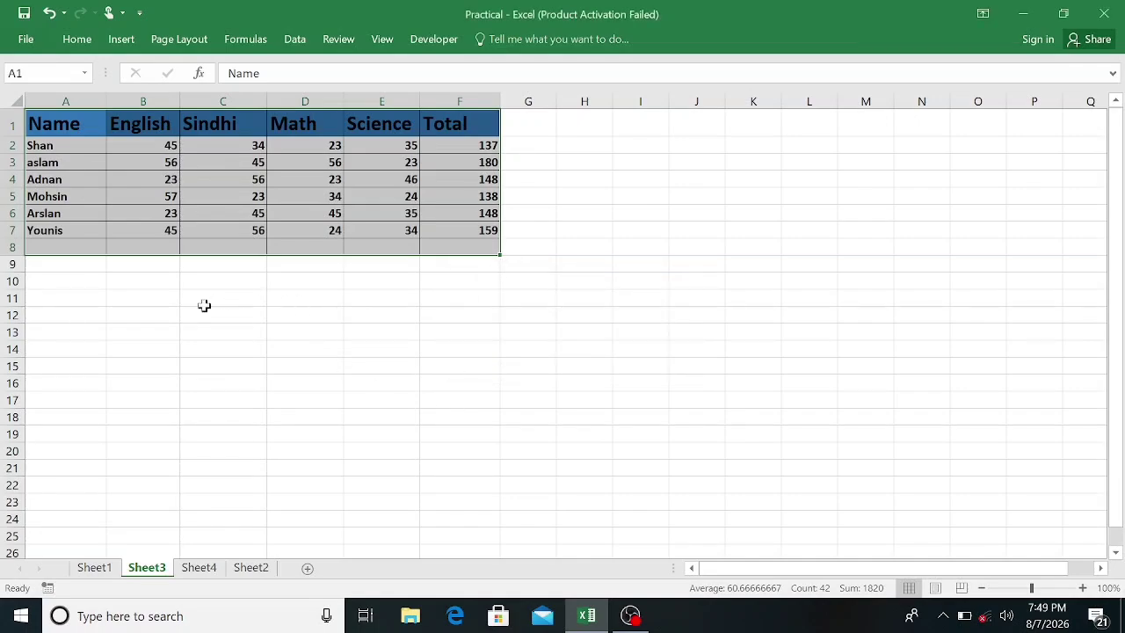
Step: Enter a formula in cell B11 that refers to the defined name of the student in row 4
click(148, 301)
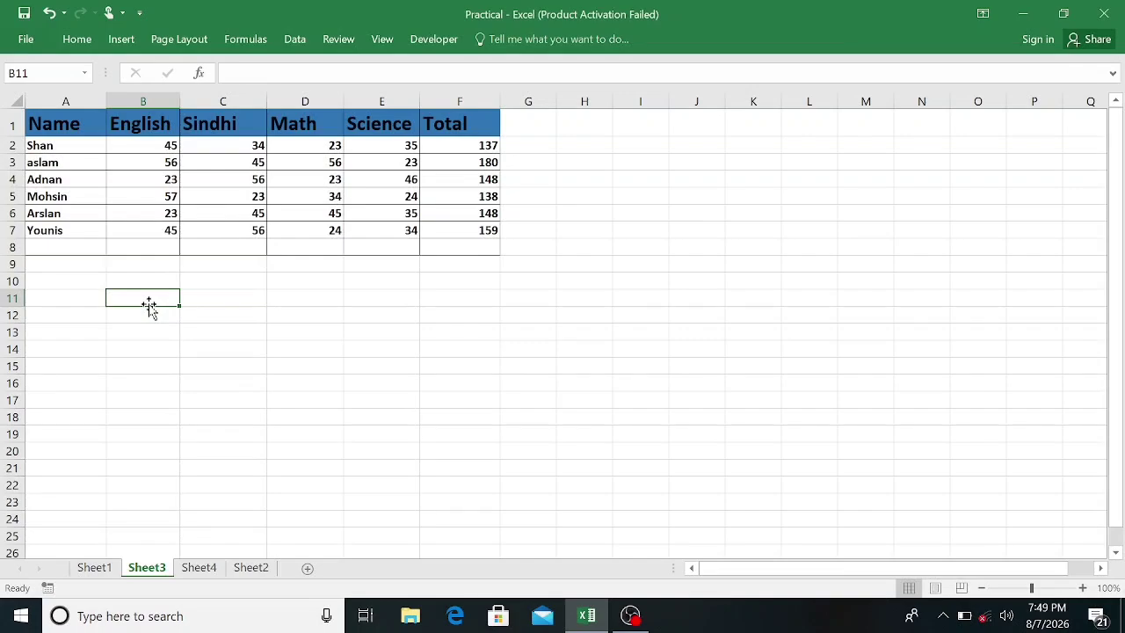
text(=)
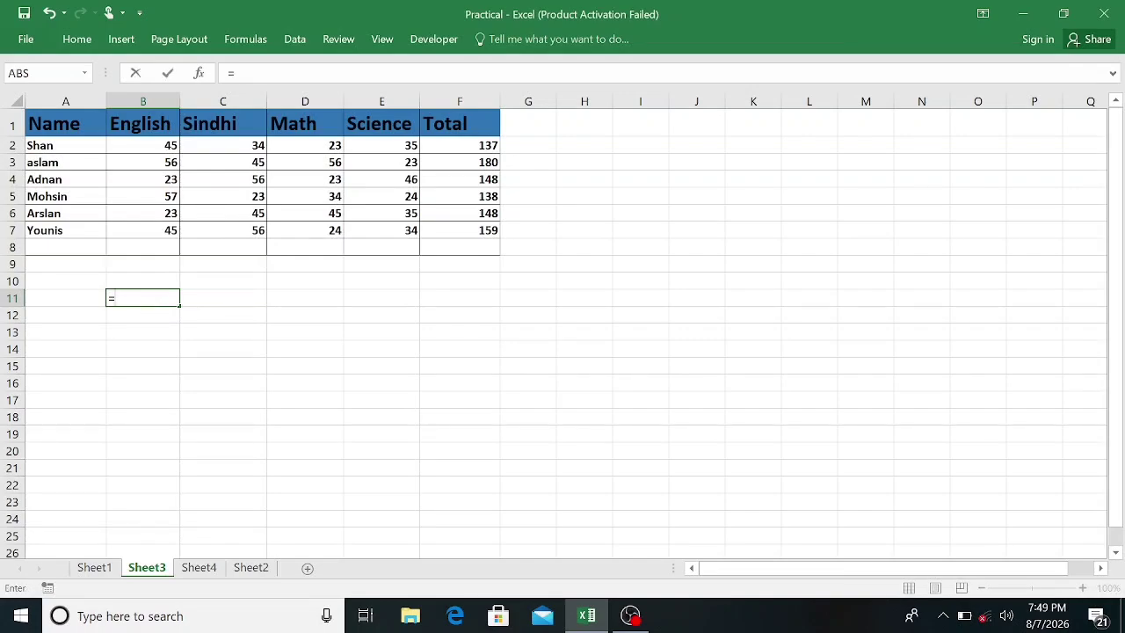
text(A)
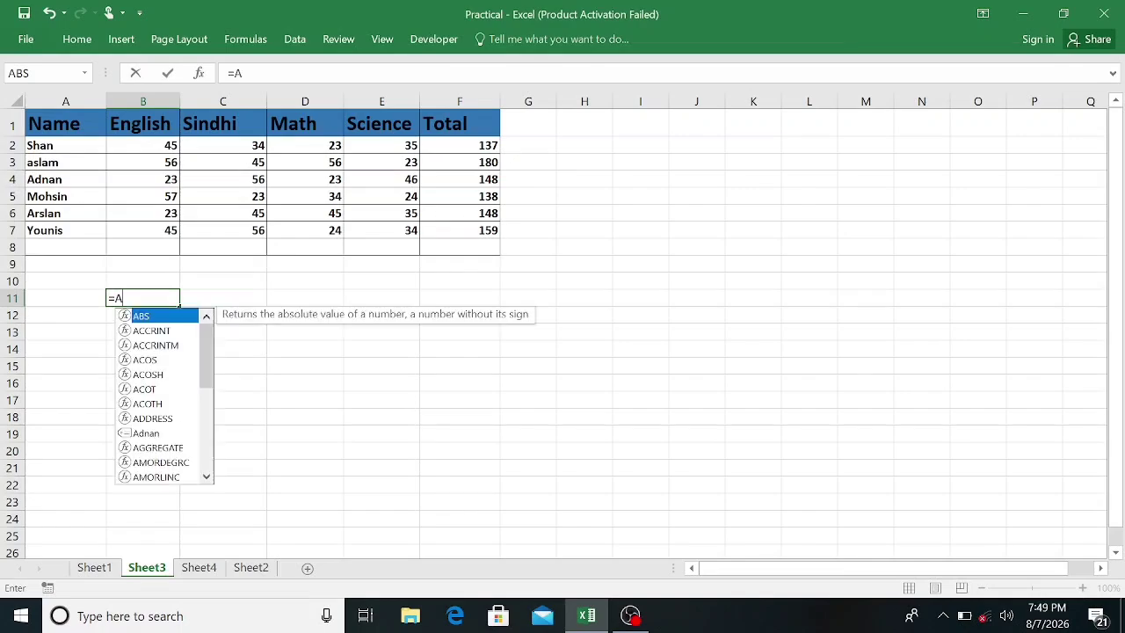
text(dnan)
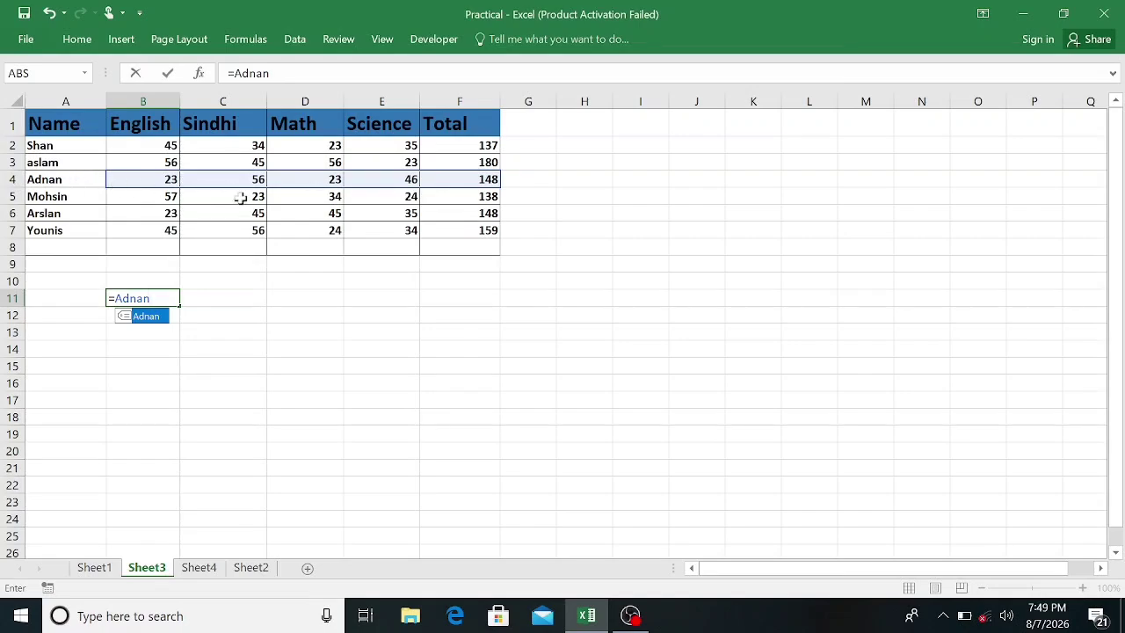
click(62, 146)
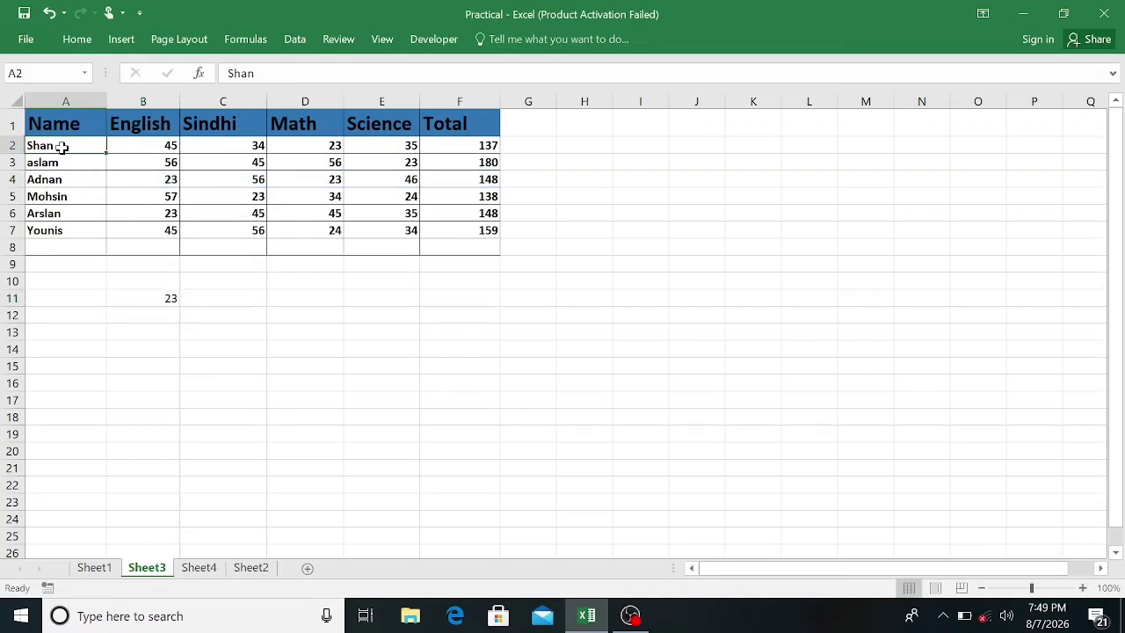
Step: Select the student rows 2 to 4 for inspection and clear the name formula from cell B11
drag(61, 147, 442, 146)
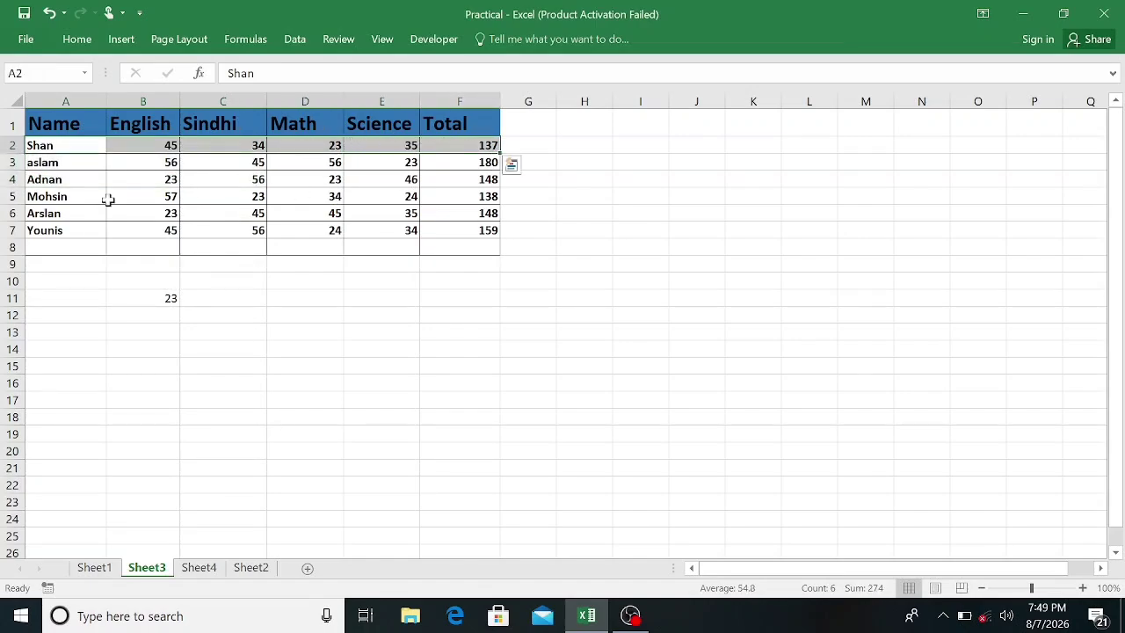
drag(87, 161, 467, 176)
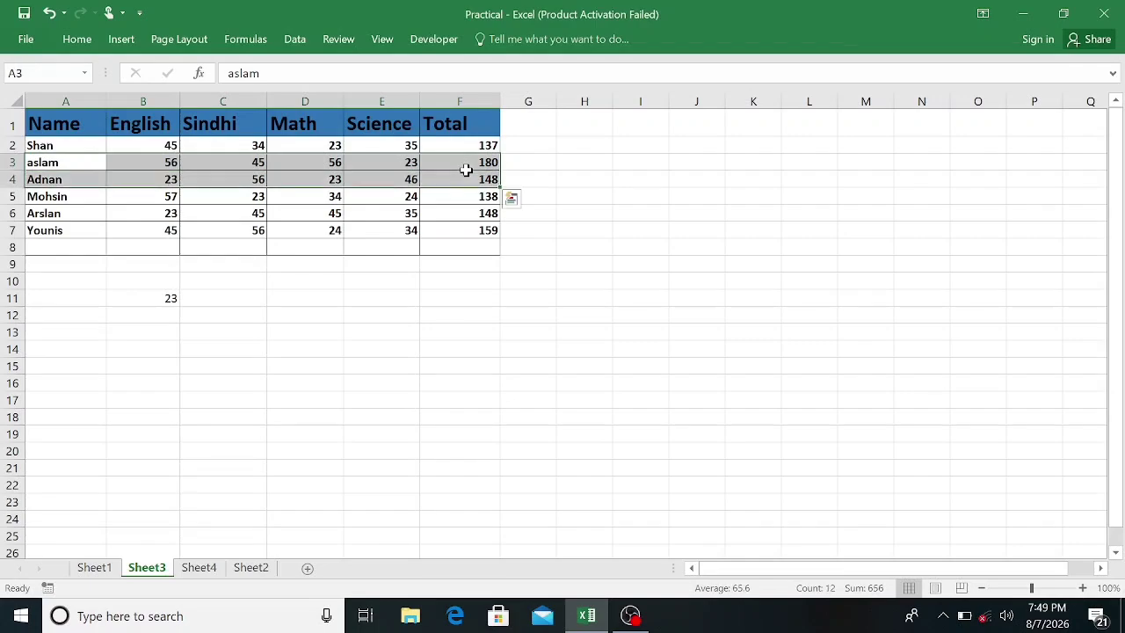
click(101, 319)
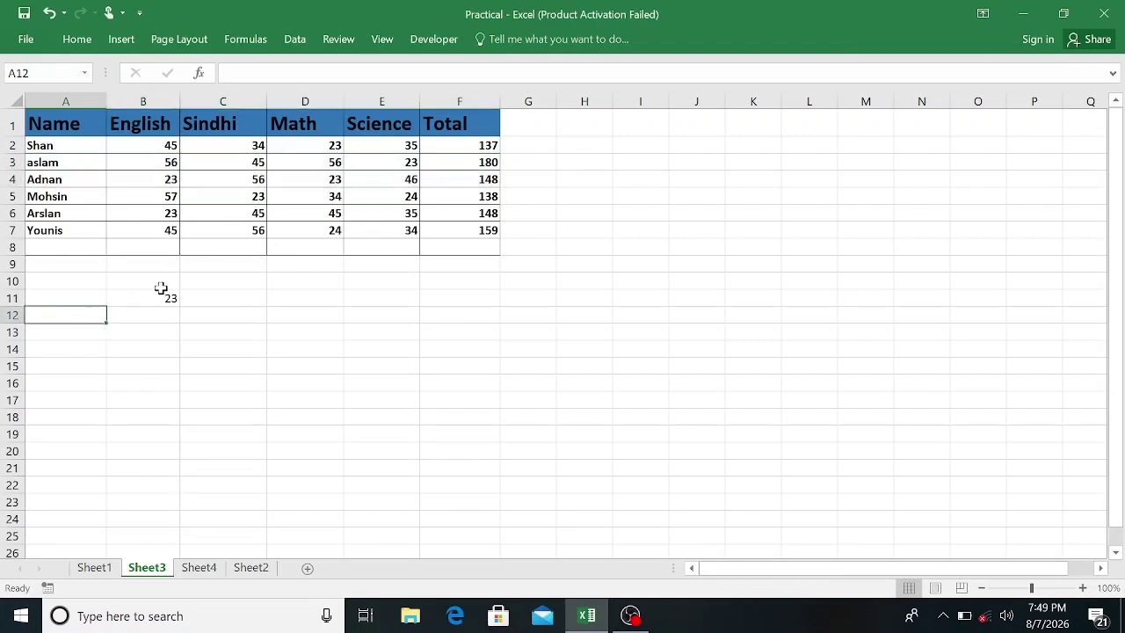
click(154, 302)
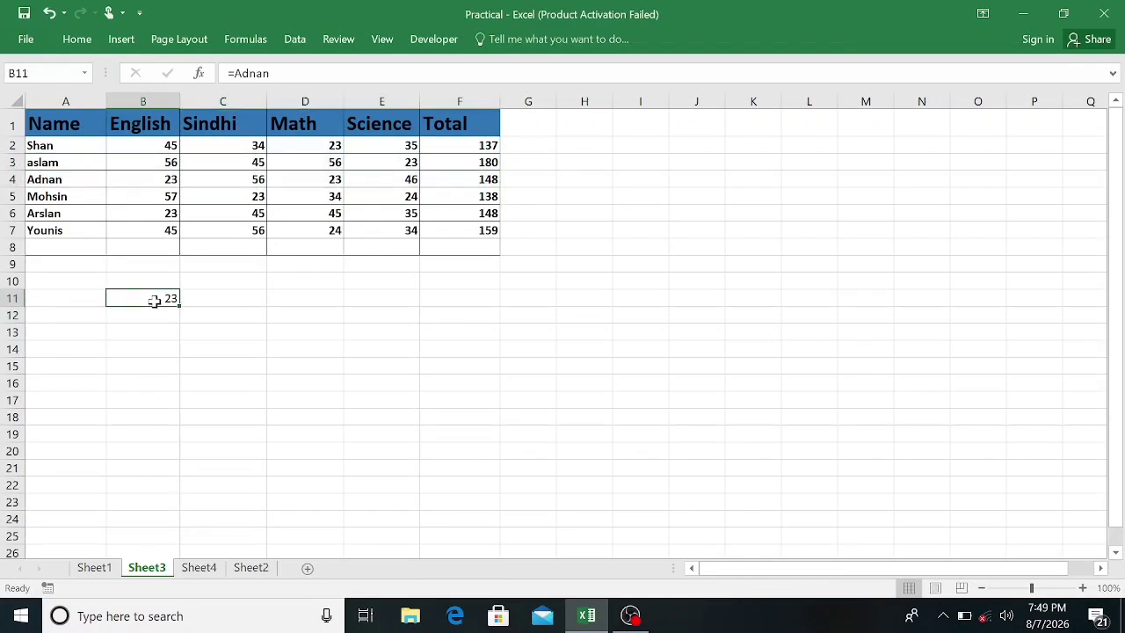
key(BackSpace)
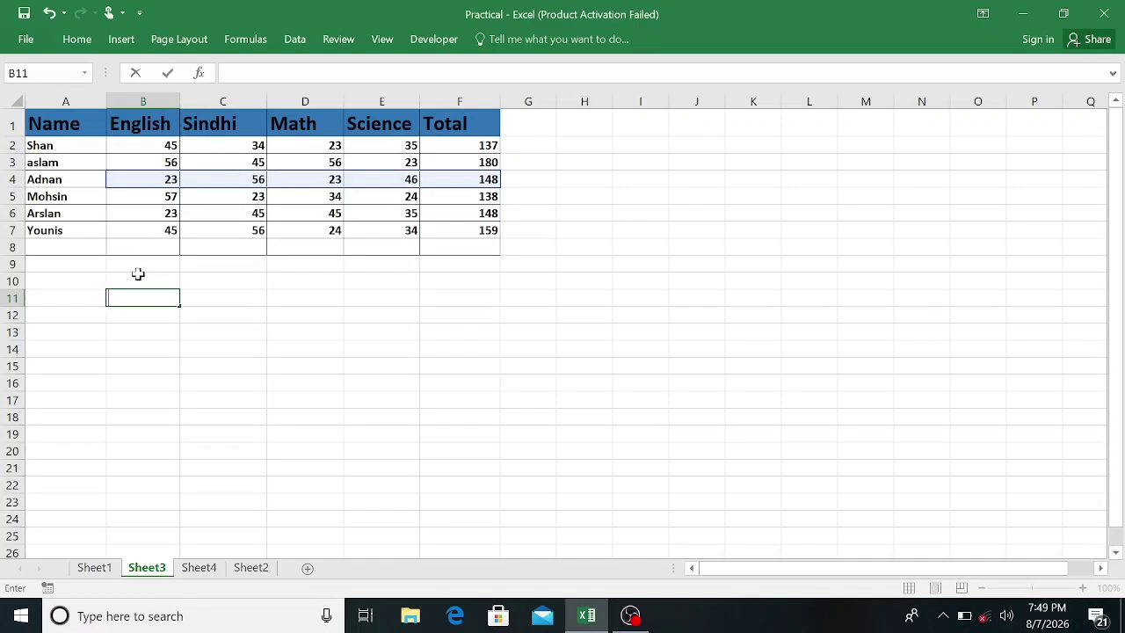
Step: Write a formula in cell B10 that refers to the defined name of the student in row 6
click(137, 275)
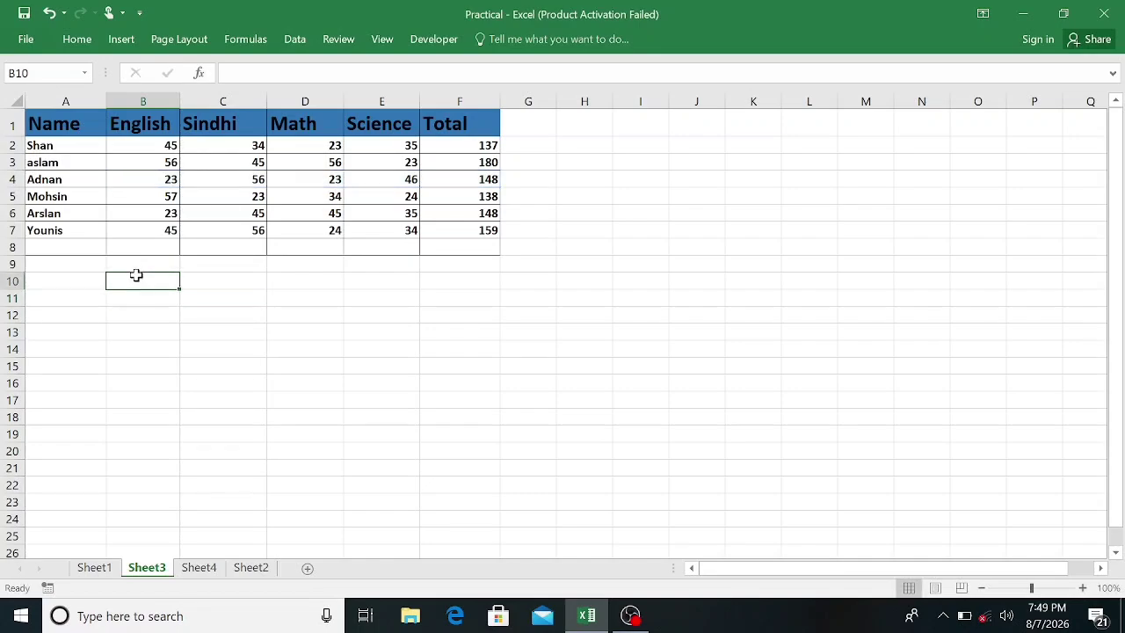
text(=)
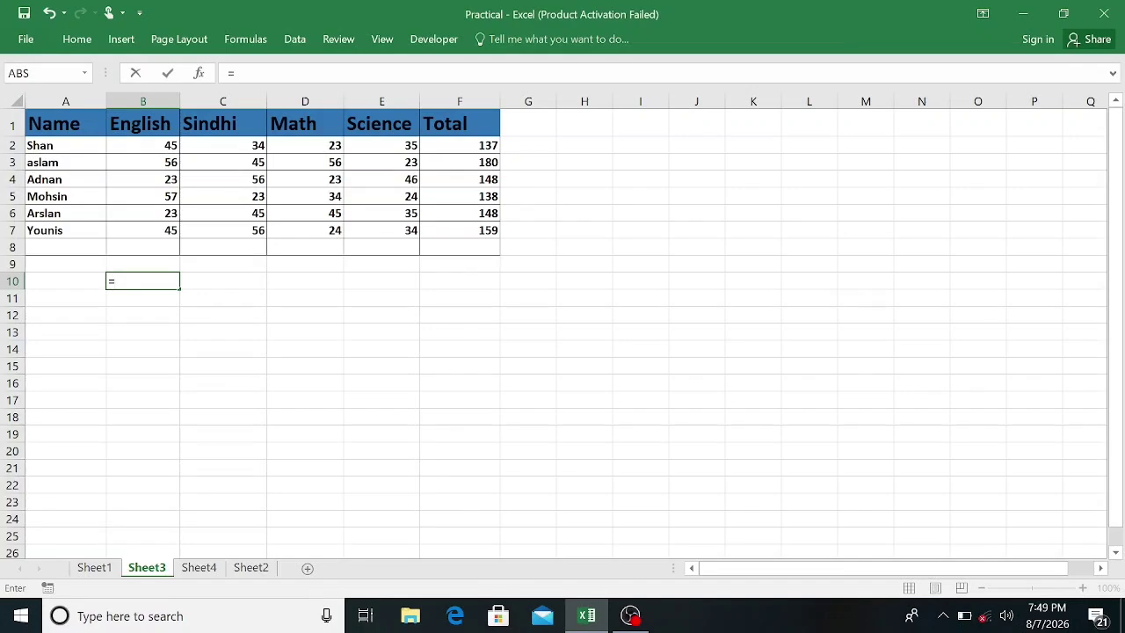
text(A)
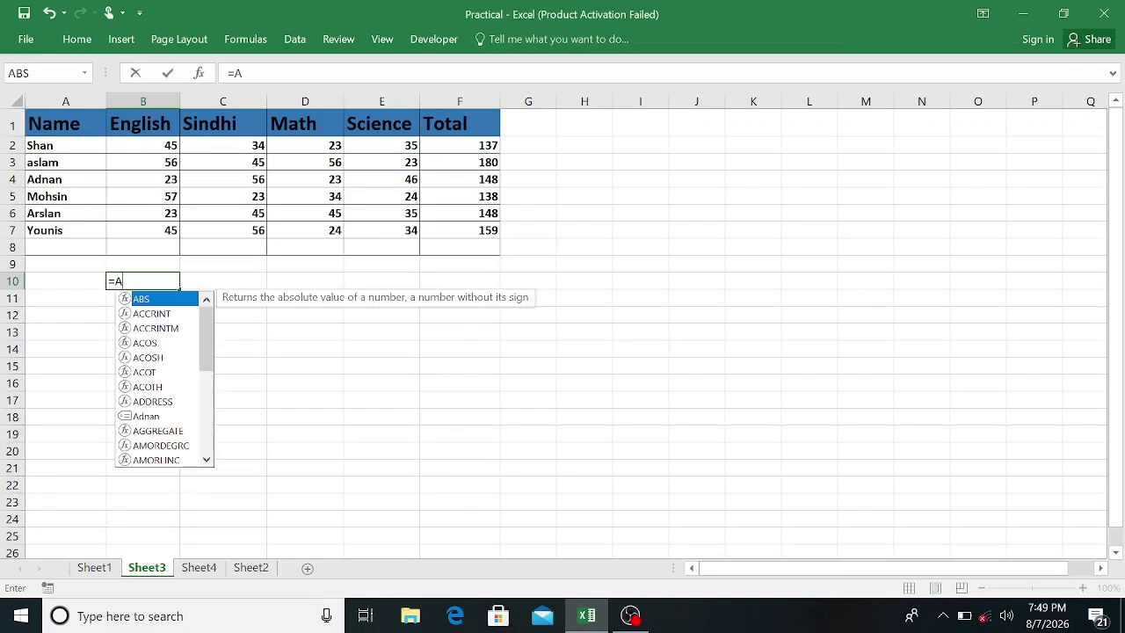
text(rslan)
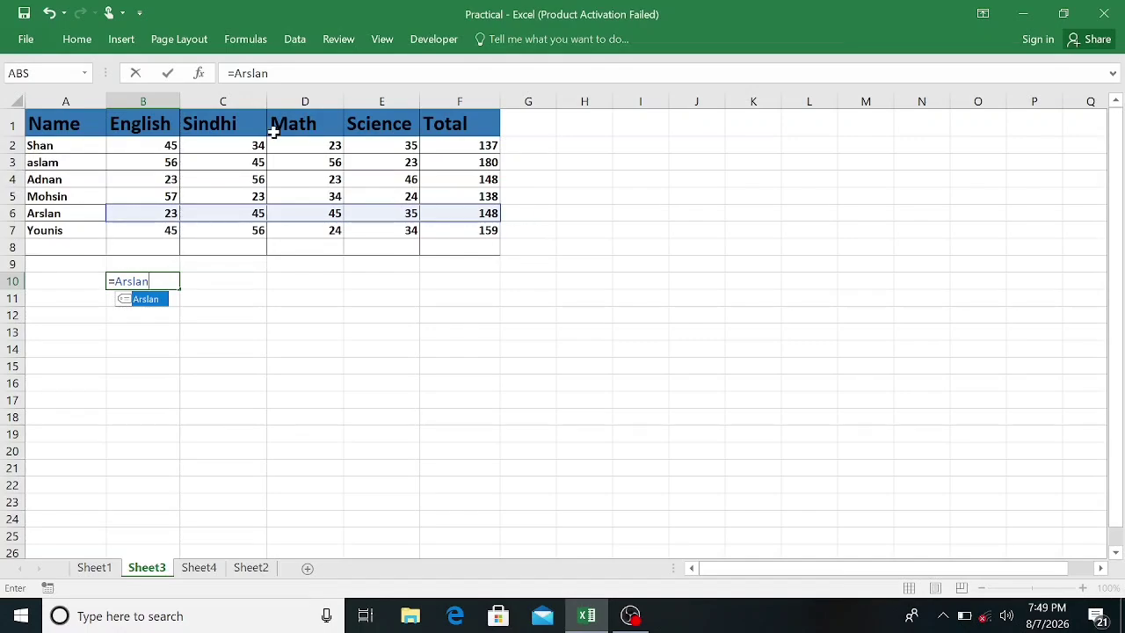
click(237, 39)
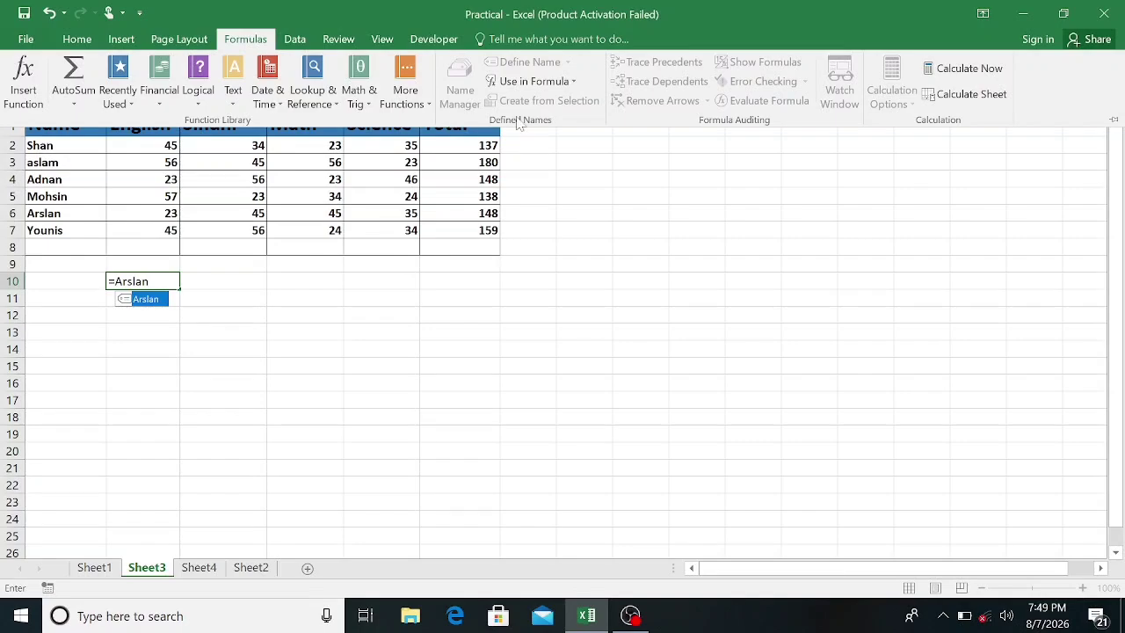